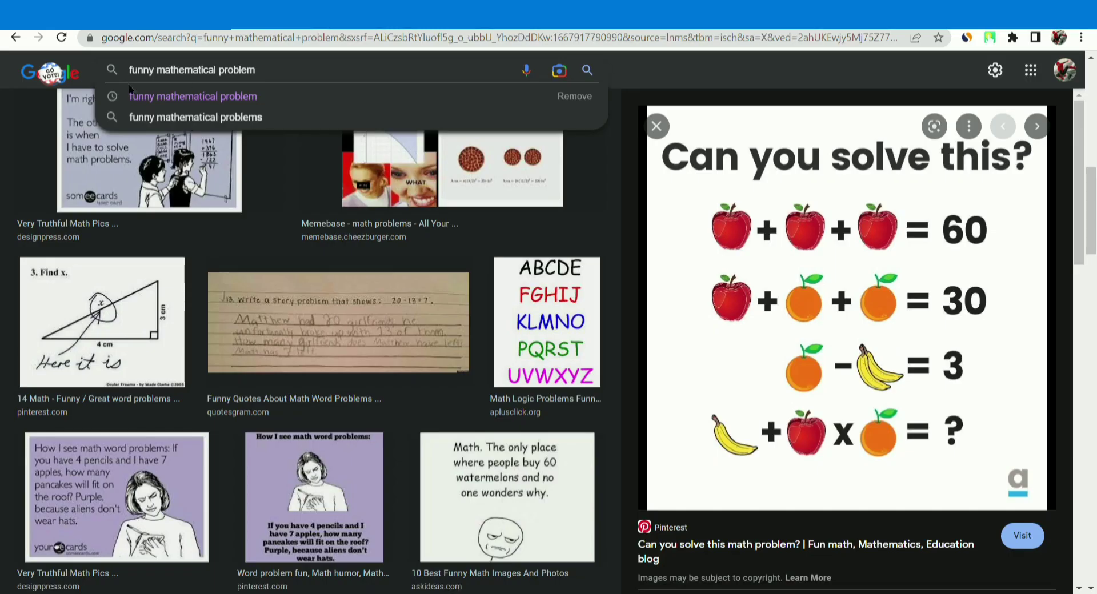
Search the images for "funny mathematical problems" using the suggested query.
left_click_drag(295, 79, 83, 77)
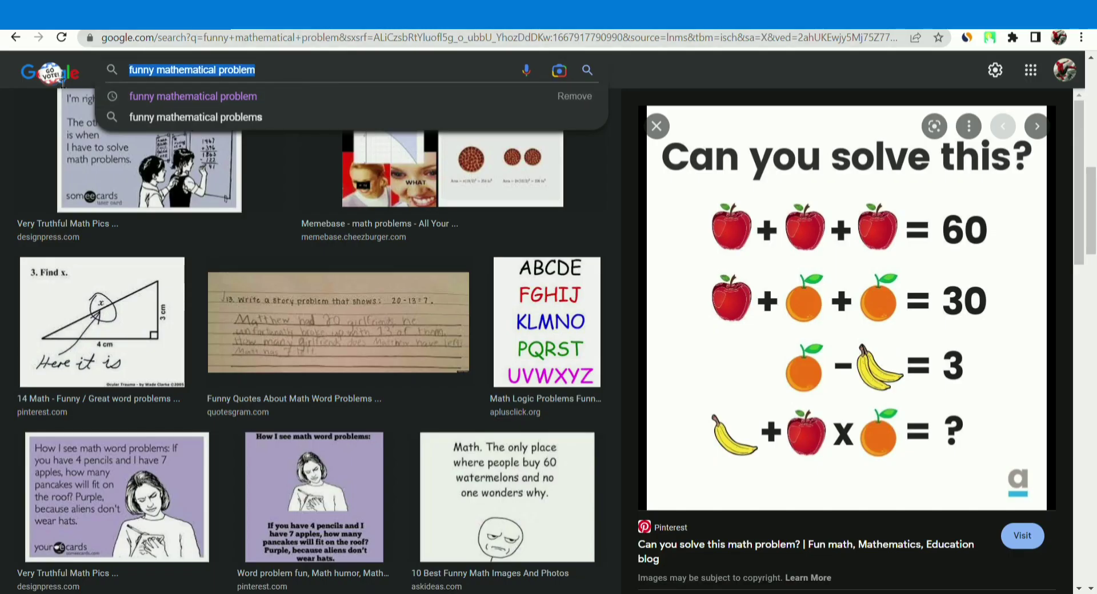
left_click(92, 75)
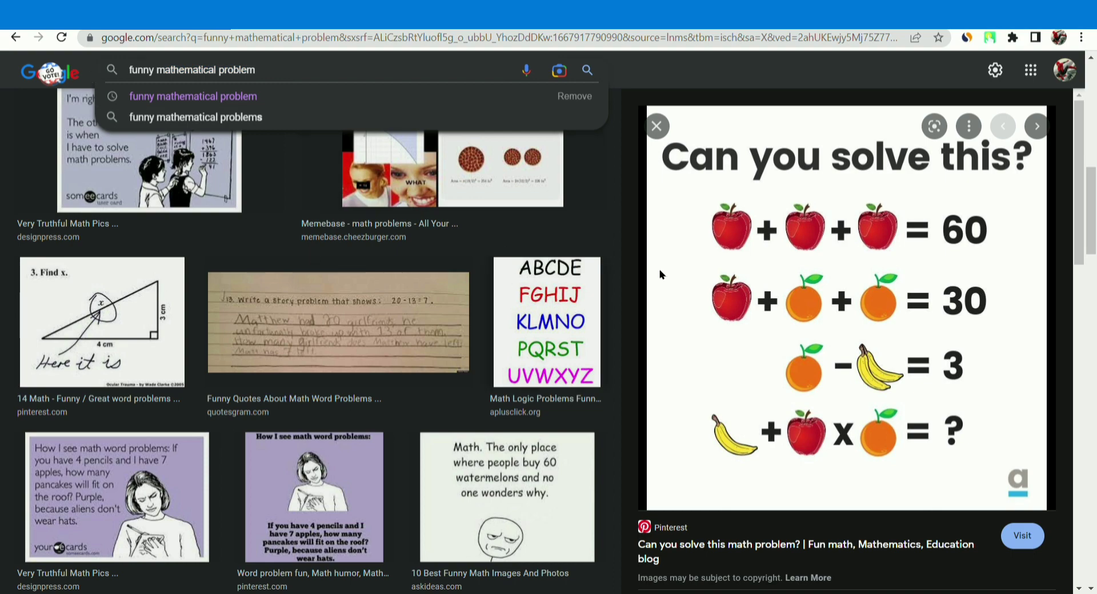
left_click(590, 78)
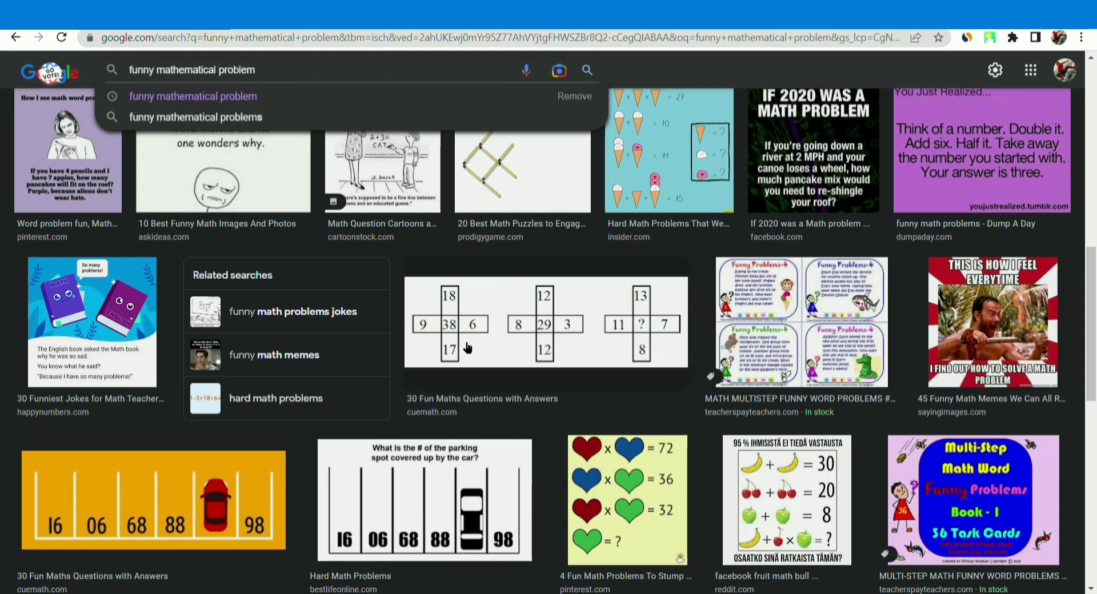
scroll(590, 270, "down", 3)
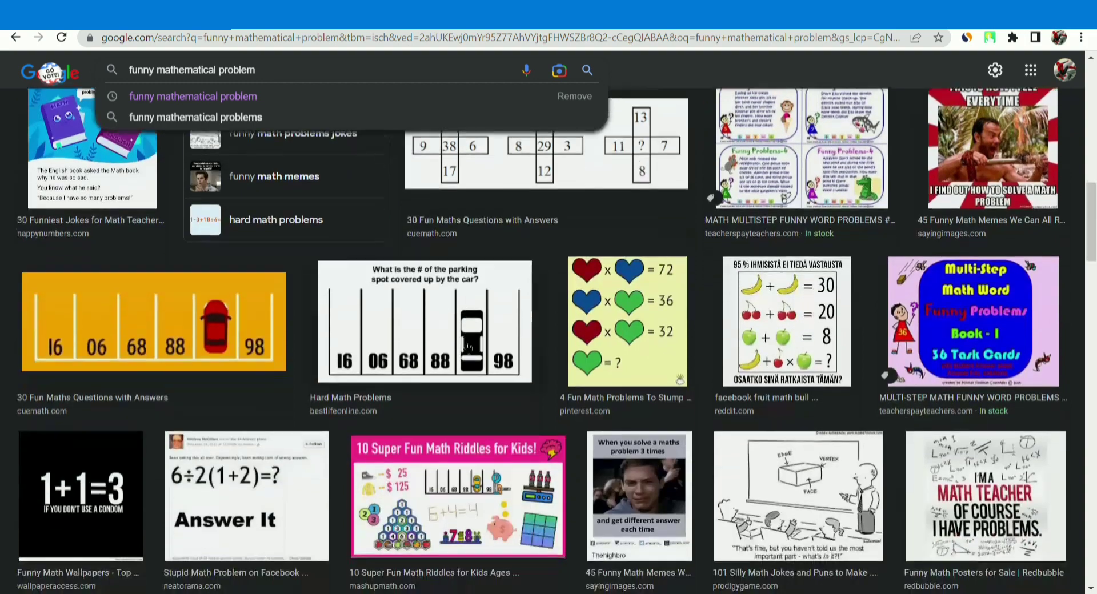
left_click(208, 116)
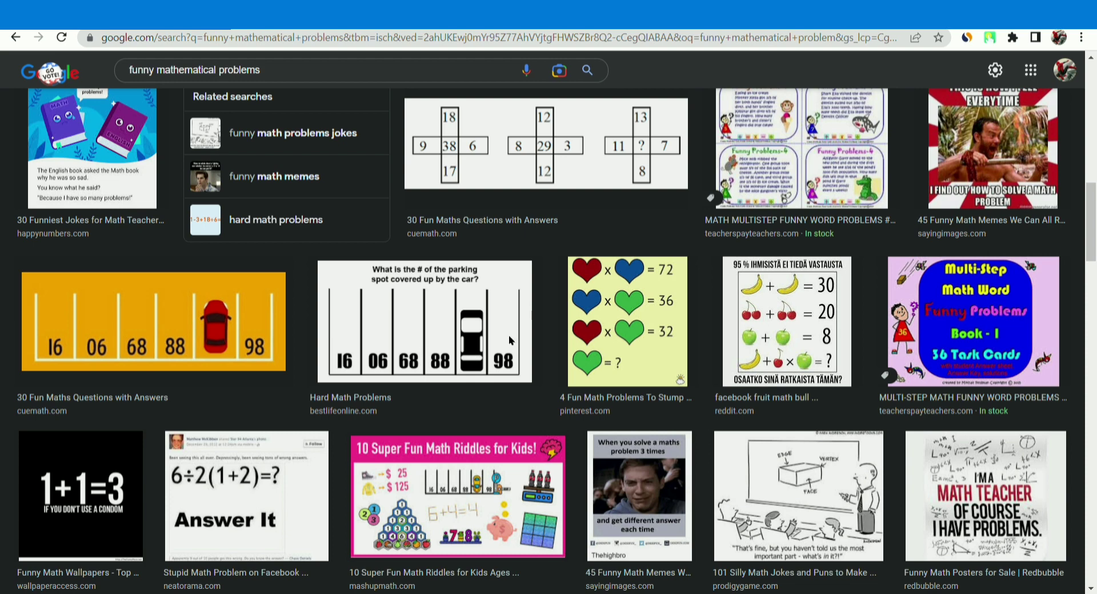
Find the Bytelearn apple, banana and coconut equation puzzle among the image results and open its preview.
scroll(600, 346, "down", 3)
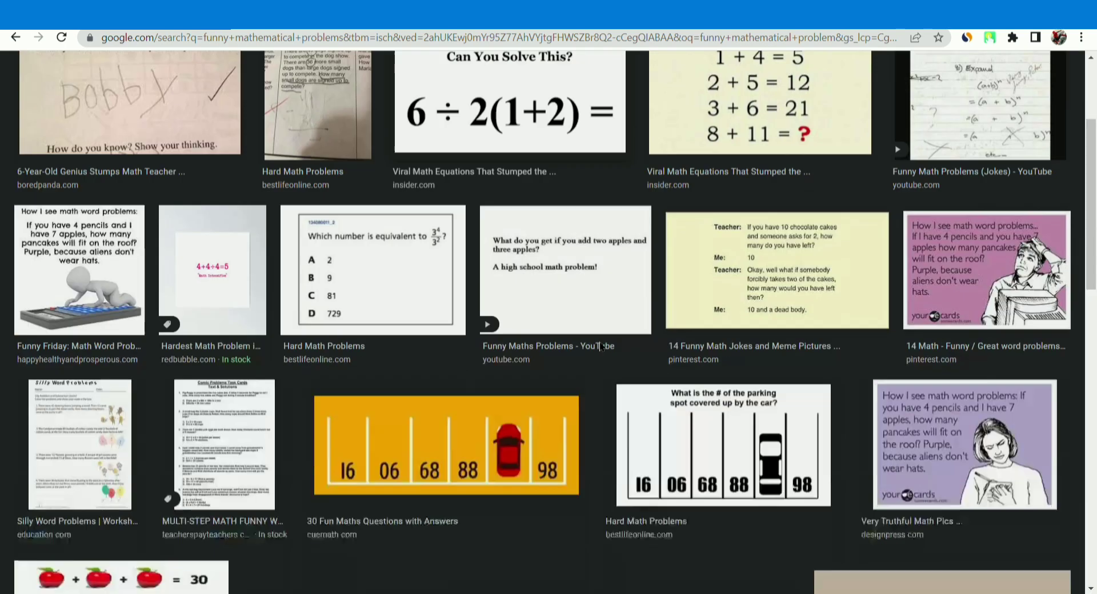
scroll(600, 346, "down", 5)
scroll(434, 287, "down", 1)
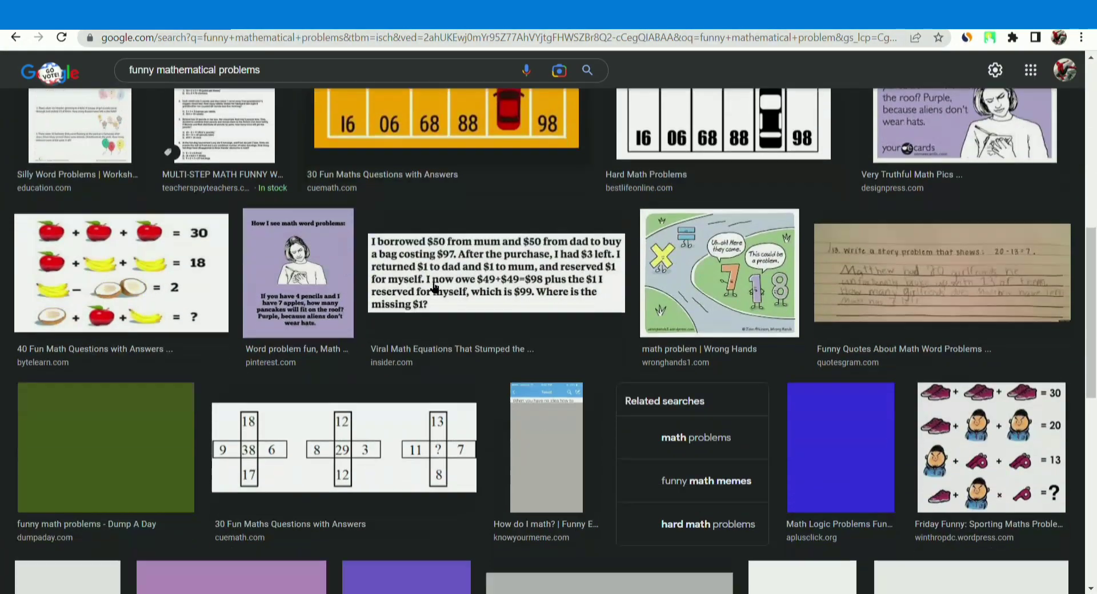
scroll(434, 288, "down", 1)
scroll(420, 404, "down", 5)
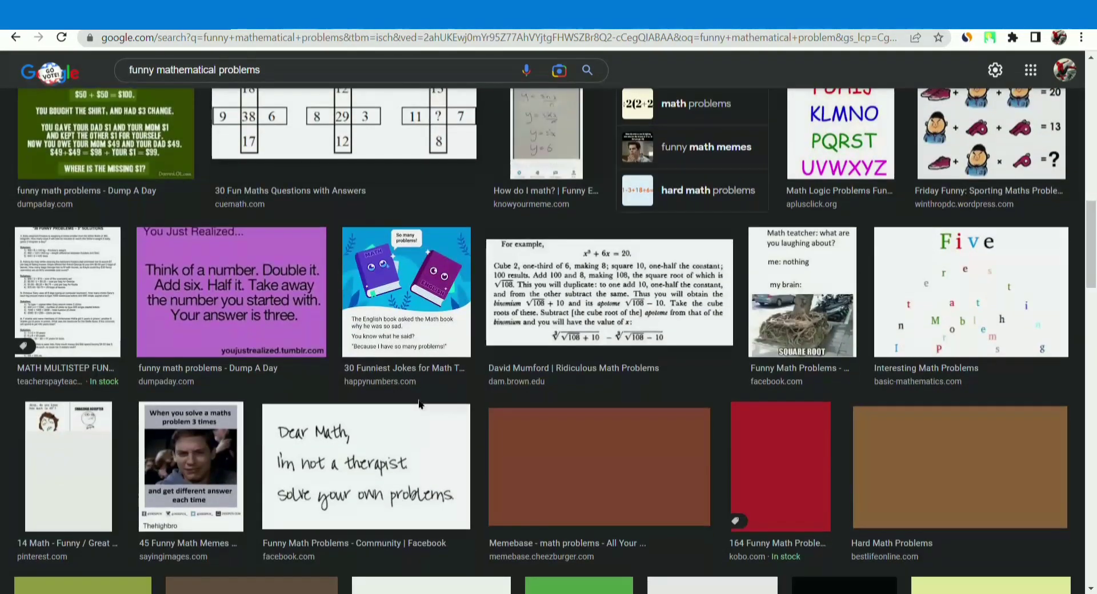
scroll(184, 293, "up", 5)
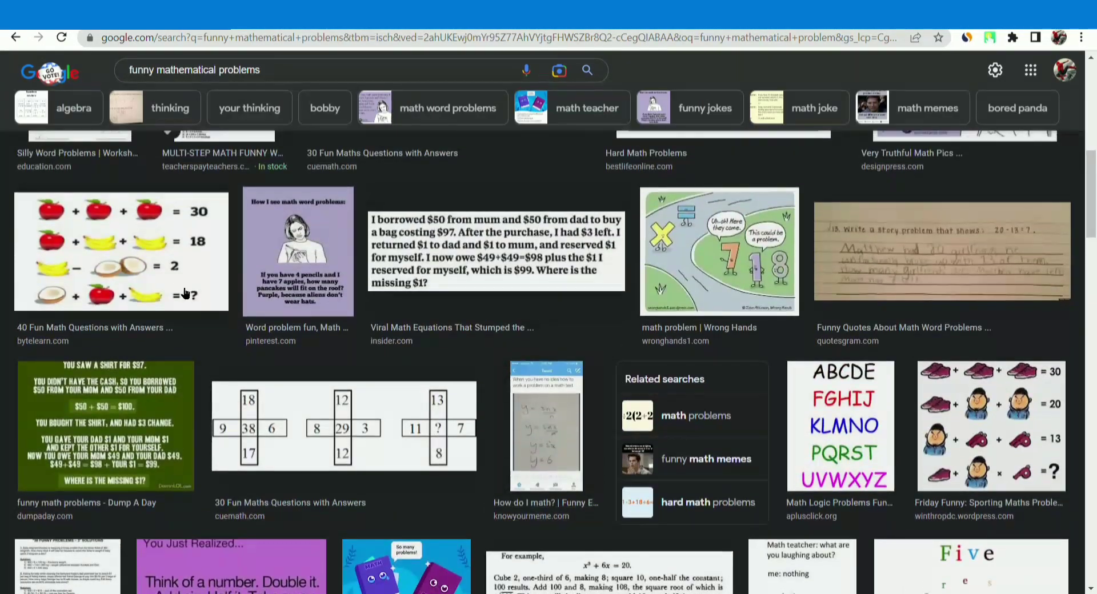
left_click(175, 281)
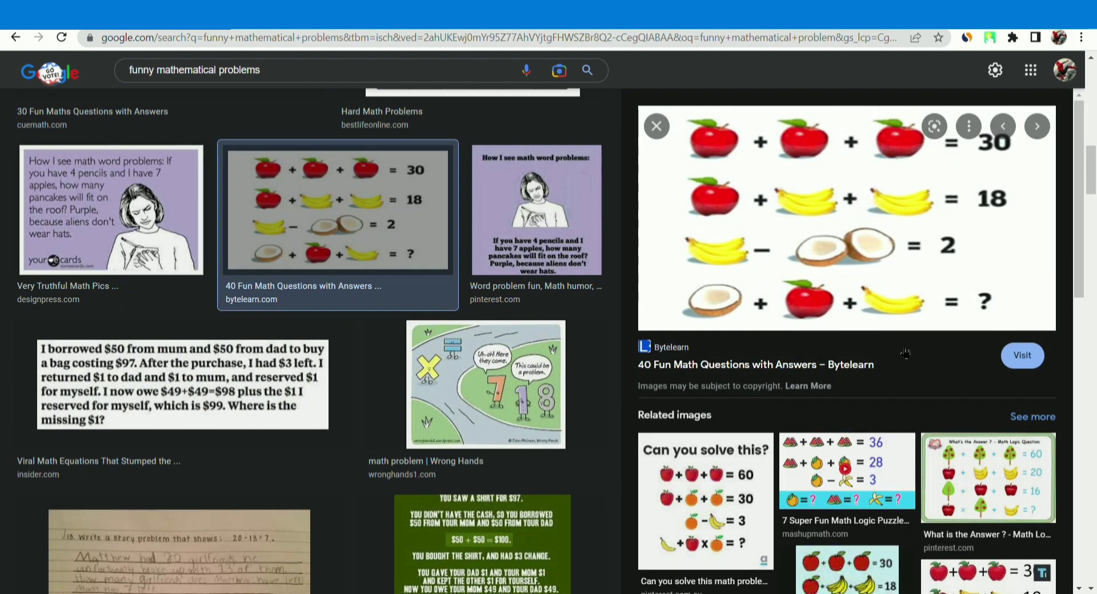
Preview the related "Can you solve this?" fruit puzzle with the 60 total and visit its Pinterest page.
left_click(728, 488)
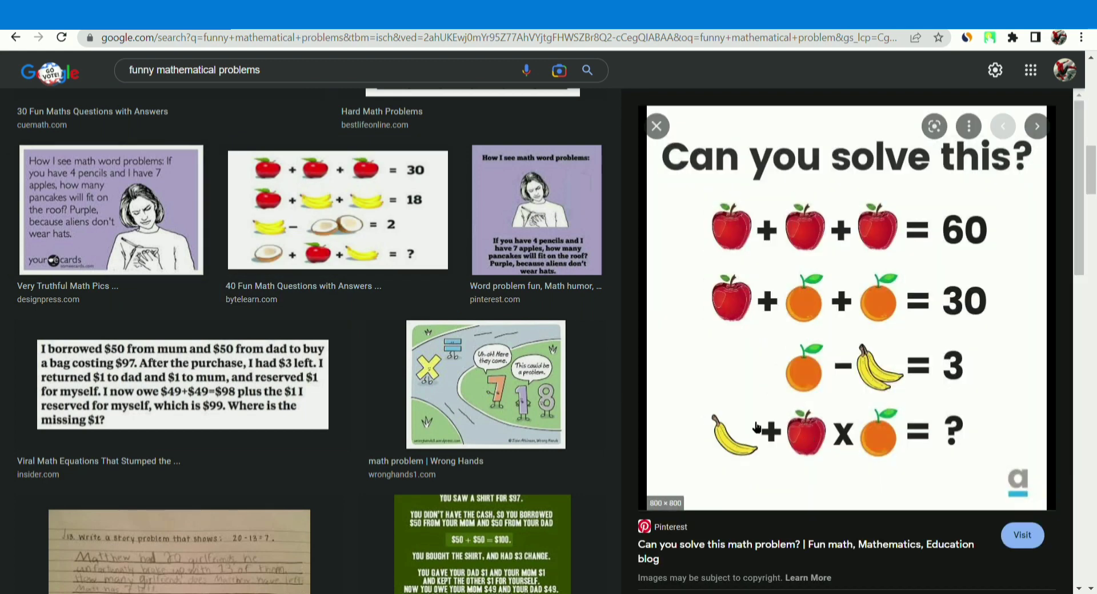
left_click(1032, 539)
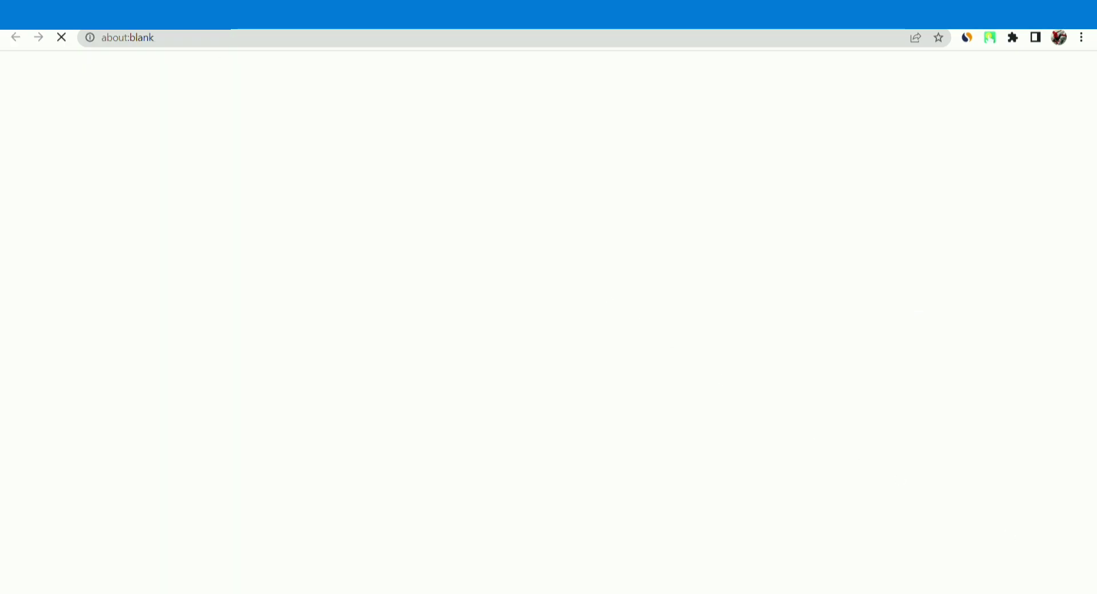
key("ctrl+w")
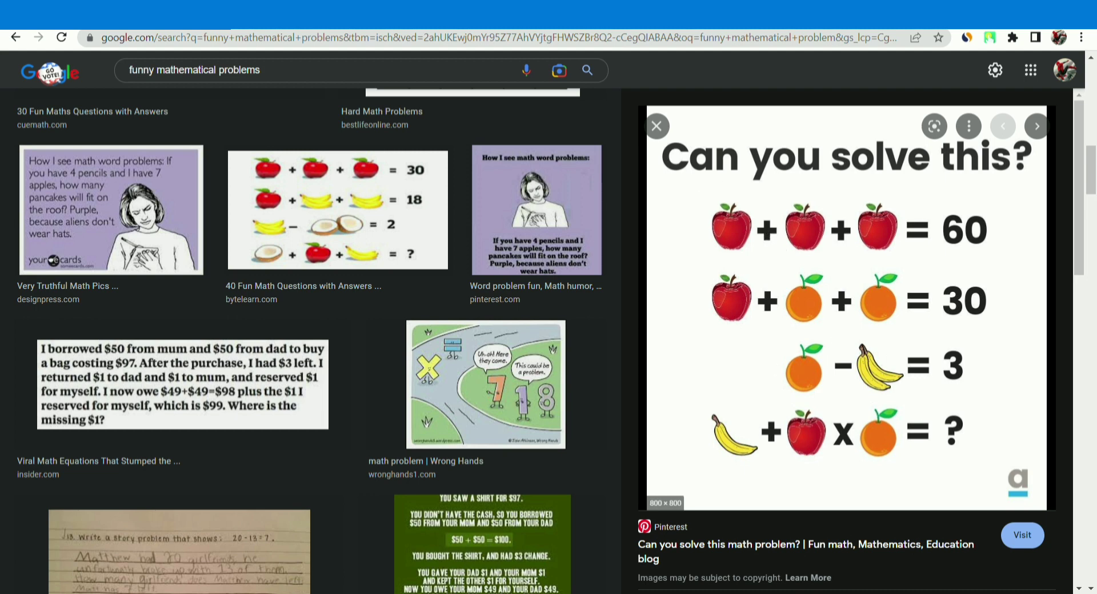
key("ctrl+Tab")
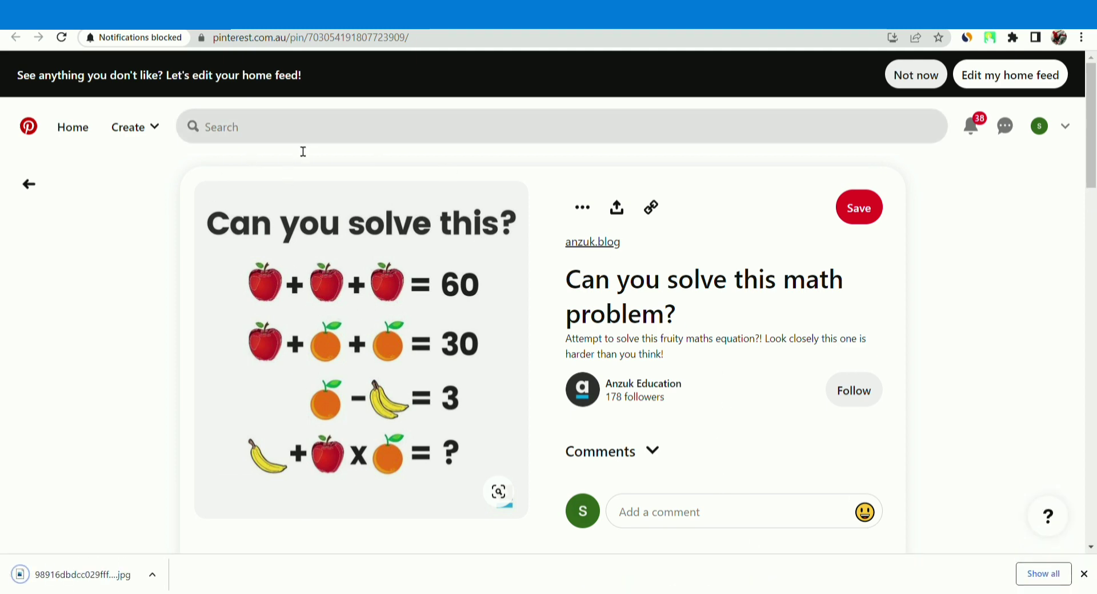
Switch to the Pinterest home feed, open the account settings and start changing the public profile photo.
left_click(285, 16)
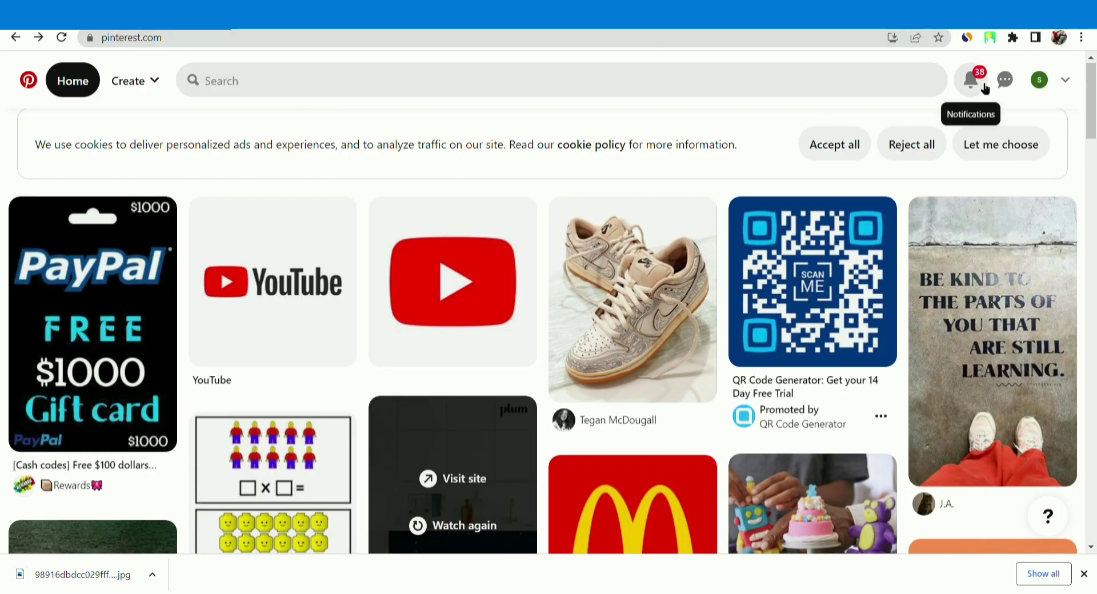
left_click(1066, 80)
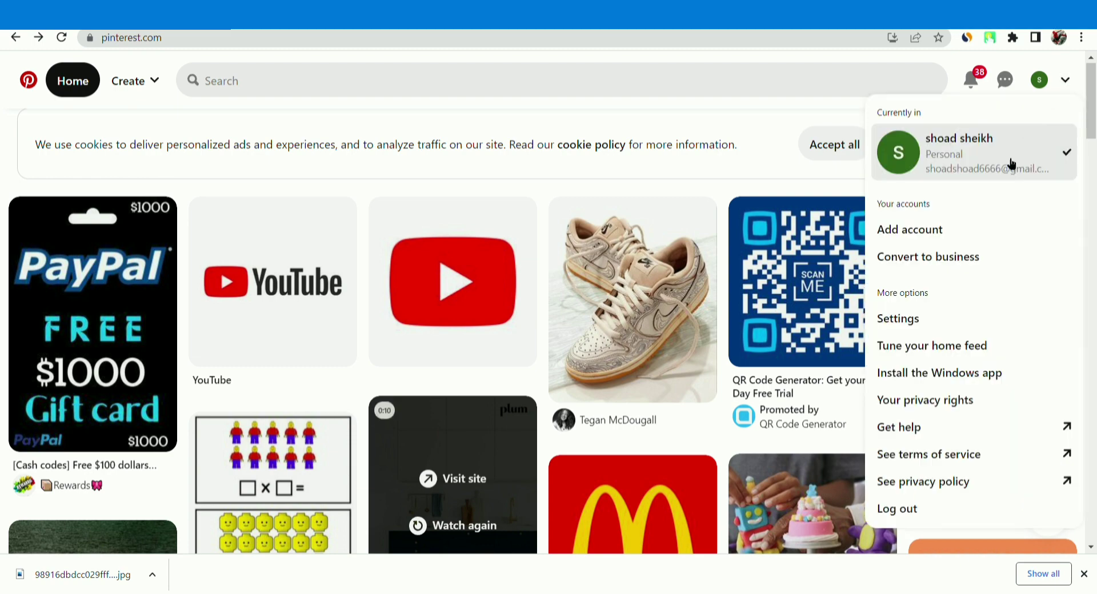
left_click(907, 321)
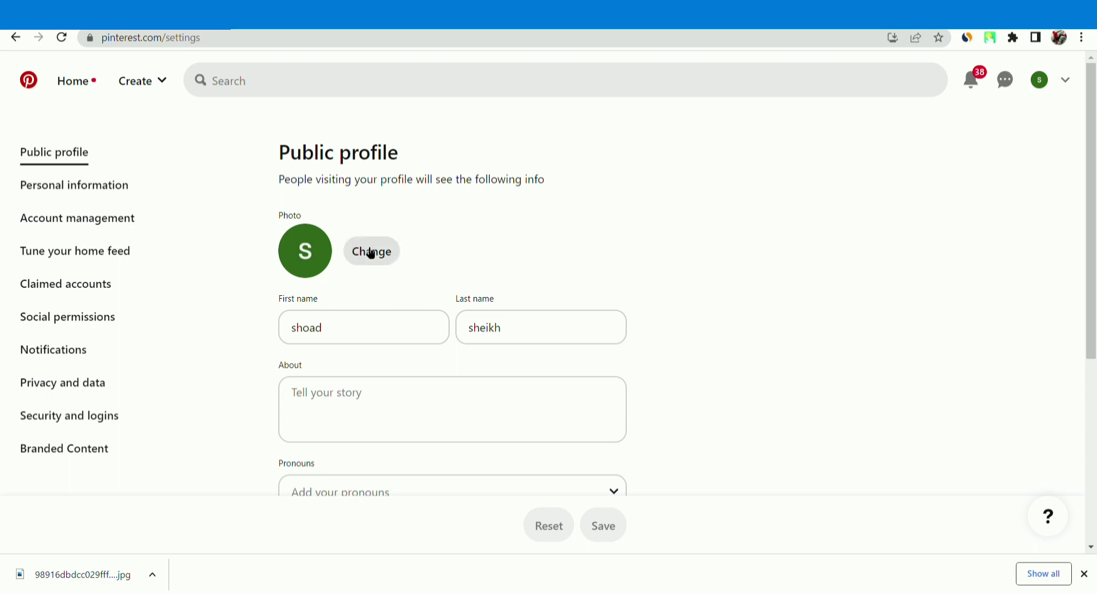
left_click(388, 248)
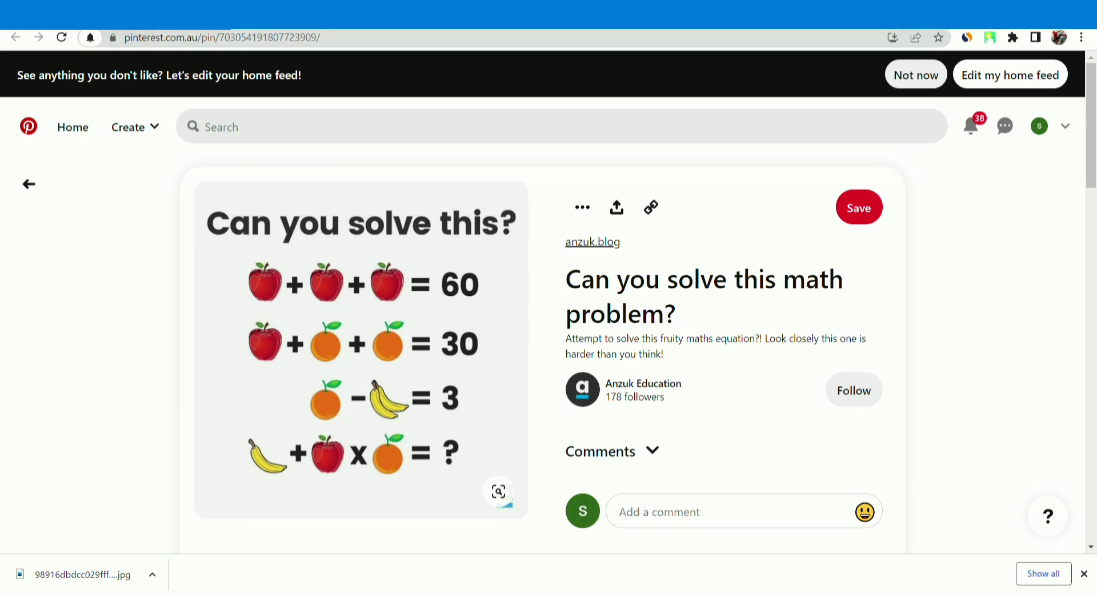
Return to the Google image results and clear the search query.
left_click(269, 16)
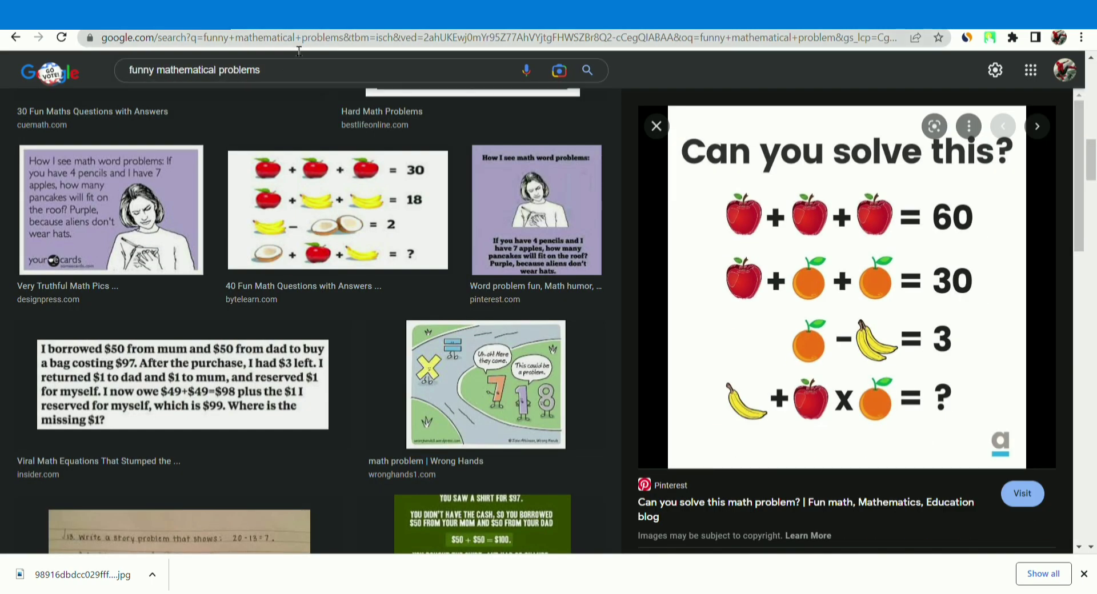
left_click(298, 73)
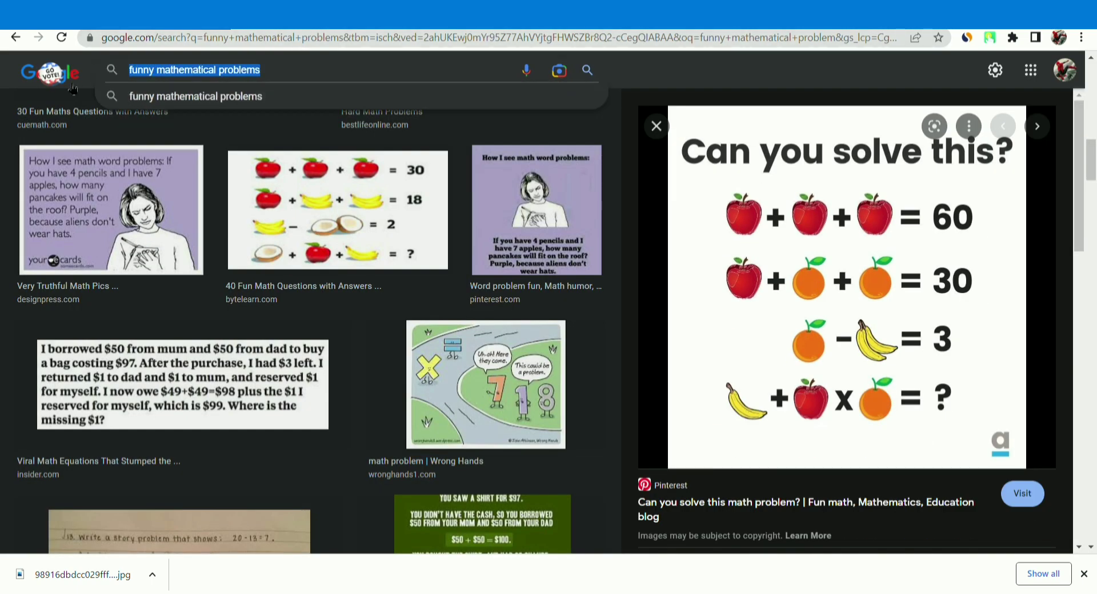
type("math")
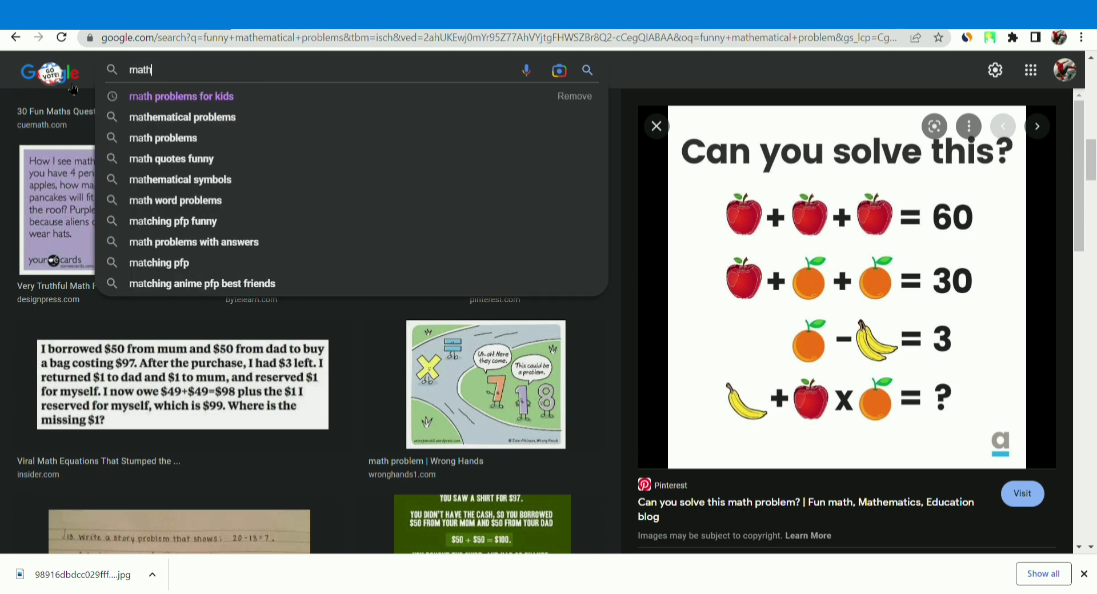
key("BackSpace")
key("BackSpace")
key("BackSpace")
key("BackSpace")
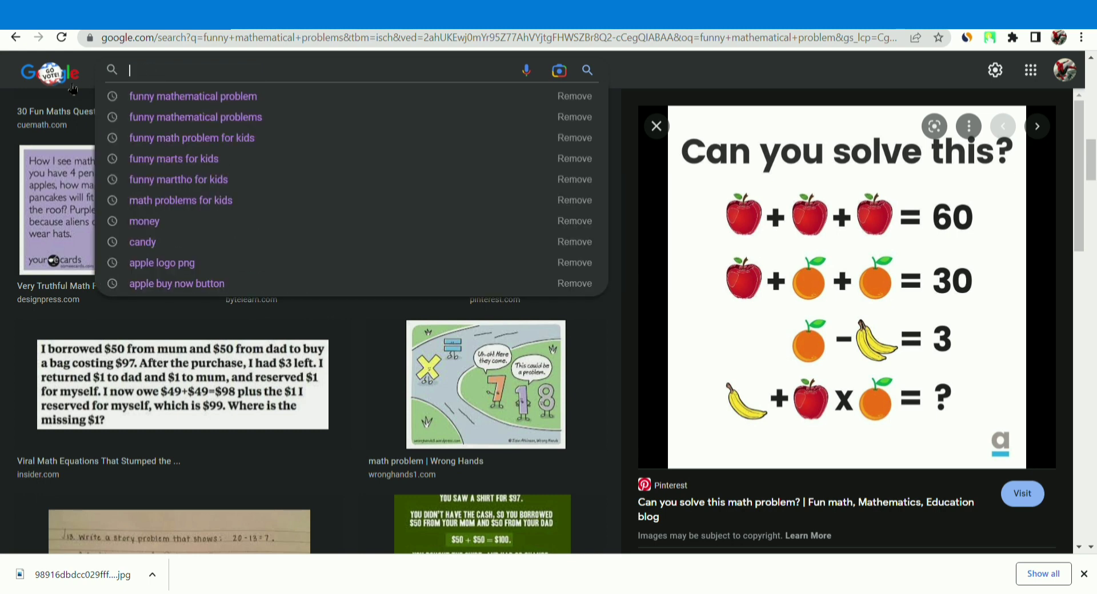
Search the images for "giveaway" and filter the usage rights to Creative Commons licenses.
type("giveaw")
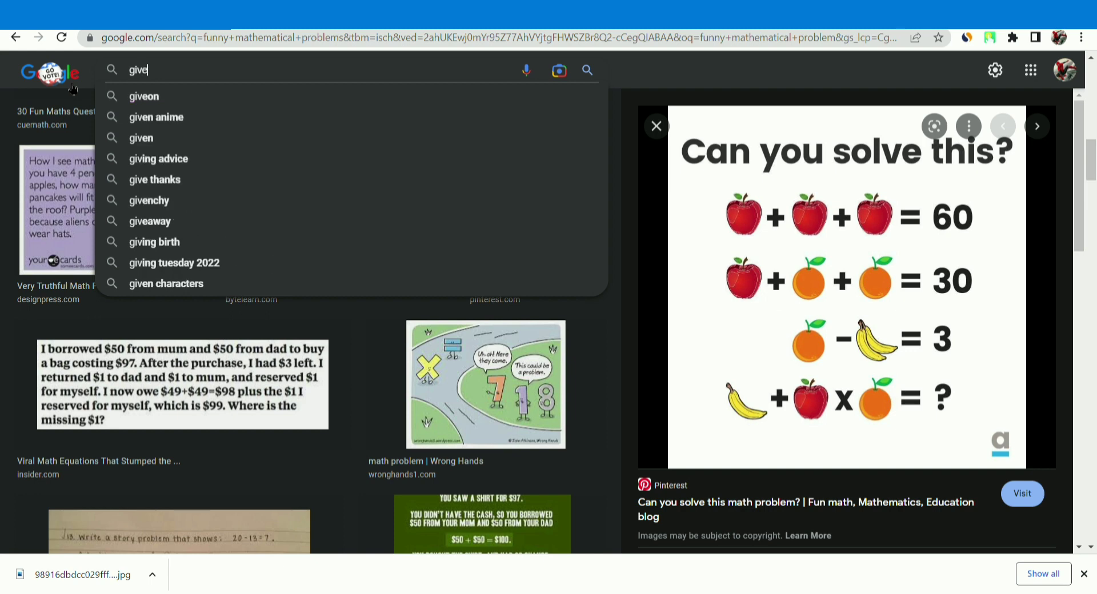
type("ay")
key("Return")
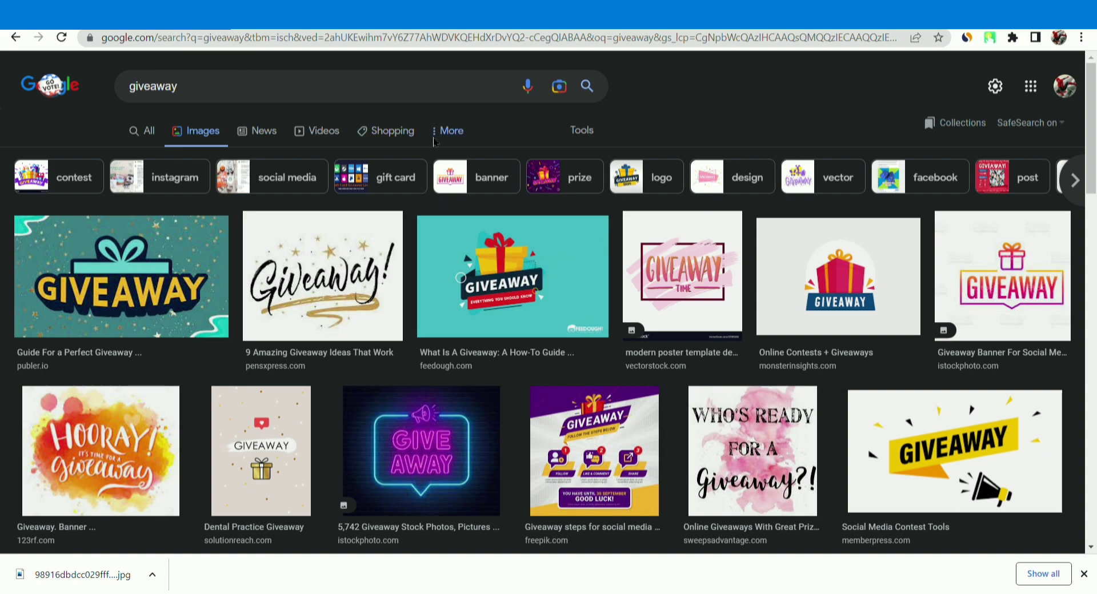
left_click(580, 133)
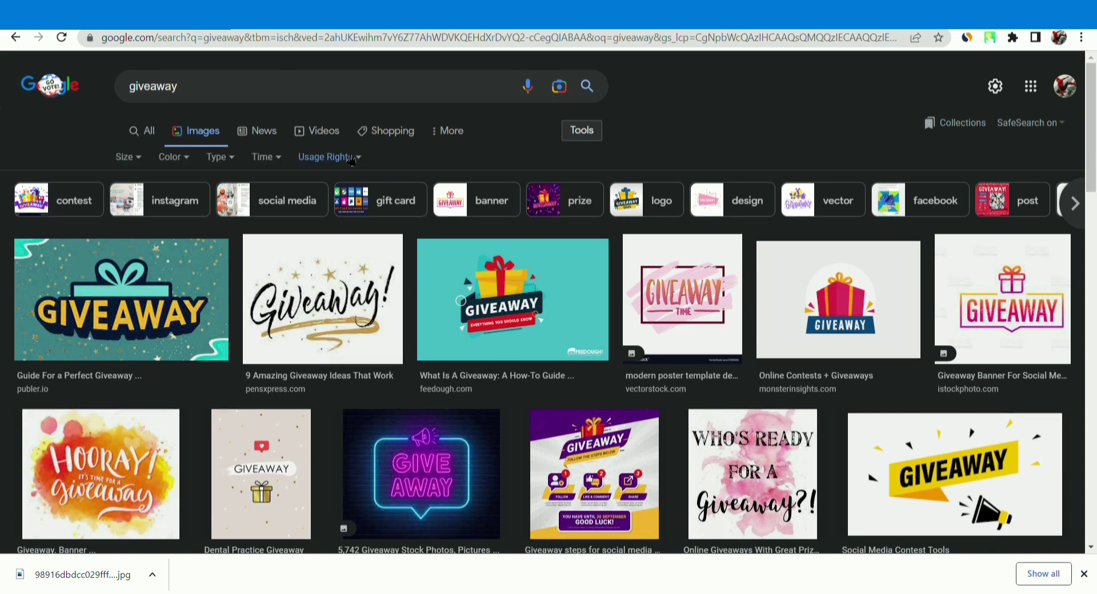
left_click(351, 159)
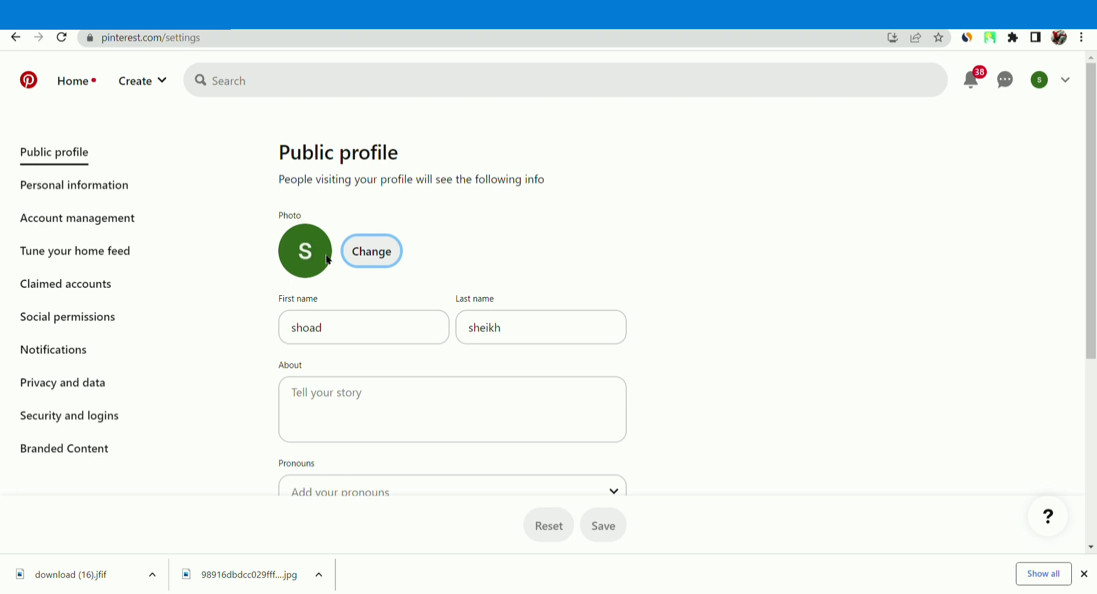
Change the Pinterest profile photo to the "Can you solve this?" fruit puzzle image.
left_click(354, 344)
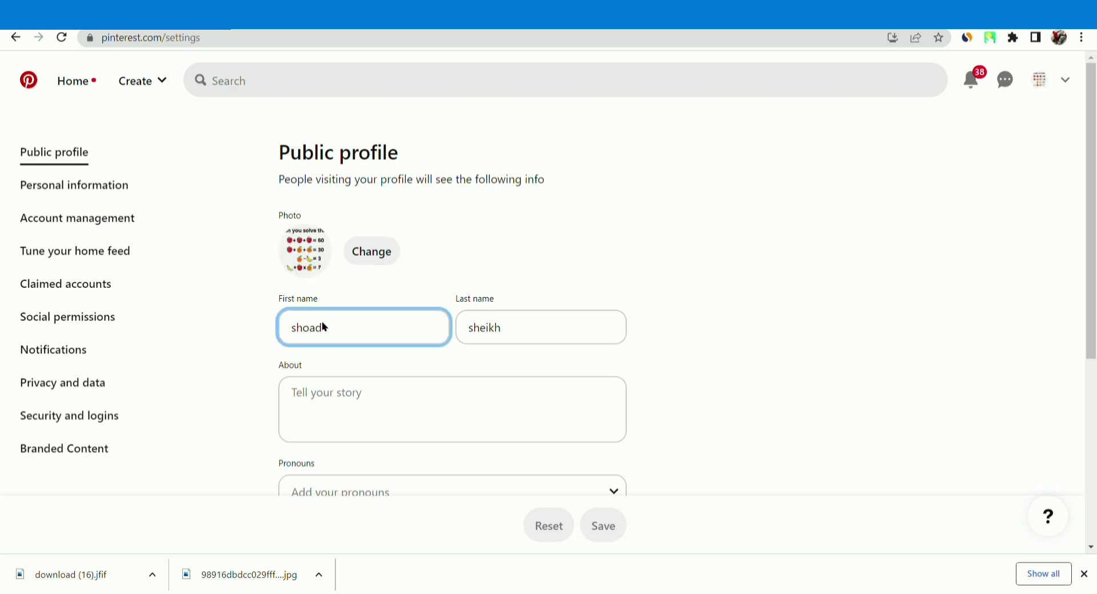
left_click(372, 260)
left_click(530, 337)
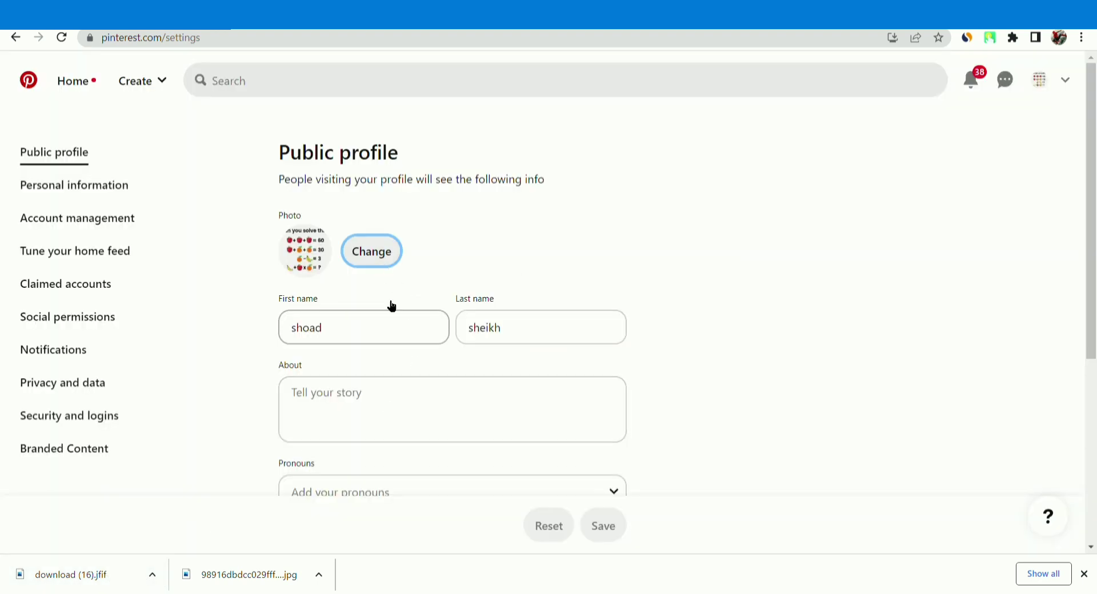
left_click(370, 256)
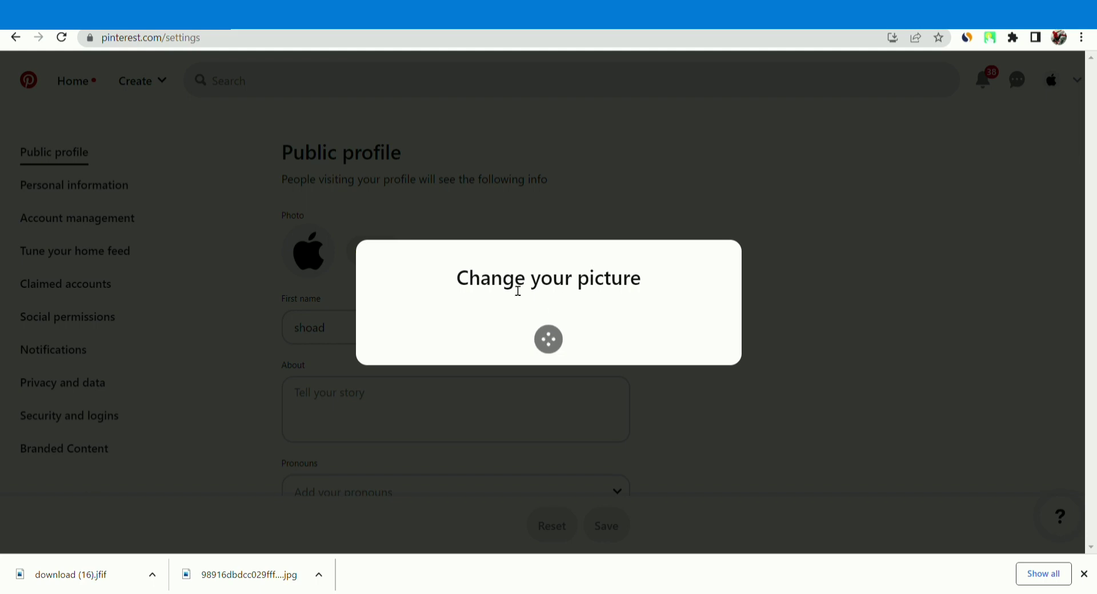
Set the first name in the Pinterest public profile to "giveaway".
left_click(245, 16)
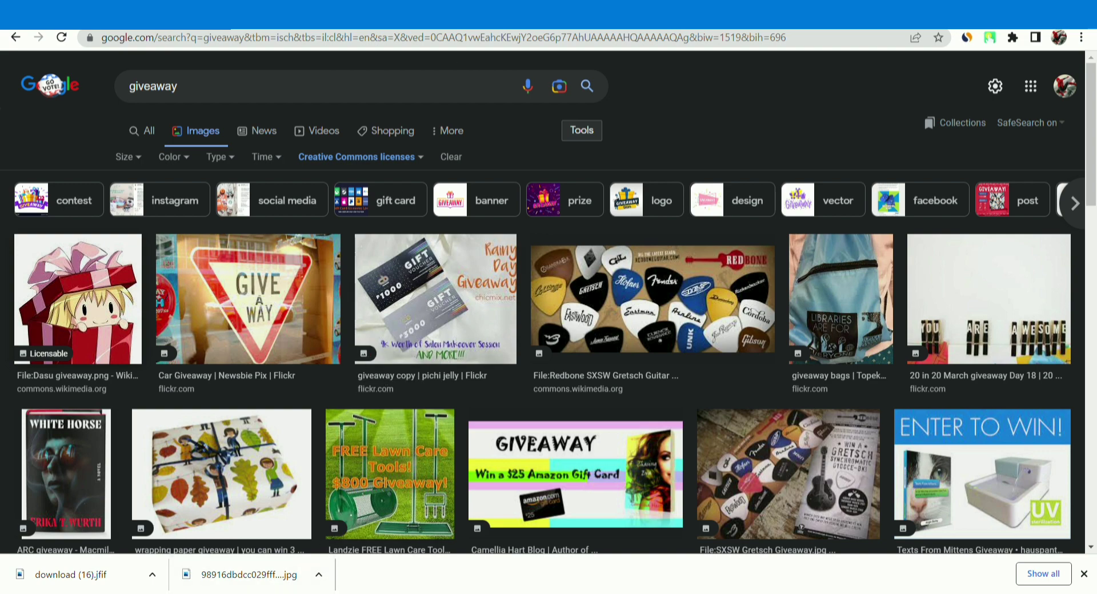
left_click(763, 16)
key("Tab")
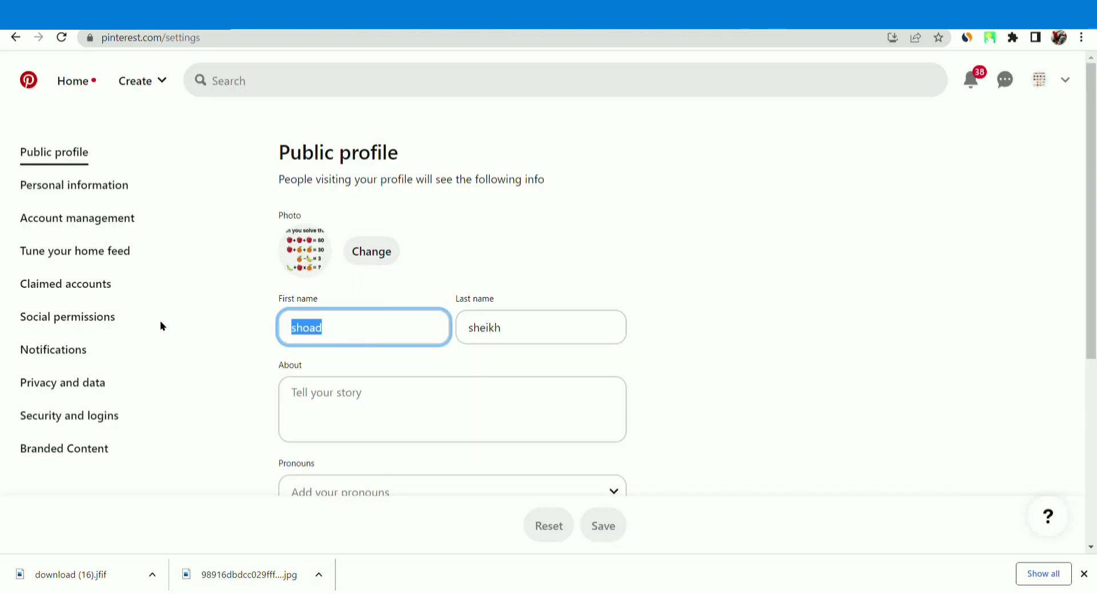
key("BackSpace")
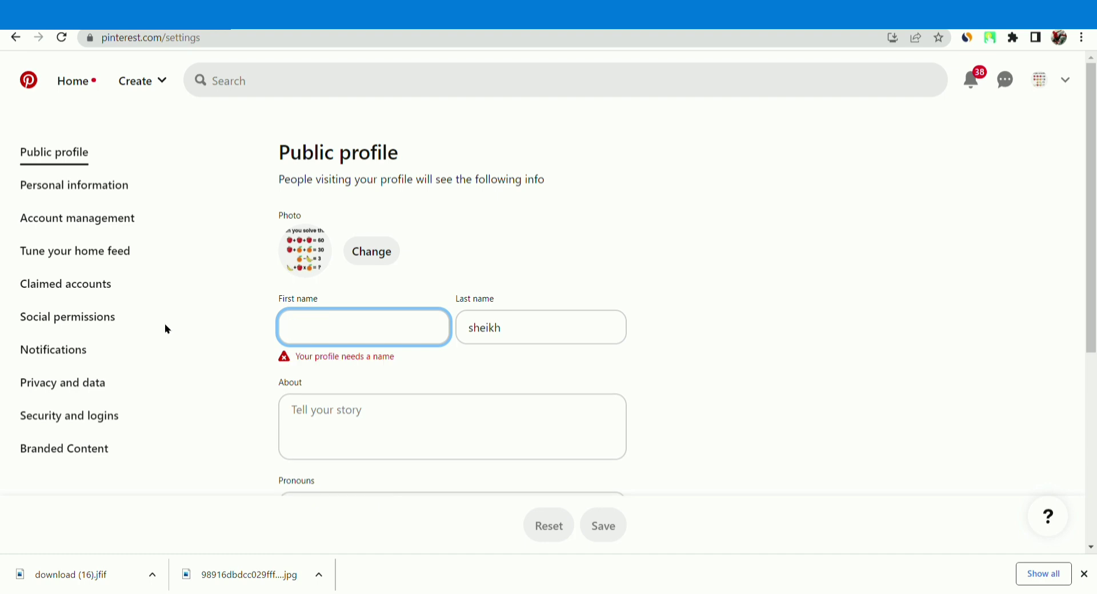
type("gi")
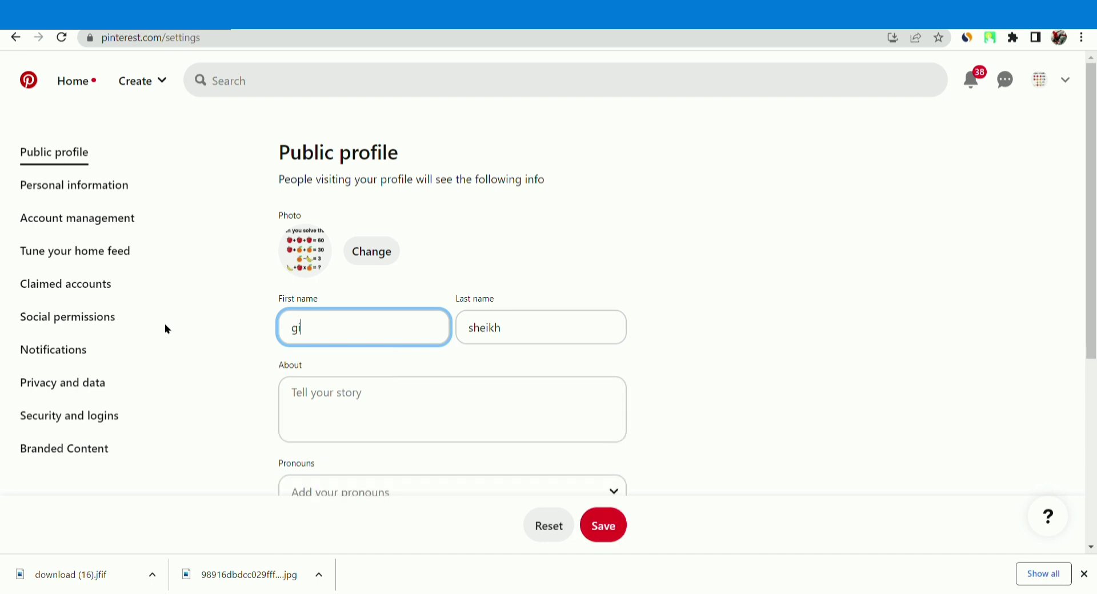
type("veaway")
Replace the last name in the public profile with "MATH SOLVE".
left_click(538, 334)
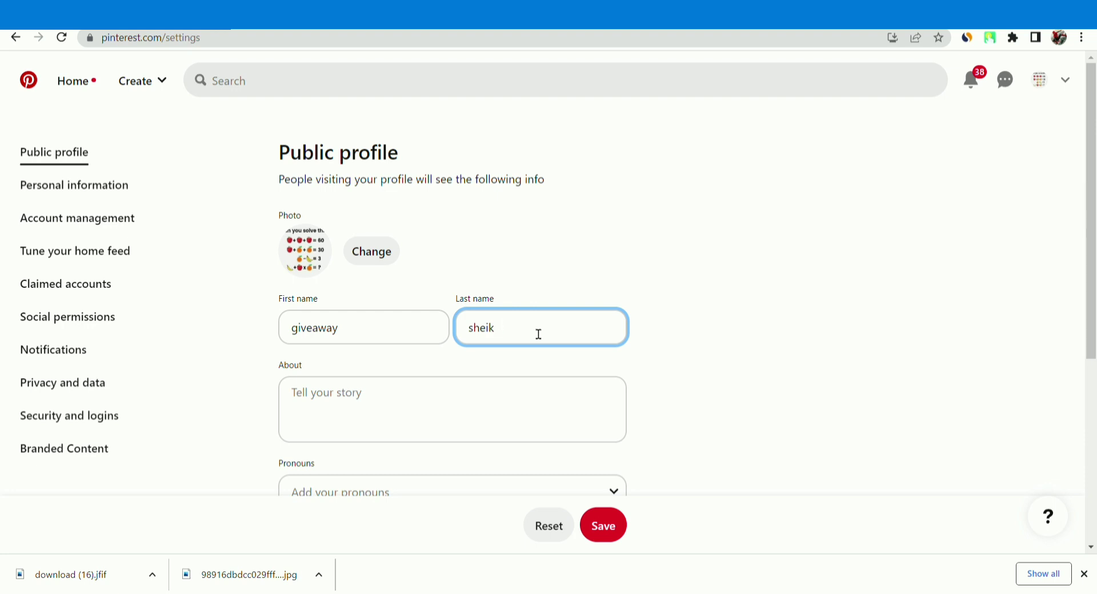
key("BackSpace")
key("BackSpace")
key("BackSpace")
key("BackSpace")
key("BackSpace")
type("MAth")
type("TH")
type(" SOLVE")
Fill in the profile's About text with "here you can get a chance for win iphones and giftcards".
left_click(438, 415)
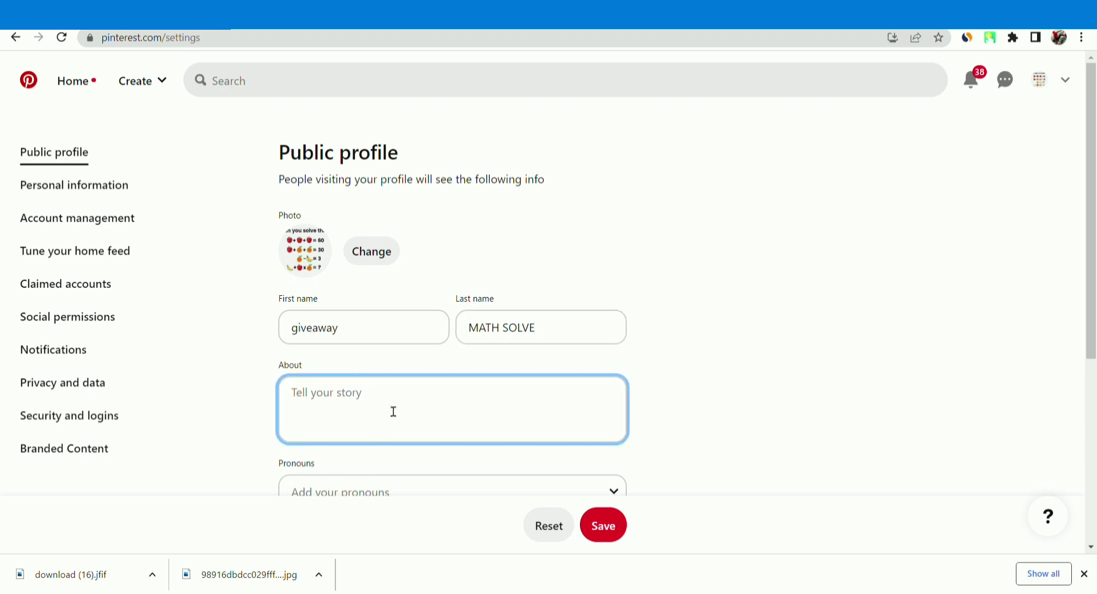
scroll(392, 412, "down", 2)
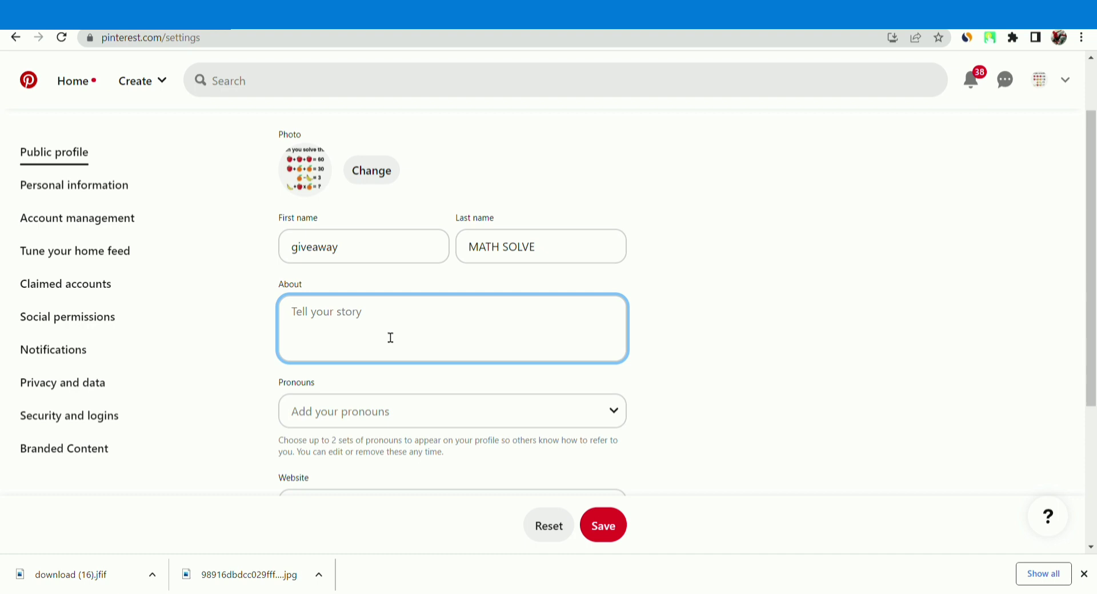
type("we giv")
type("e")
key("BackSpace")
key("BackSpace")
key("BackSpace")
key("BackSpace")
key("BackSpace")
type("hr")
type("re you ca")
type("n")
key("BackSpace")
type("n get a cha")
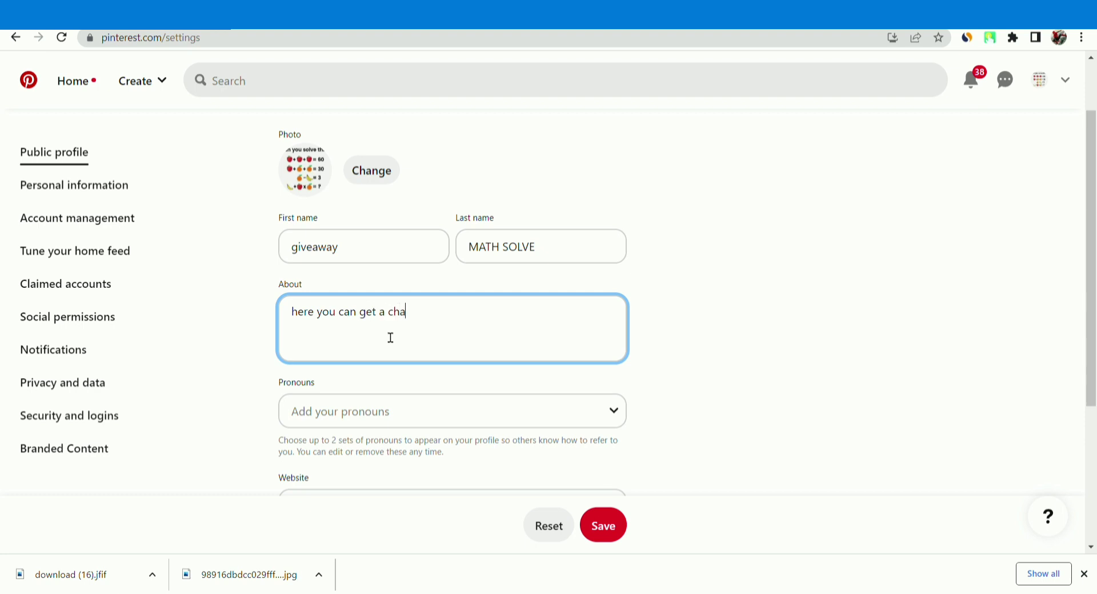
type("nce for ")
type("win")
type(" ip")
type("g")
type("ones an")
type("d ")
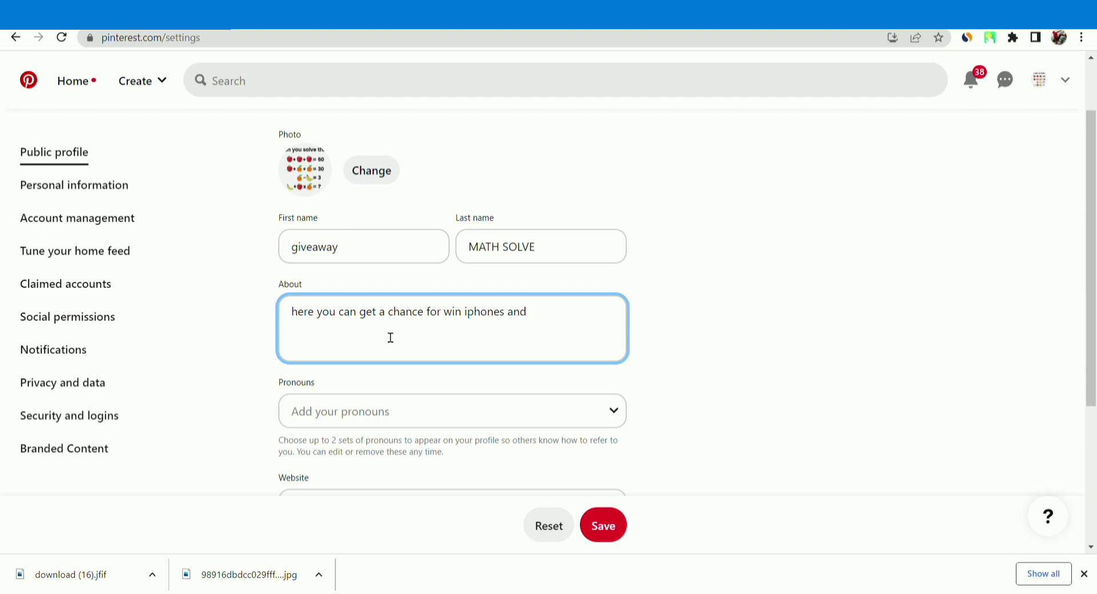
type("giftcards")
Set the profile's pronouns to they/them.
scroll(441, 399, "down", 1)
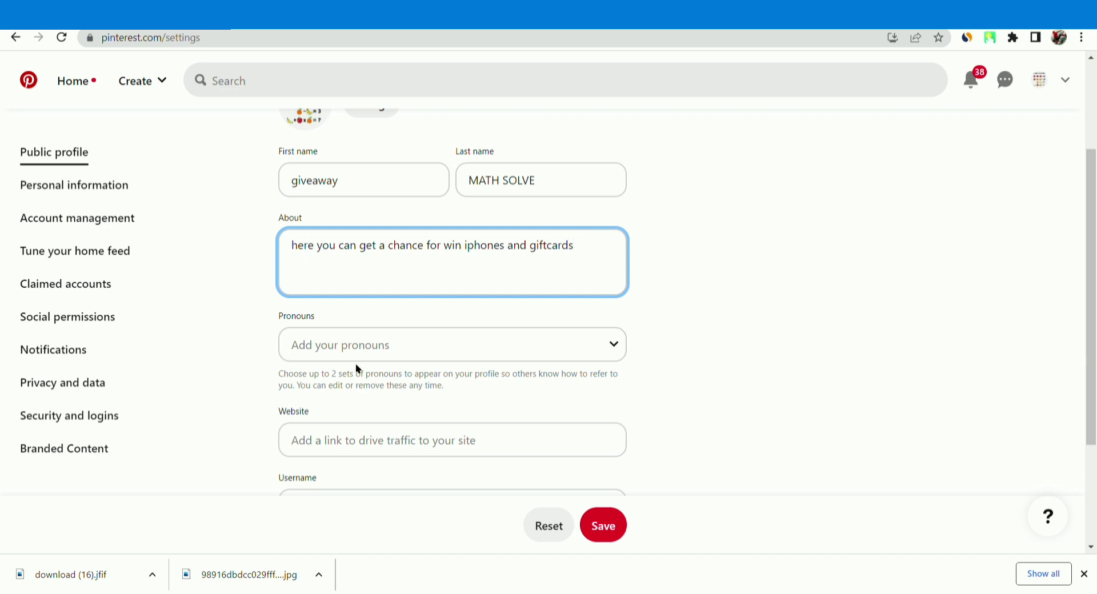
left_click(409, 362)
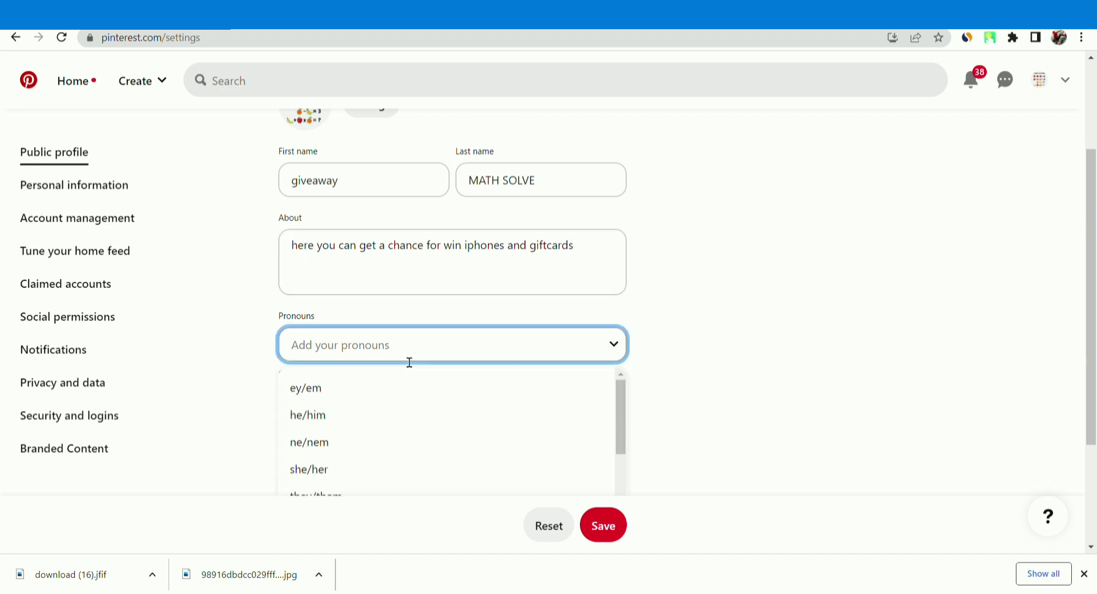
scroll(370, 452, "down", 2)
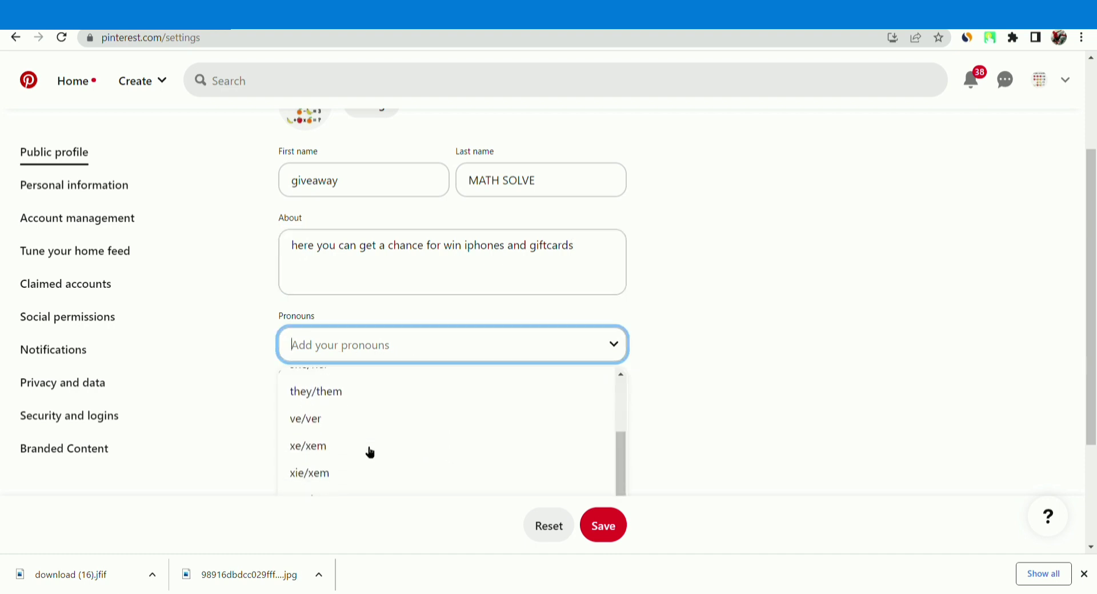
scroll(387, 394, "up", 2)
scroll(387, 394, "down", 1)
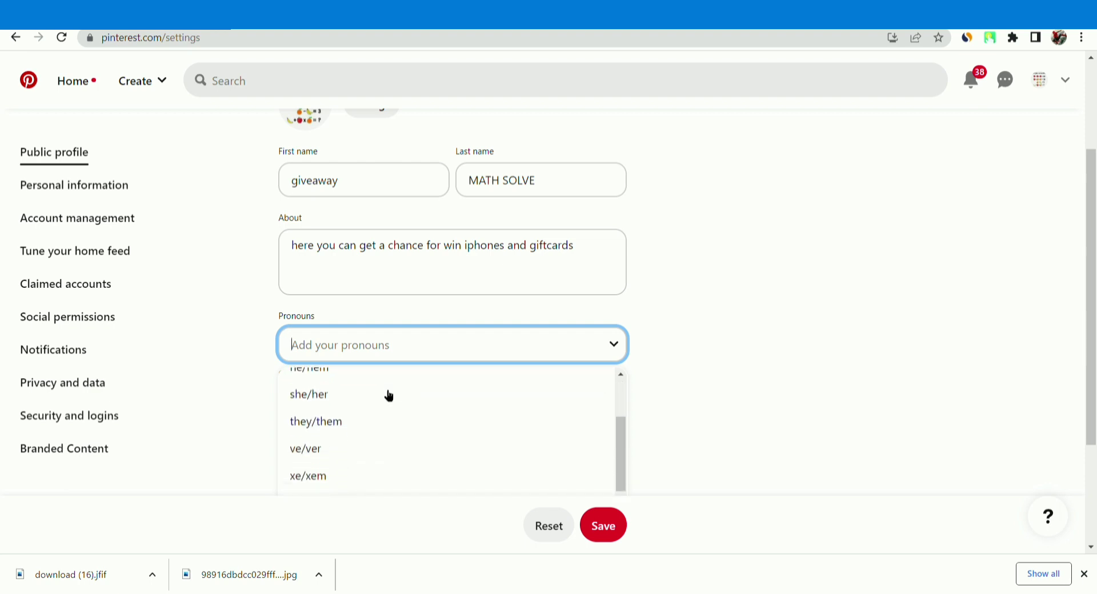
left_click(335, 422)
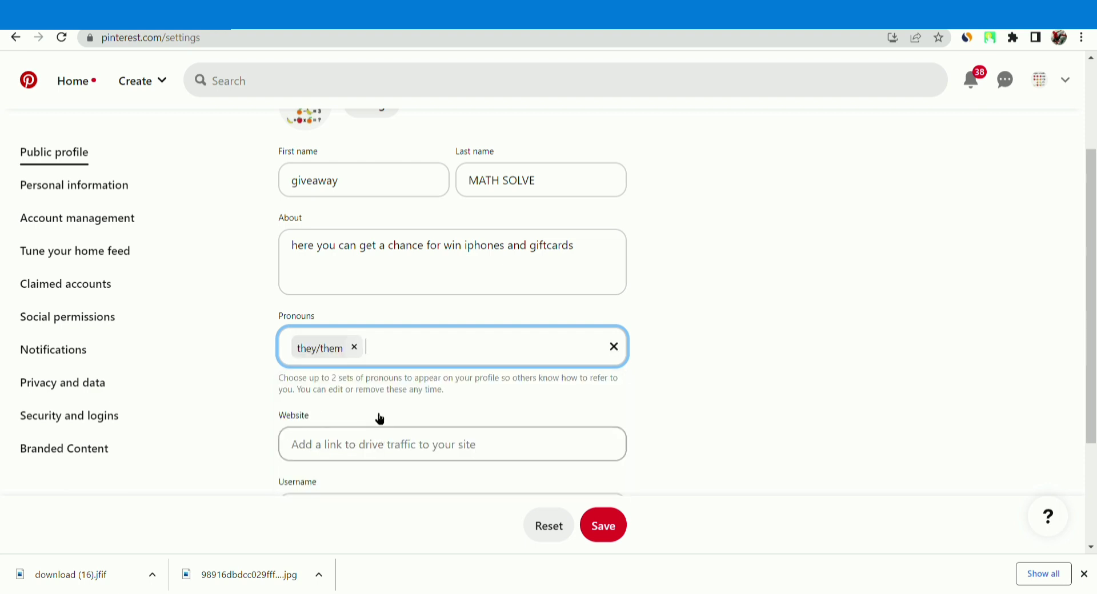
scroll(380, 418, "down", 2)
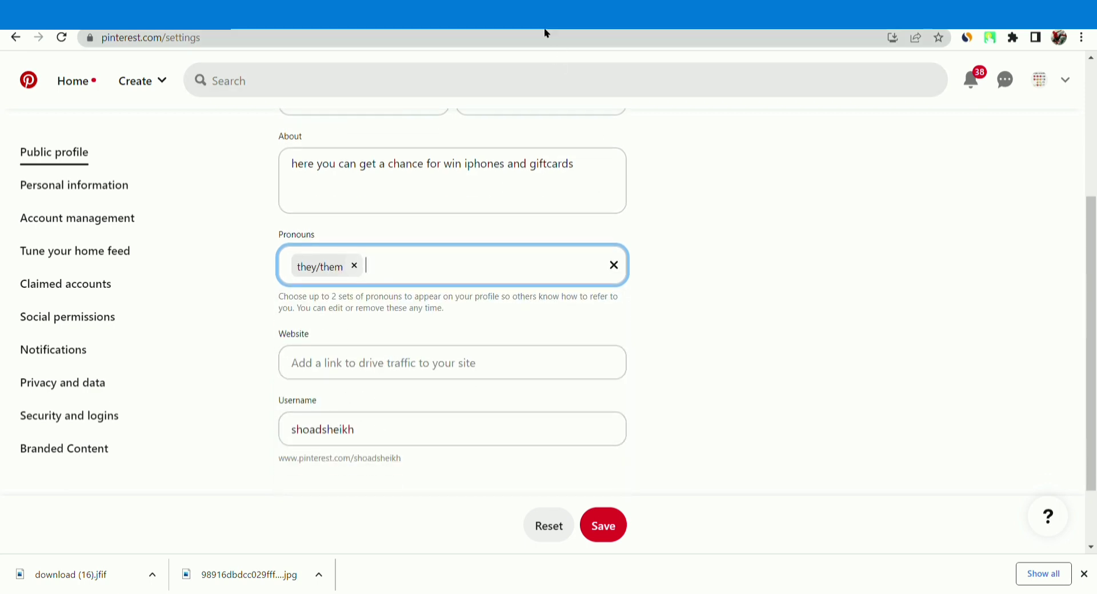
Open heylink.me in a new browser tab and log in to the dashboard with the prefilled account credentials.
key("ctrl+t")
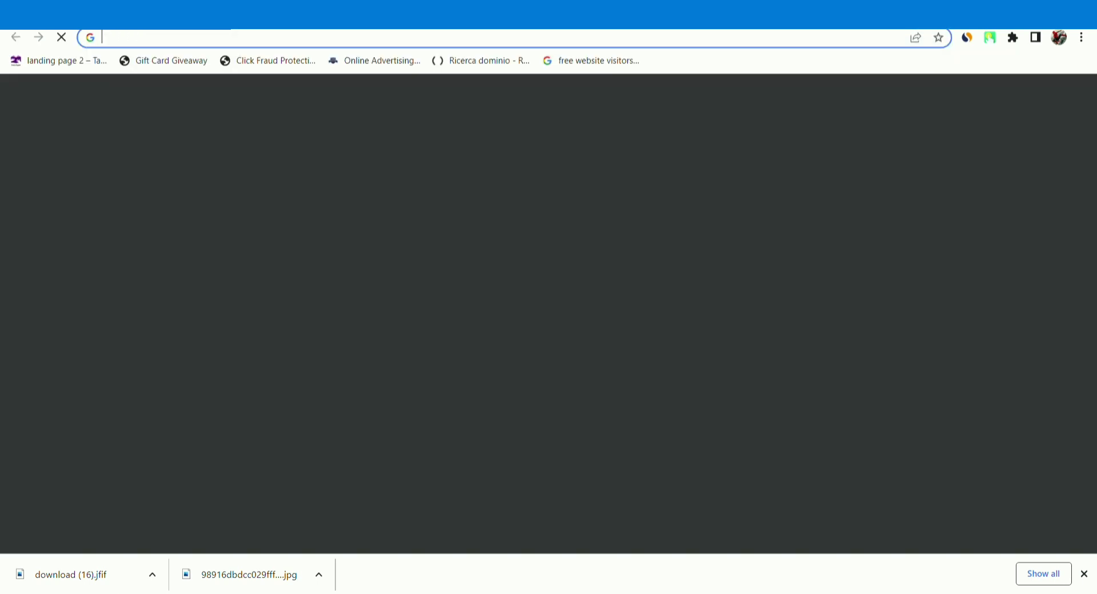
type("heylink.me")
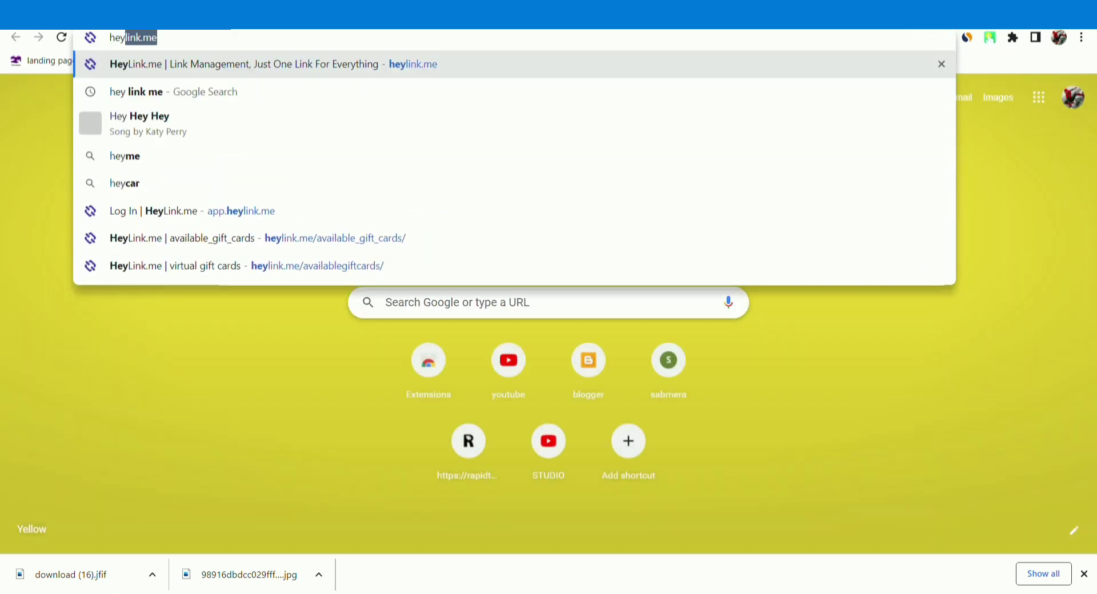
key("Return")
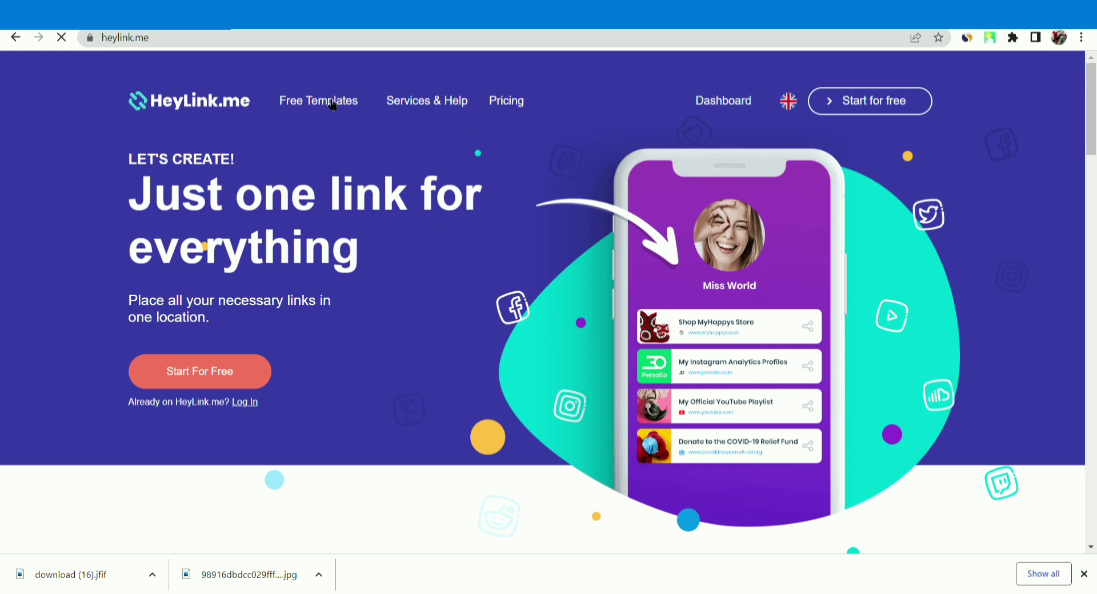
left_click(744, 105)
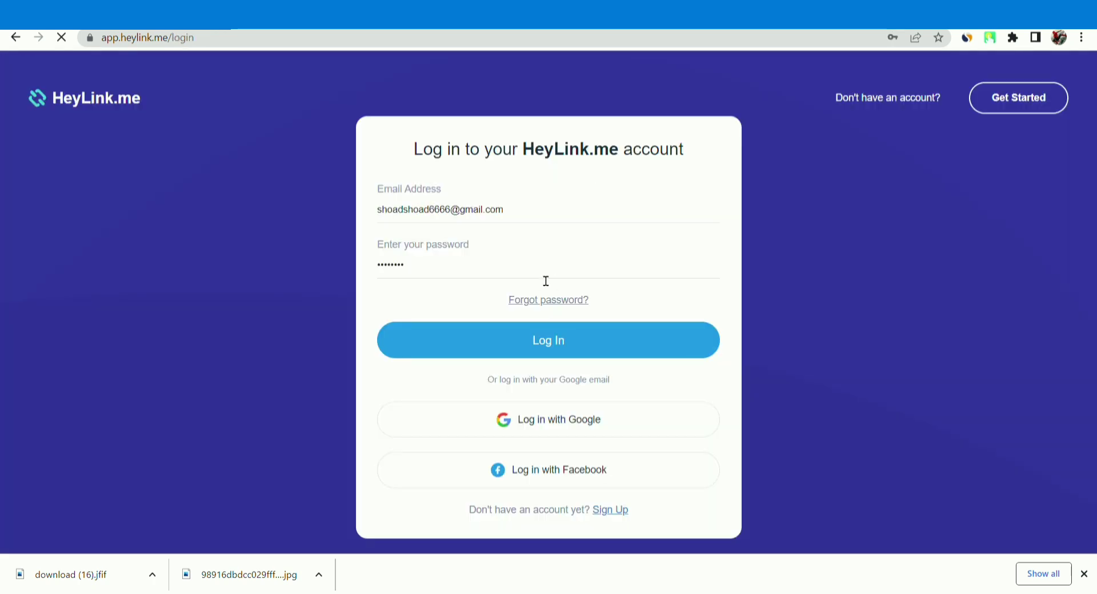
left_click(549, 339)
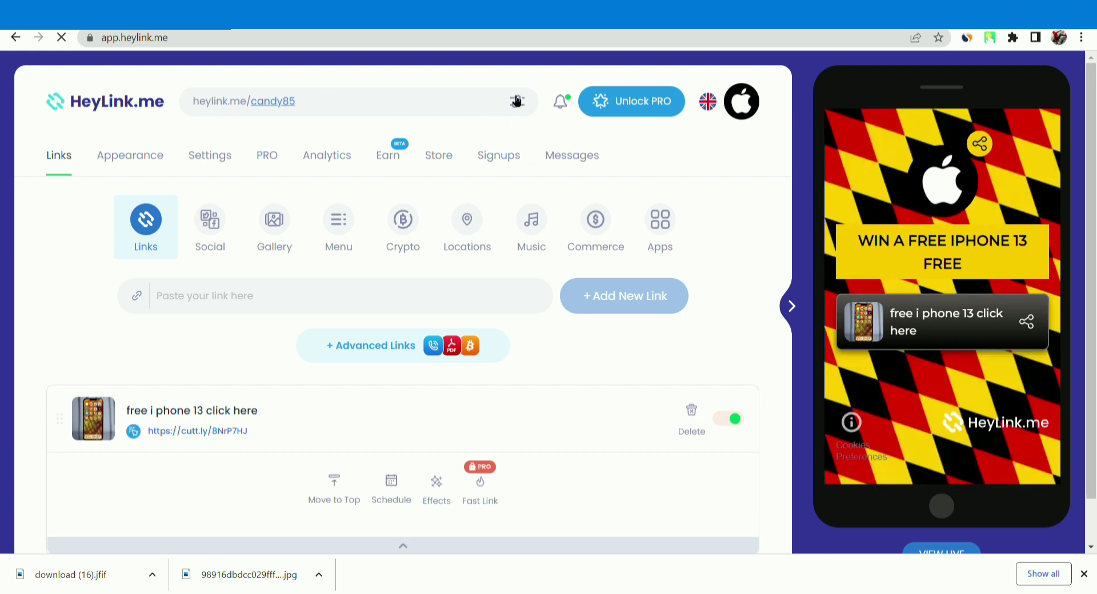
Open the account's public HeyLink page, heylink.me/candy85, and copy its web address.
left_click(517, 102)
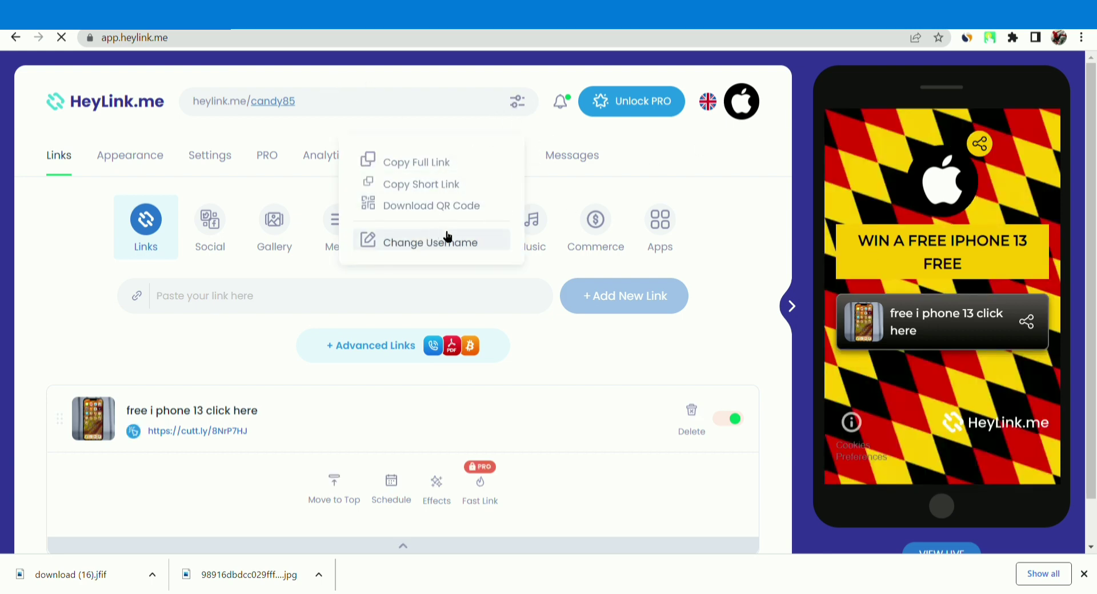
left_click(331, 98)
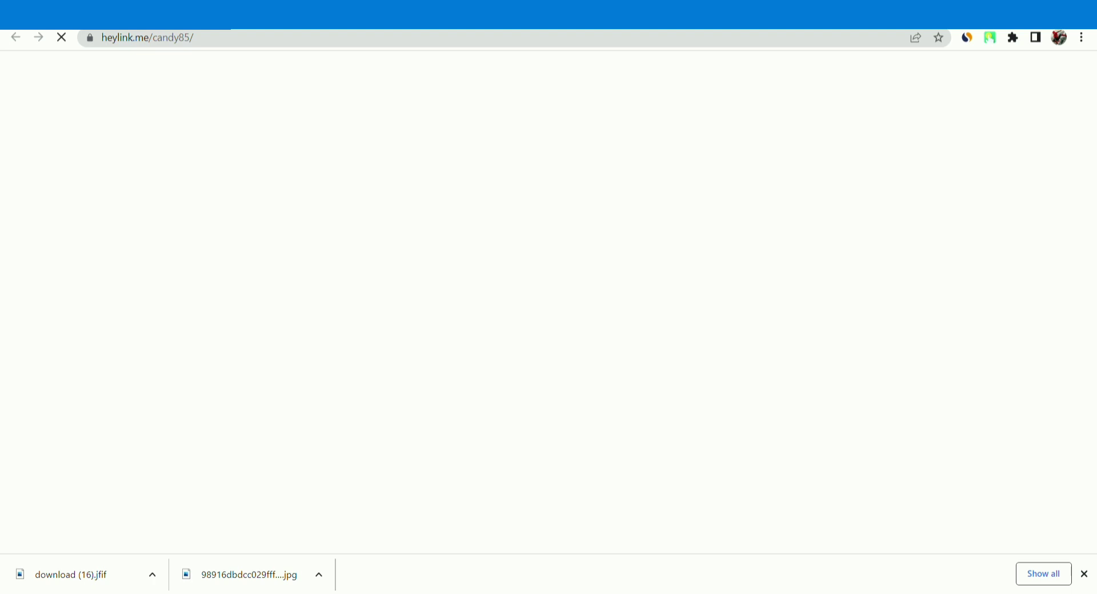
left_click(361, 38)
key("ctrl+c")
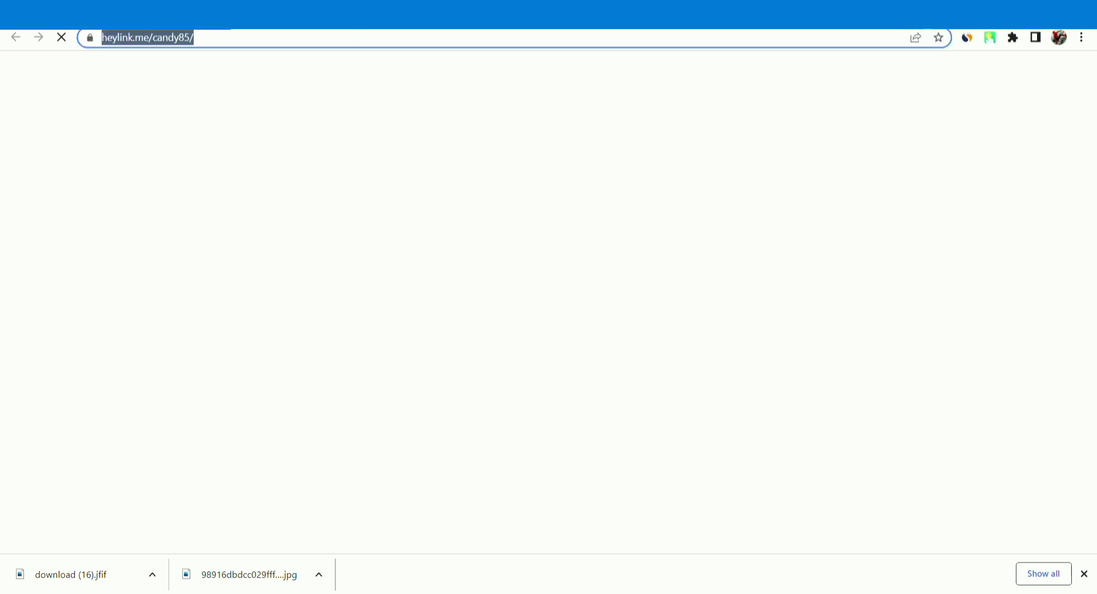
left_click(297, 14)
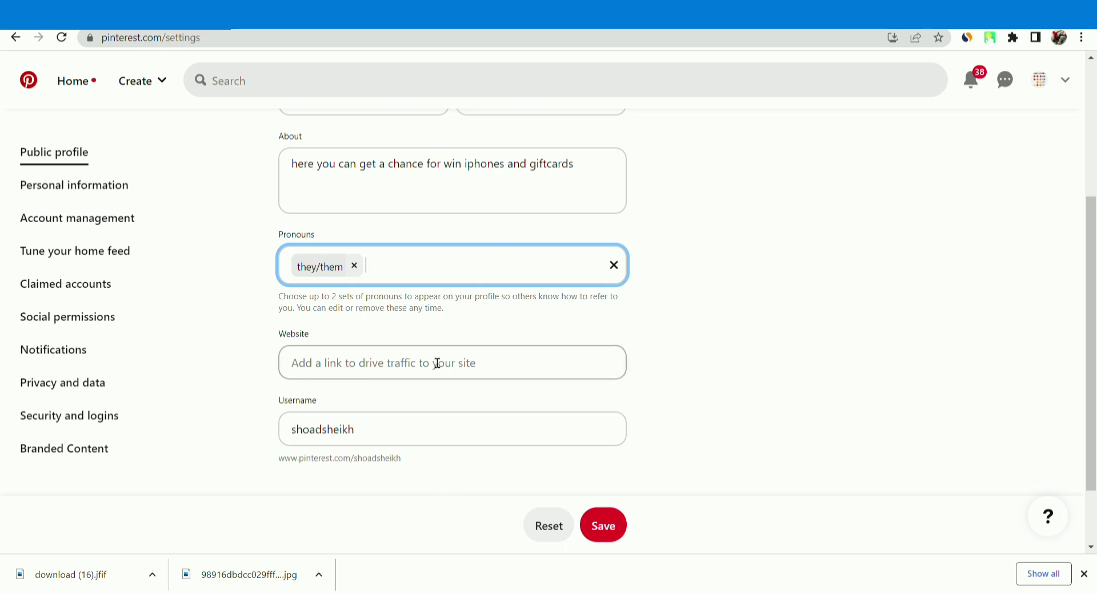
left_click(437, 363)
key("ctrl+v")
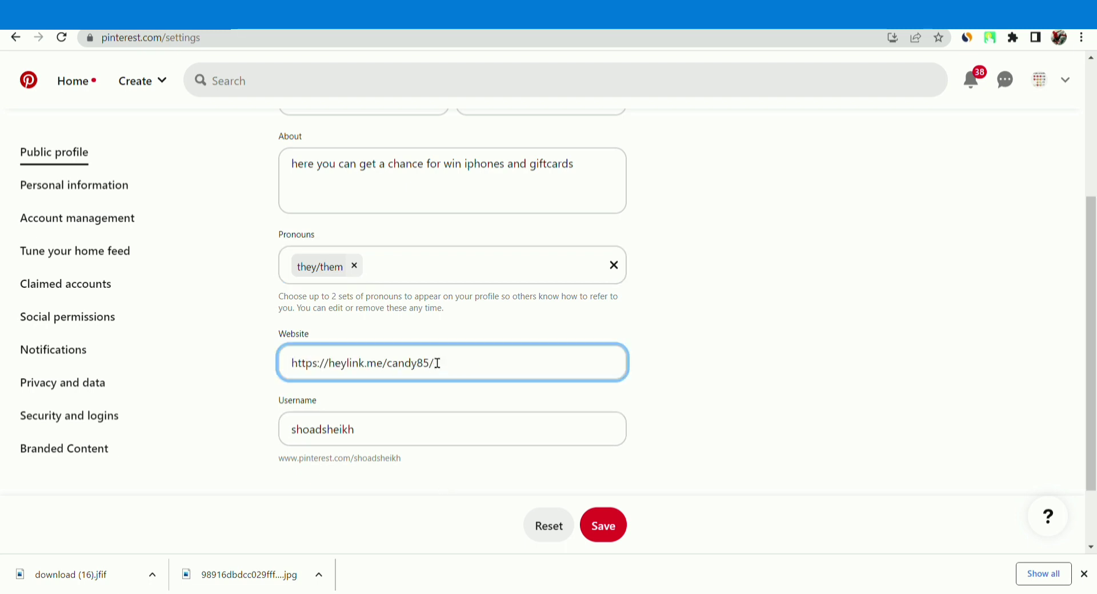
Replace the profile's username with "giveawayfree420" and save the public profile changes.
key("Tab")
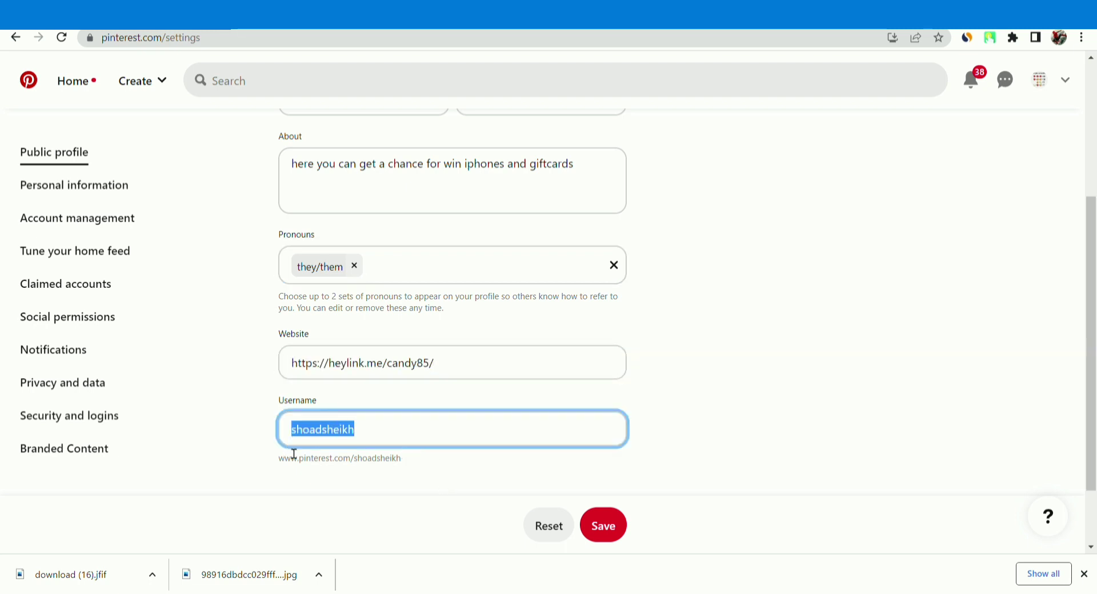
key("BackSpace")
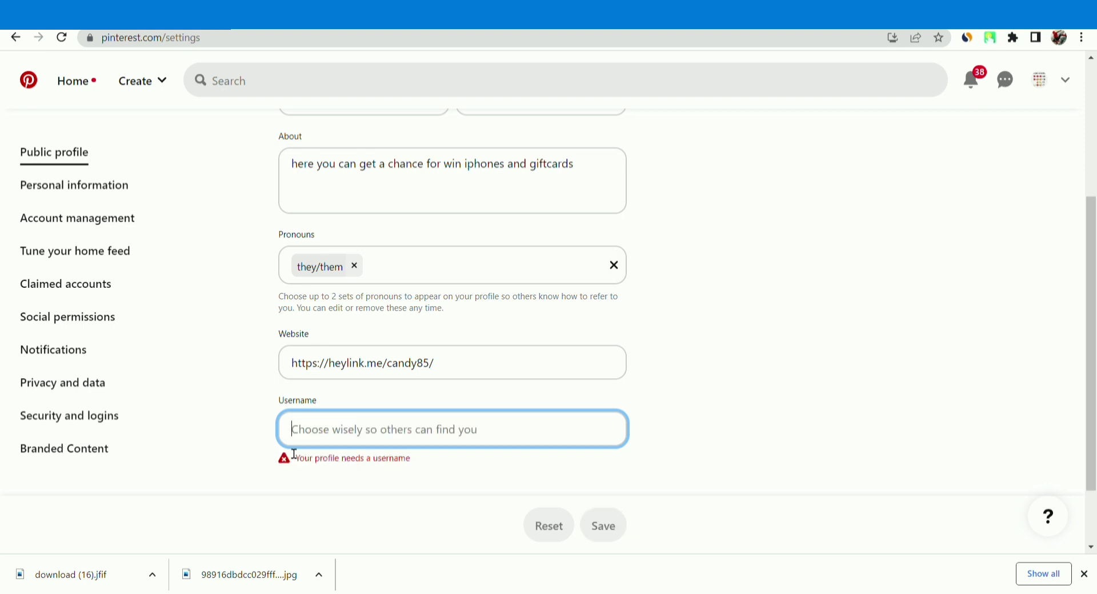
type("give")
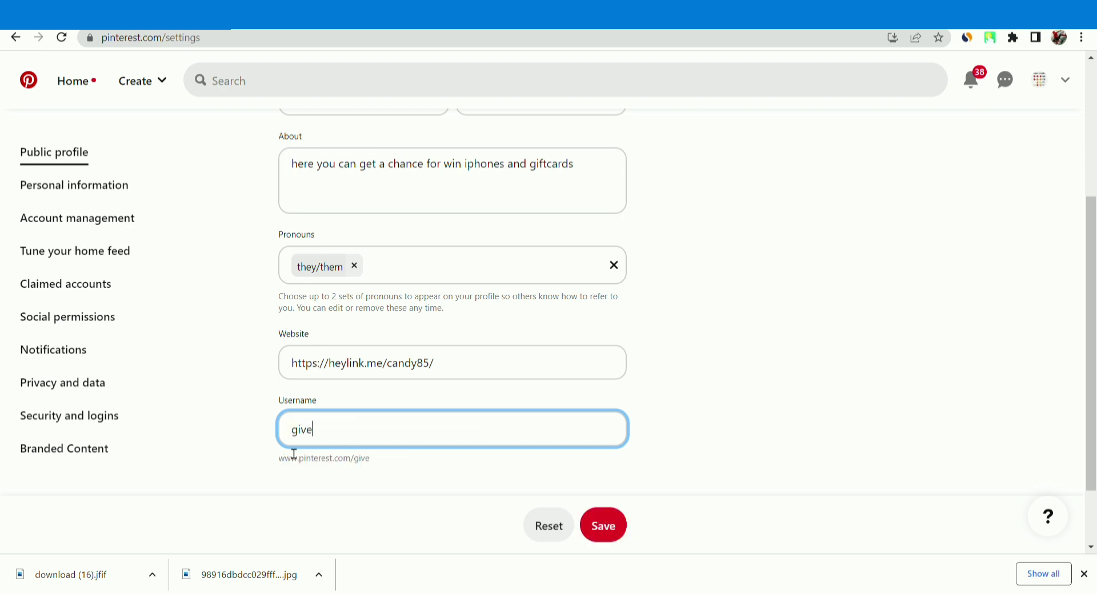
type("awayfree420")
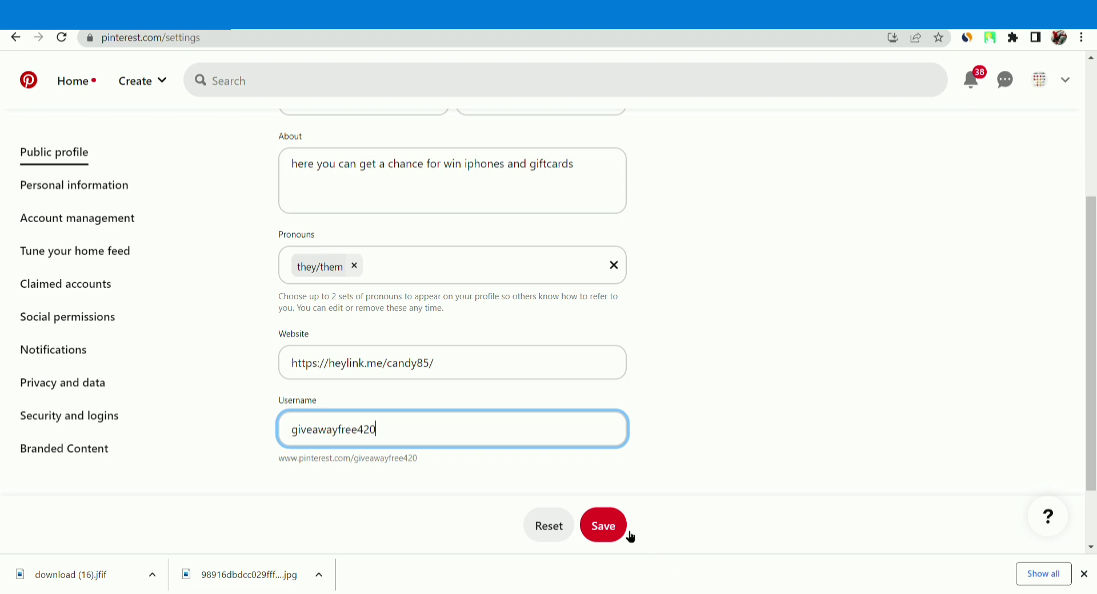
left_click(629, 533)
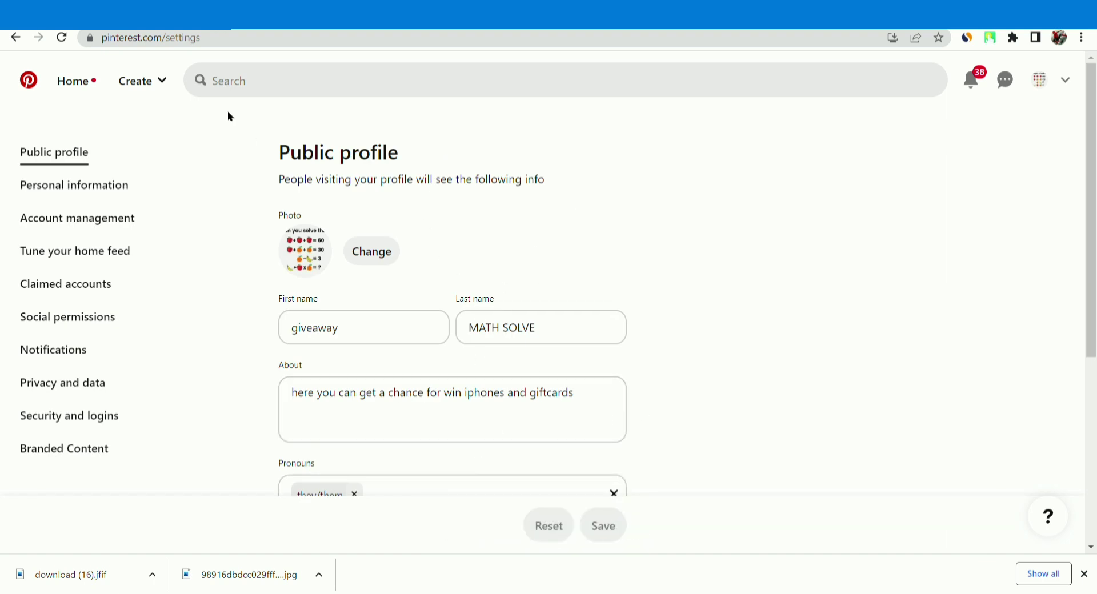
left_click(163, 82)
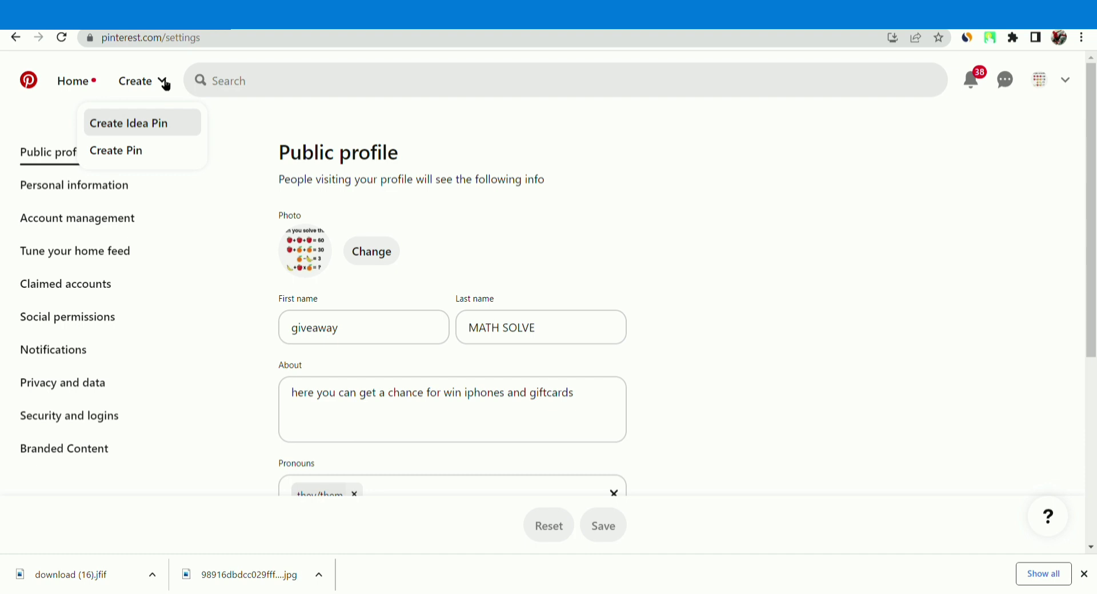
left_click(141, 157)
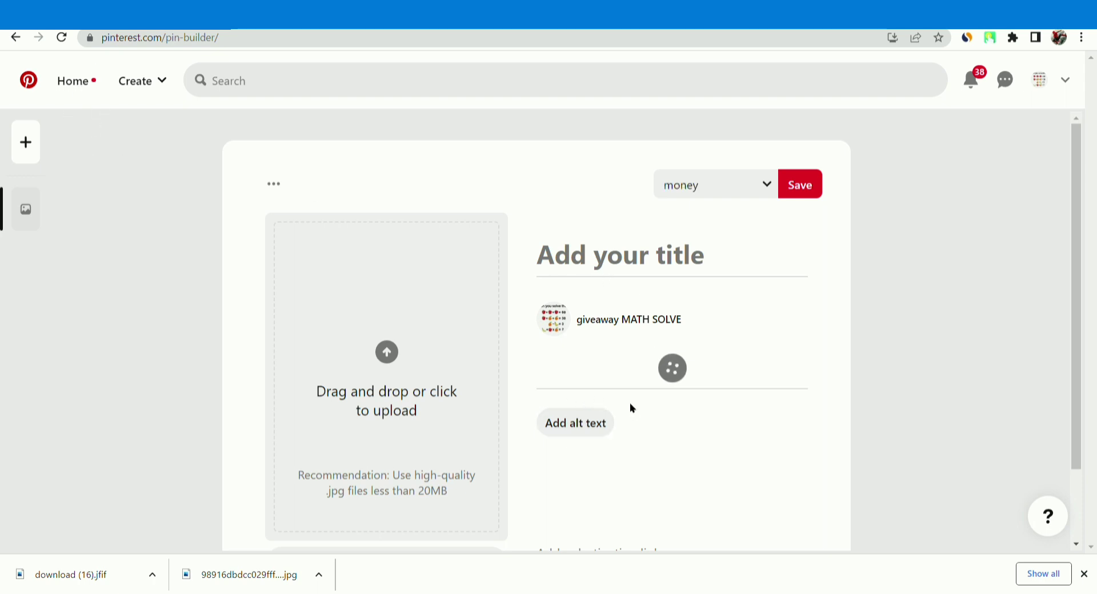
scroll(629, 402, "down", 1)
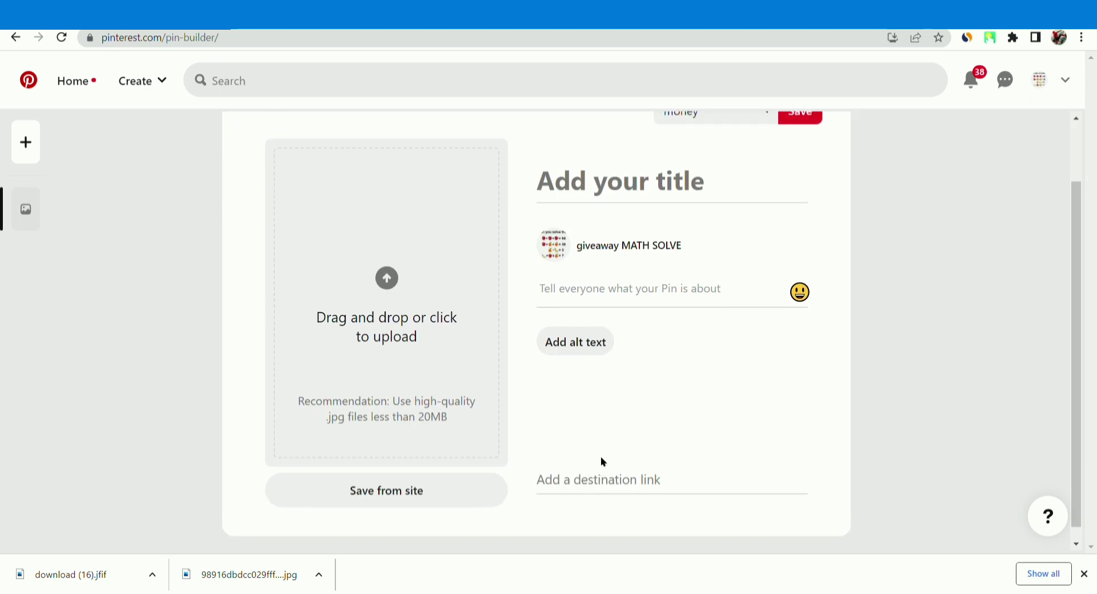
left_click(616, 491)
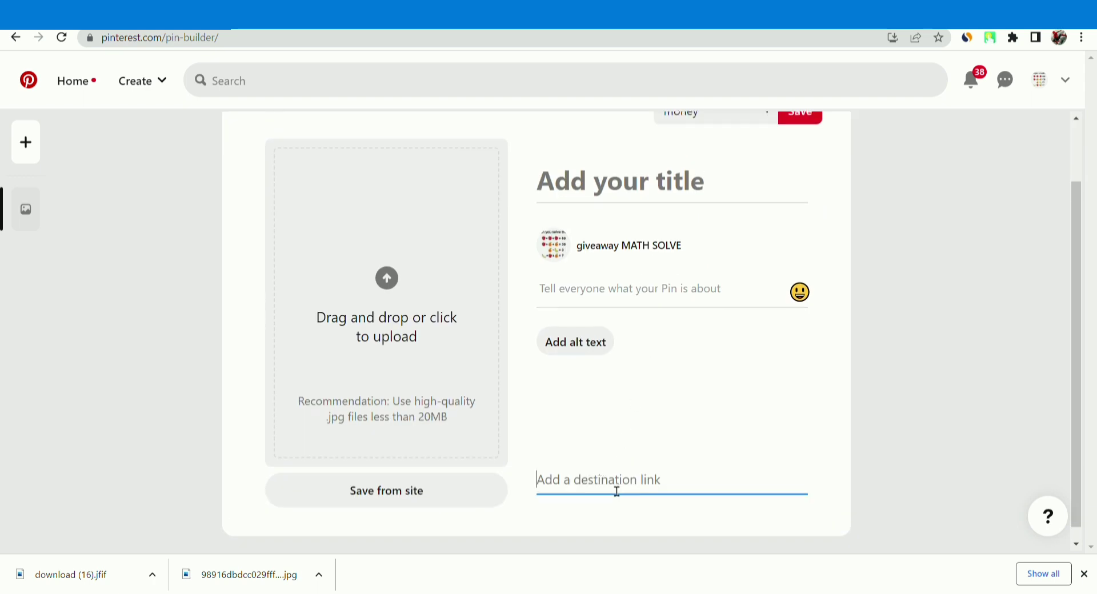
type("https://heylink.me/candy85/")
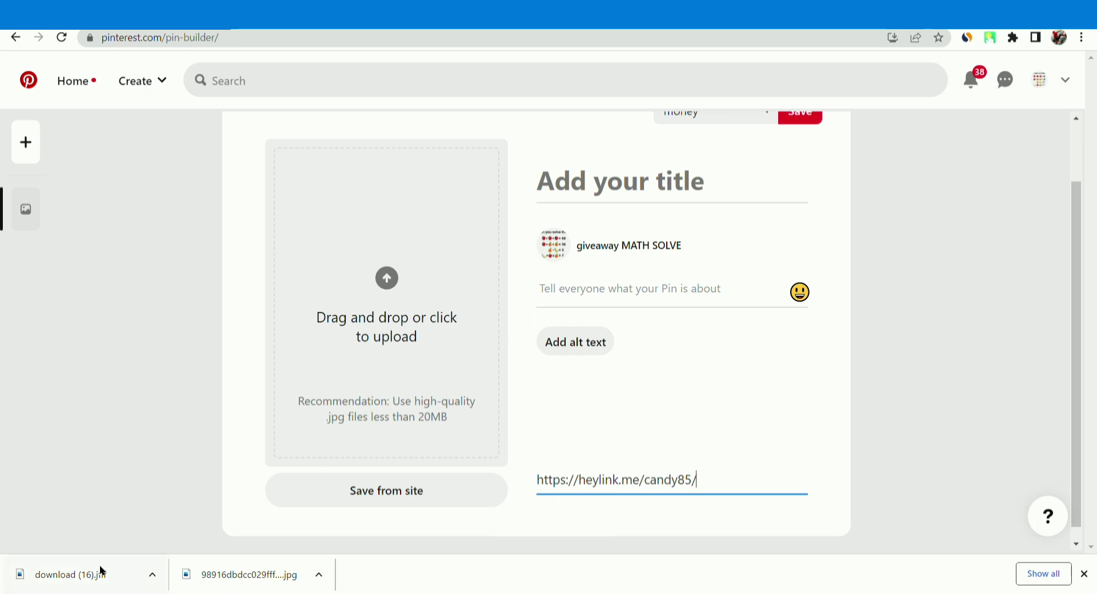
Add the downloaded gift box image to the Pin, replacing it with the downloaded "Can you solve this?" fruit puzzle image.
left_click_drag(100, 573, 352, 341)
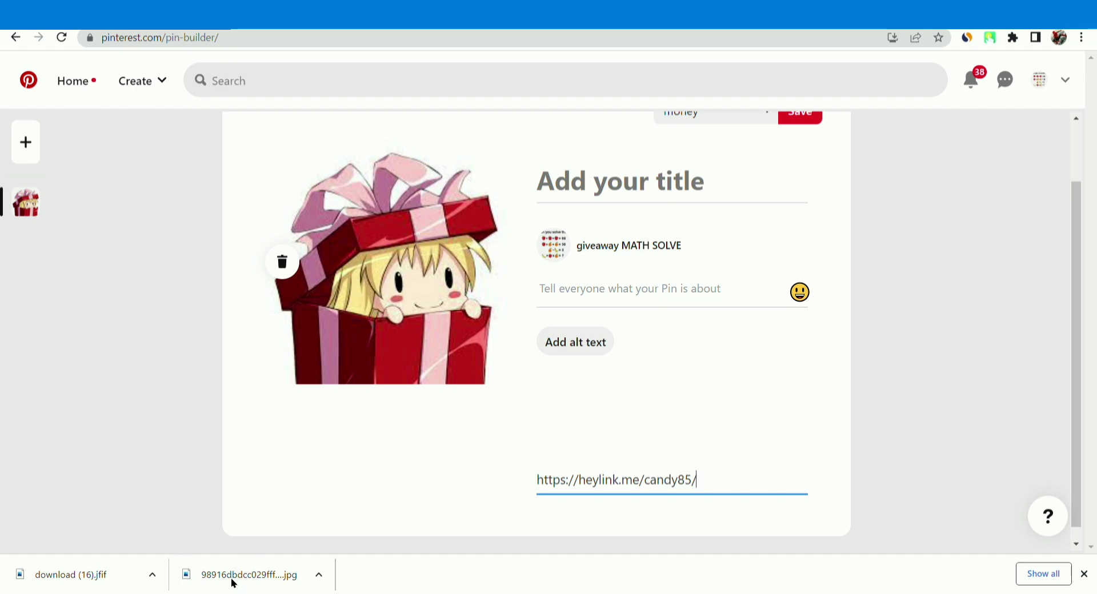
left_click_drag(229, 586, 380, 370)
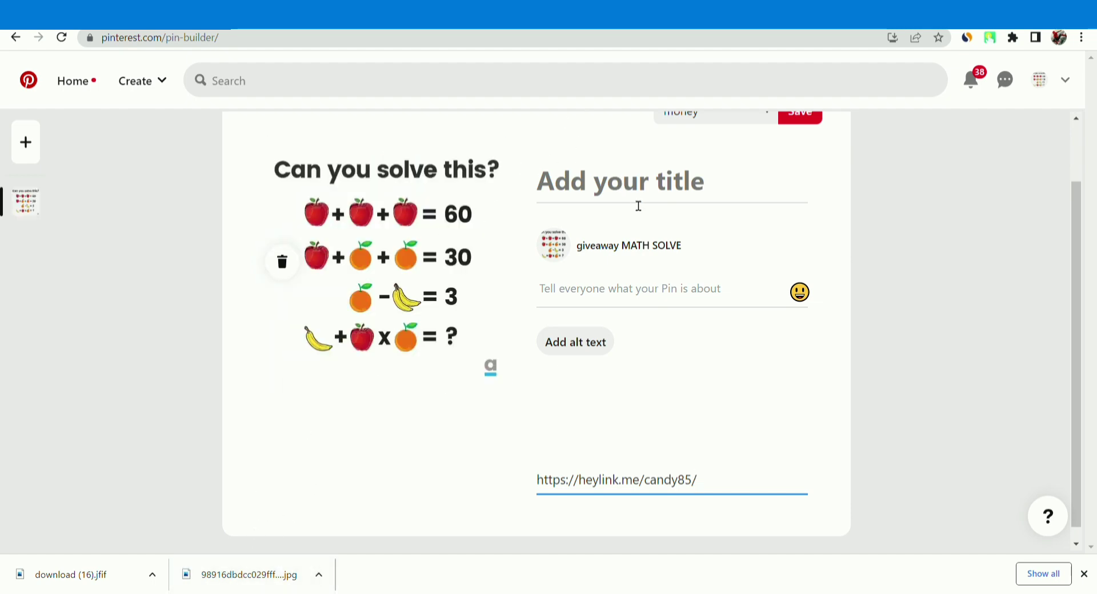
Title the Pin "Solve the math problem then click on the link".
left_click(635, 188)
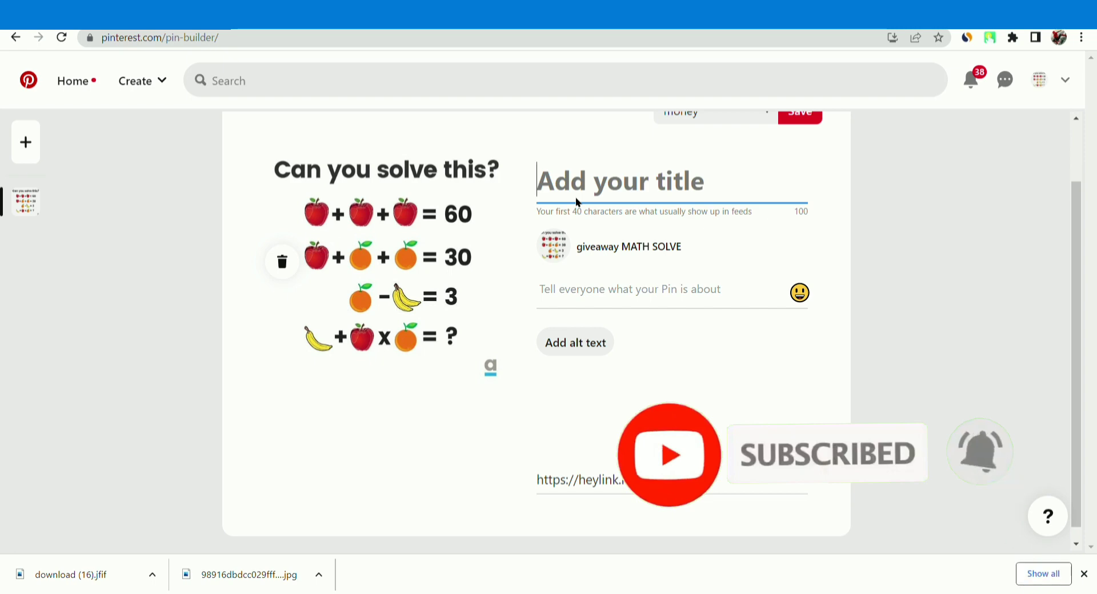
type("Solv")
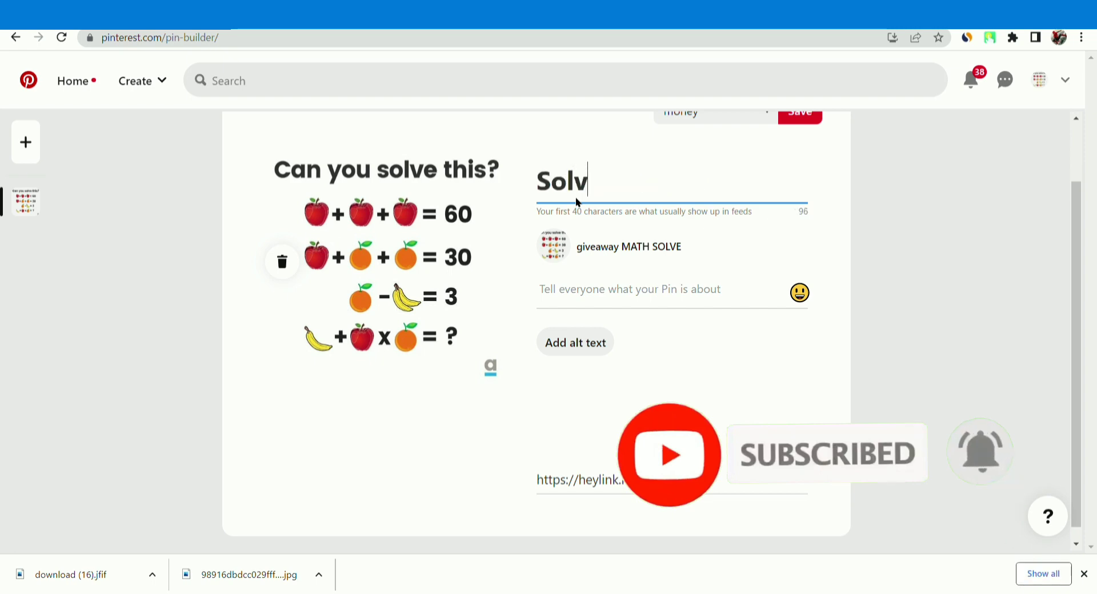
type("e the")
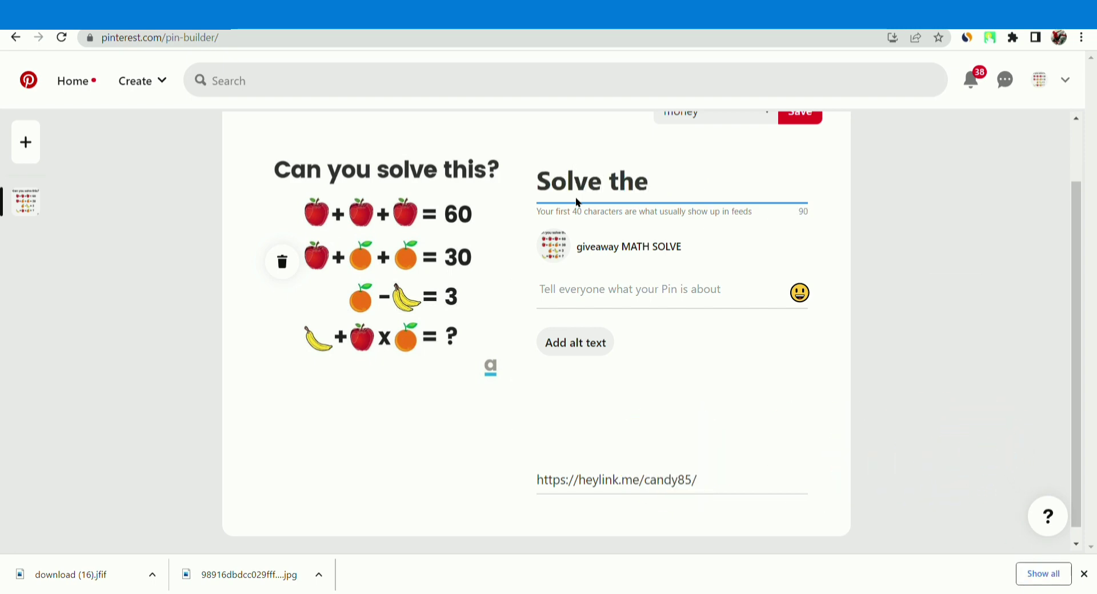
key("BackSpace")
key("BackSpace")
type("e math ")
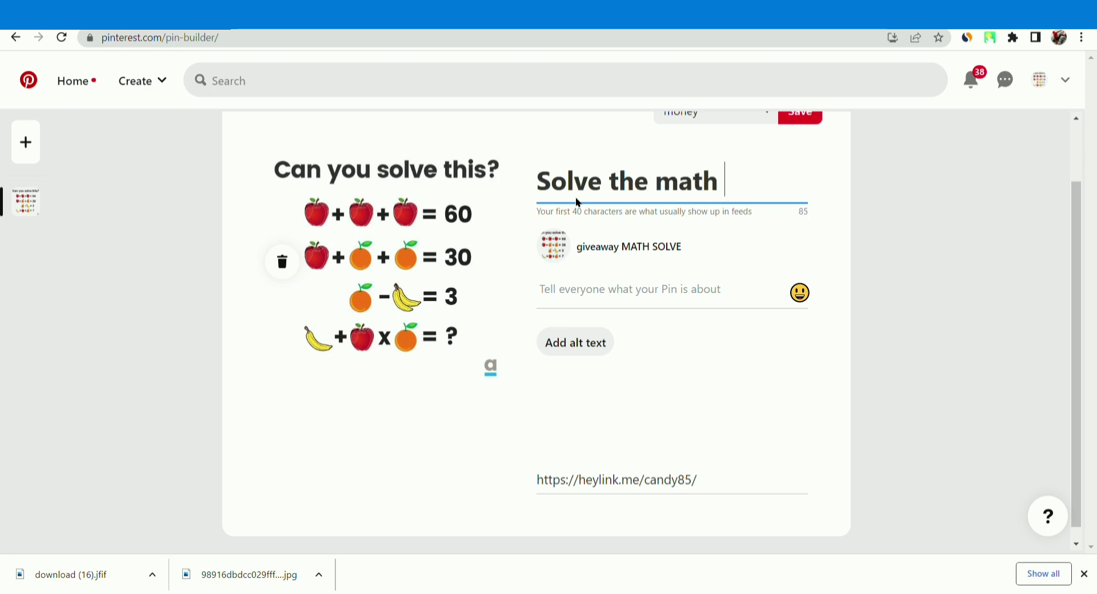
type("proble")
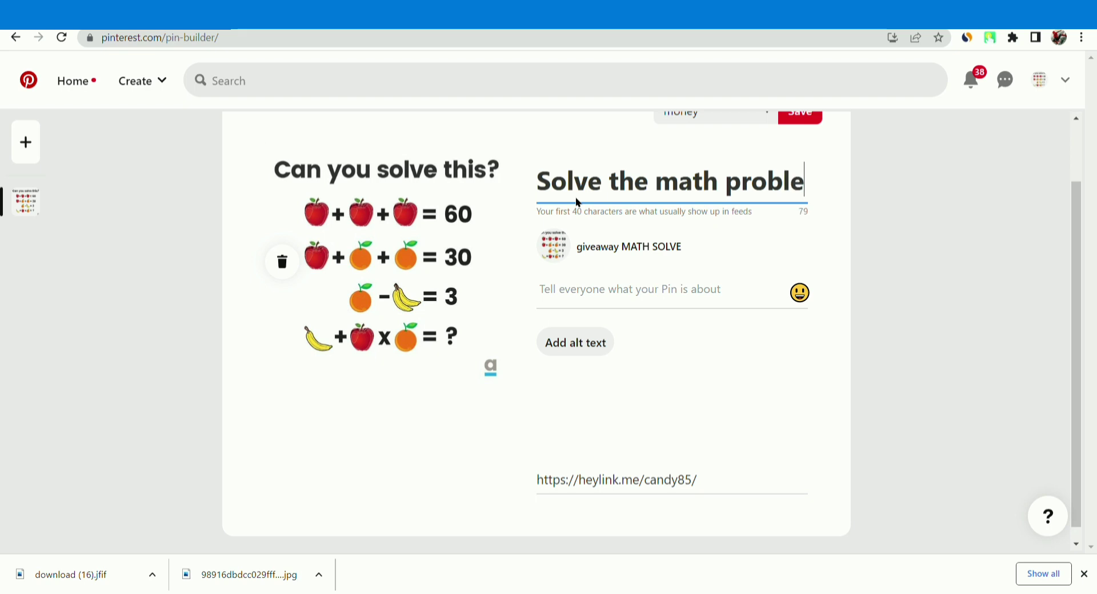
type("m ")
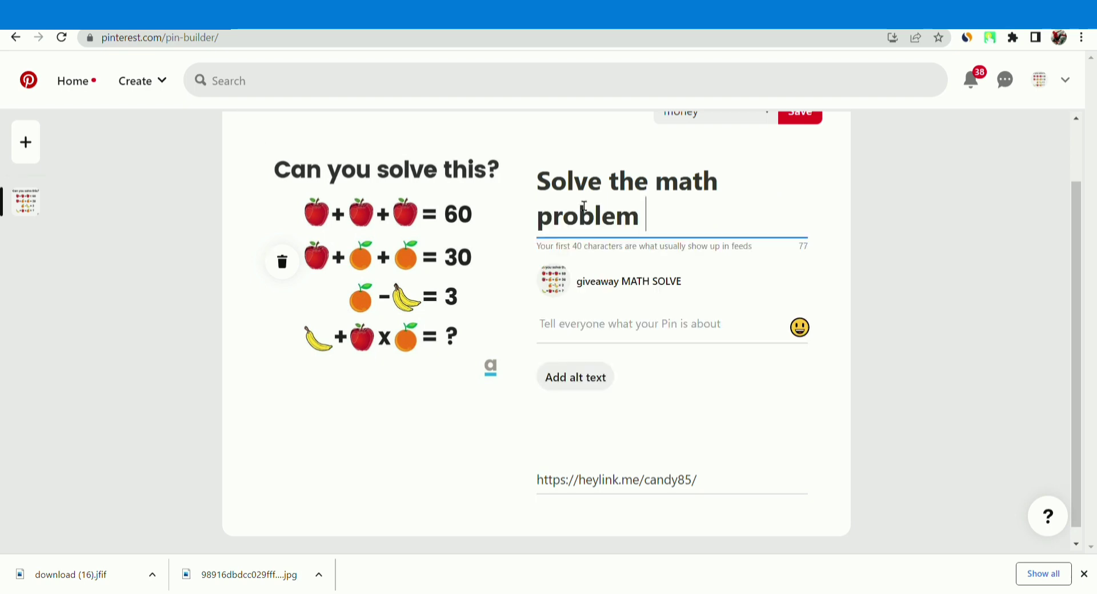
type("then ")
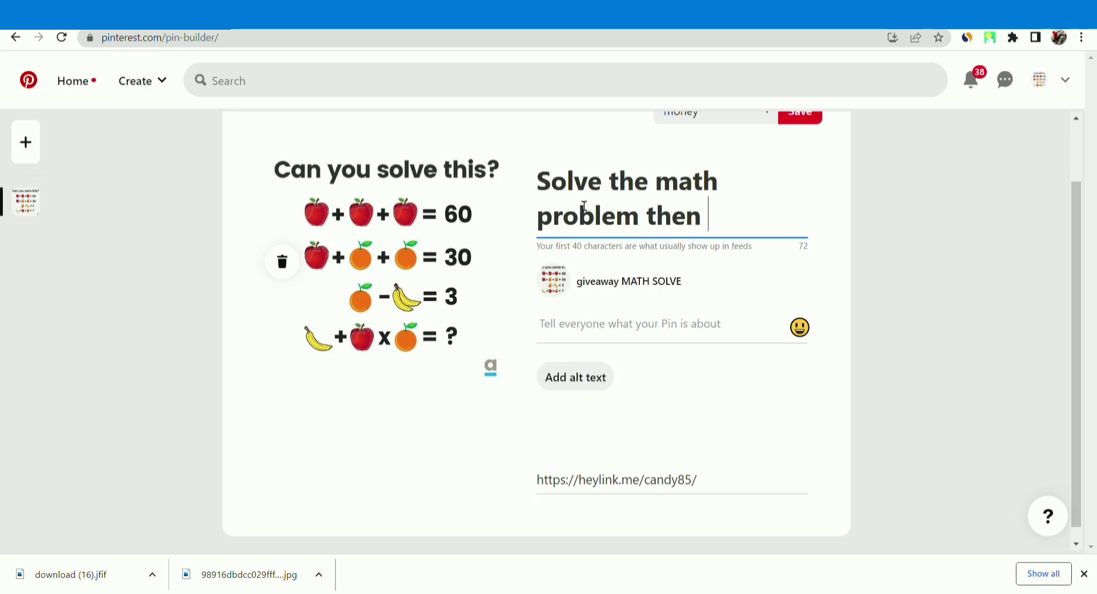
type("click ")
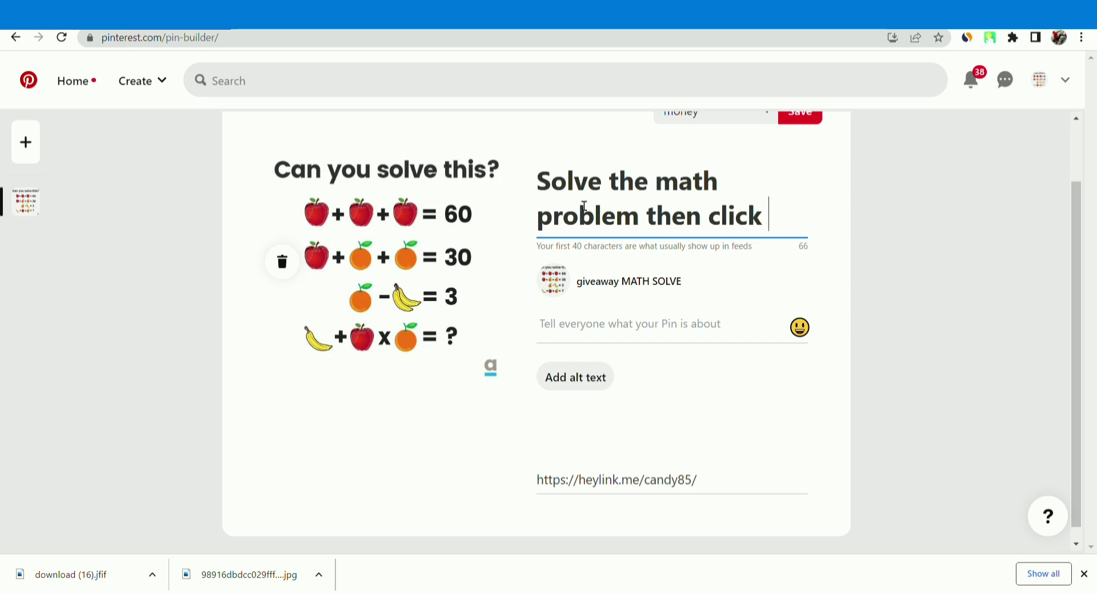
type("on the")
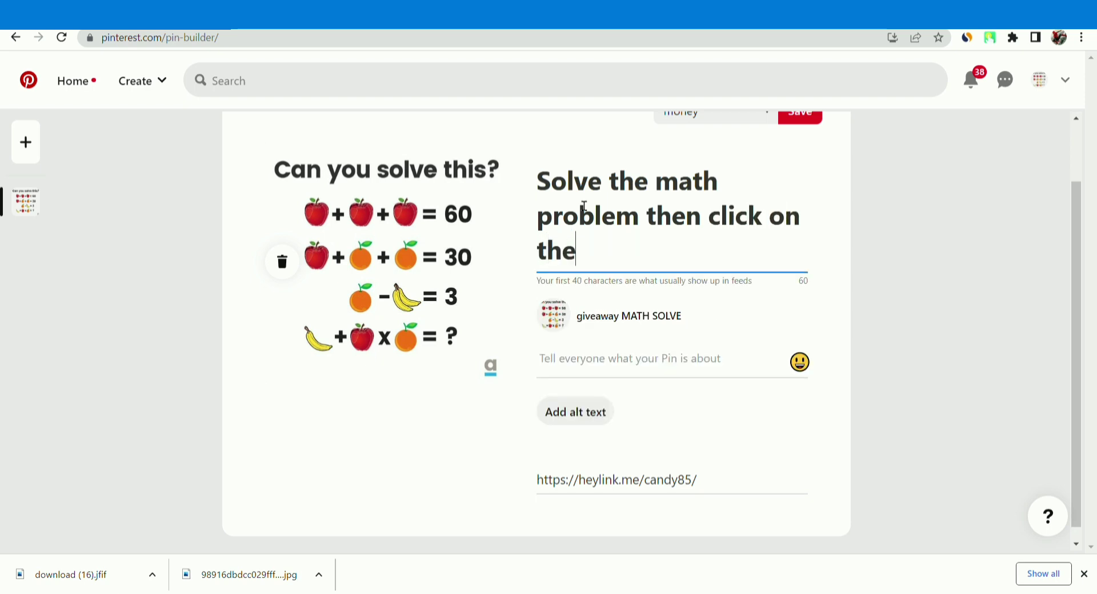
type(" link")
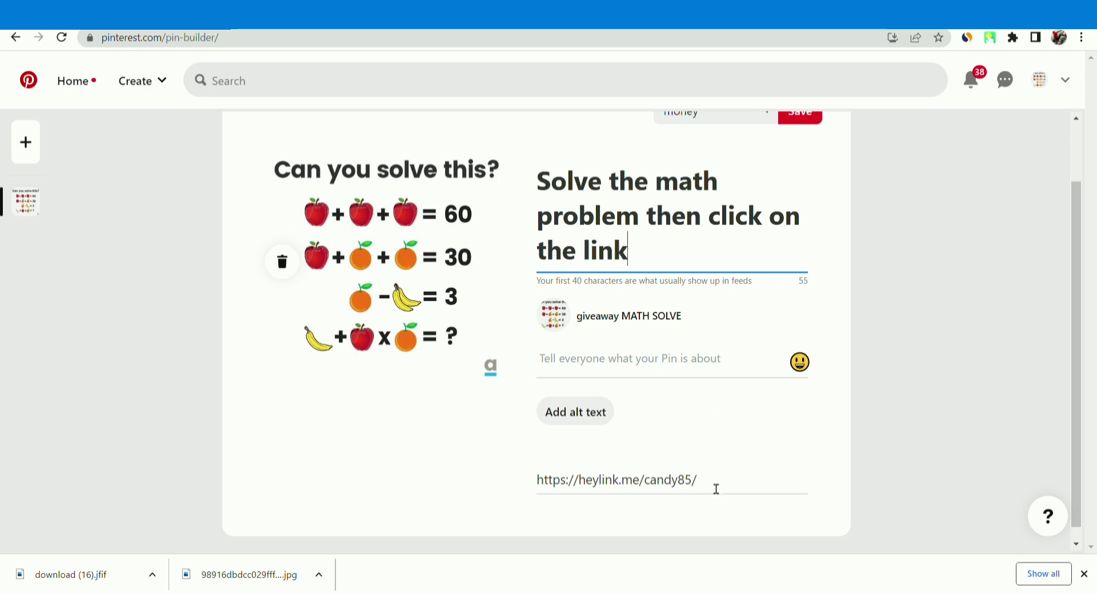
left_click_drag(715, 489, 458, 519)
left_click(634, 253)
left_click_drag(709, 488, 476, 503)
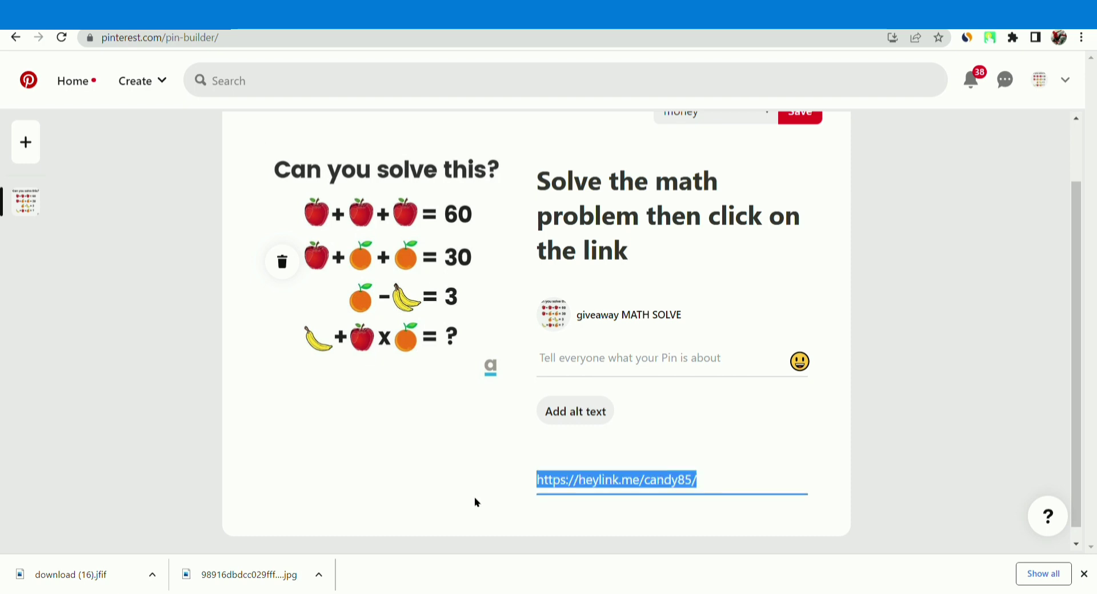
Extend the end of the Pin title with "| Get a chance to win free iphone 13".
left_click(707, 254)
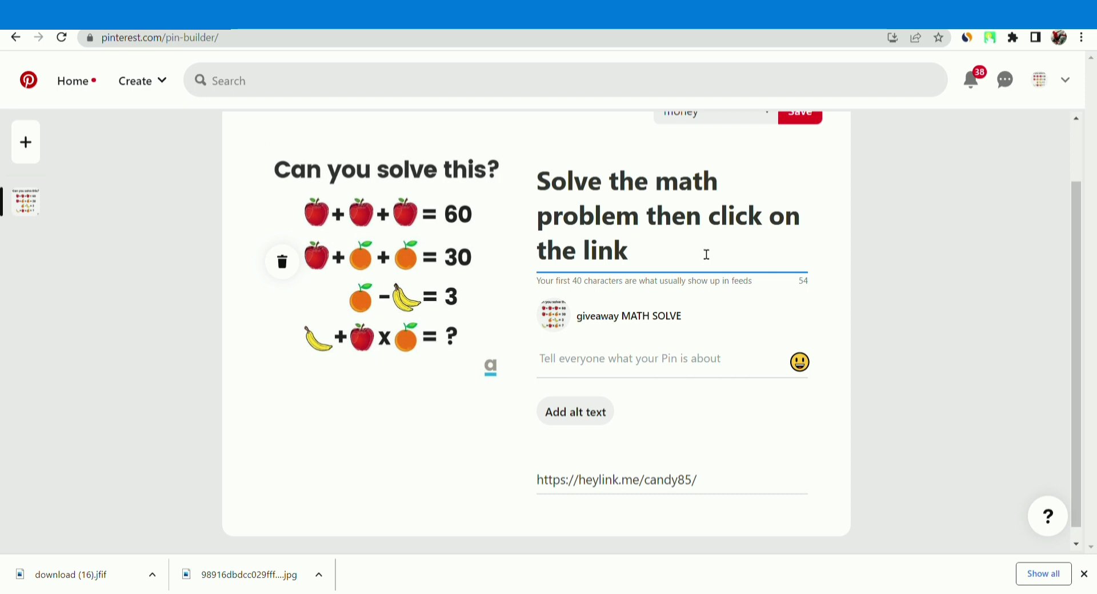
type("| Get ")
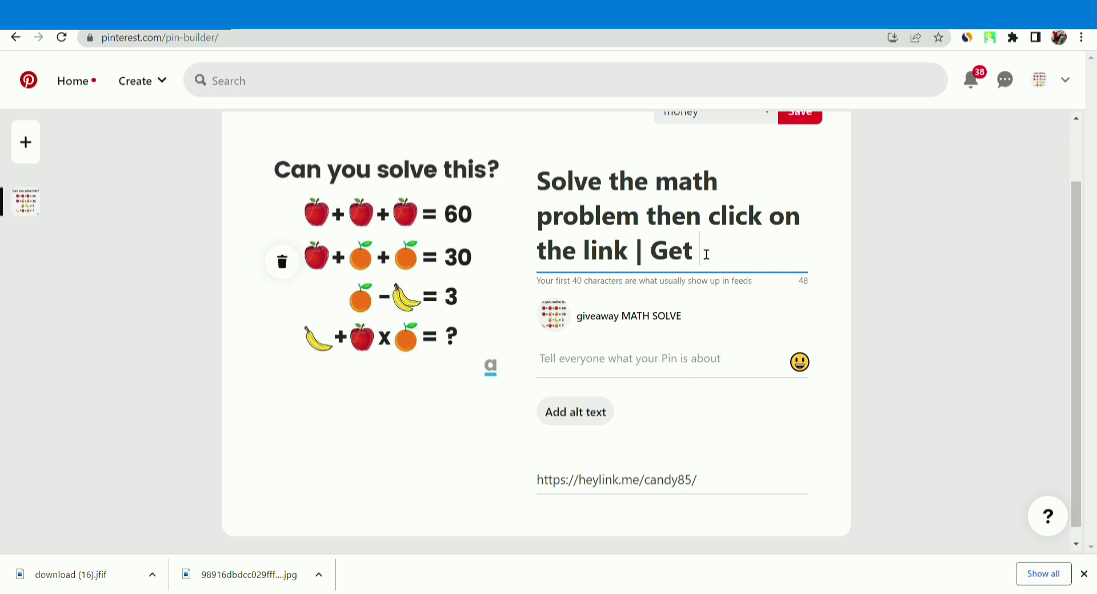
type("a chan")
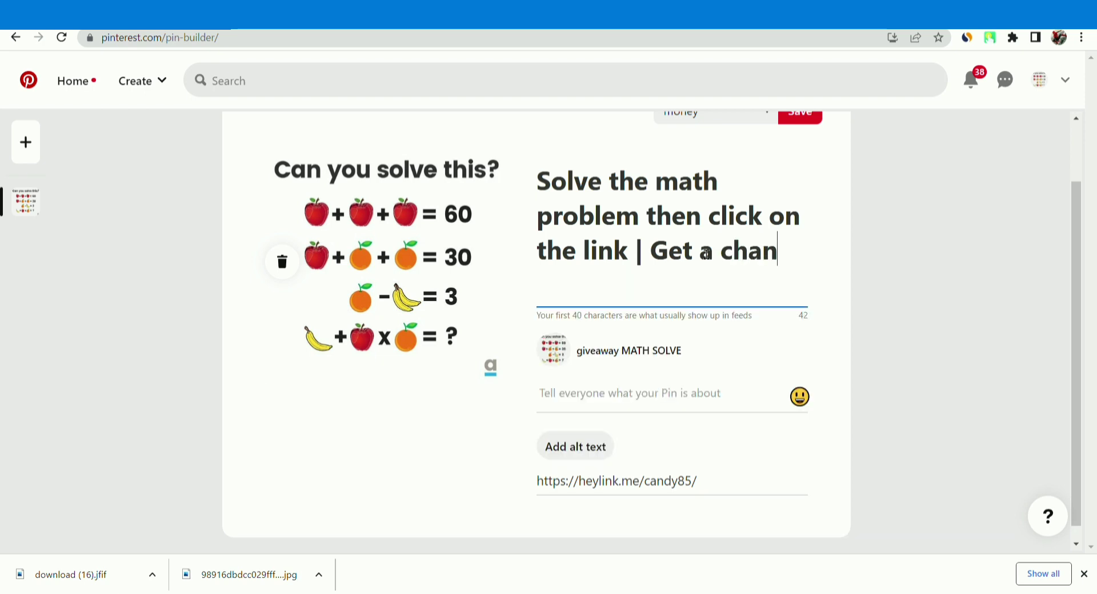
type("ce to win")
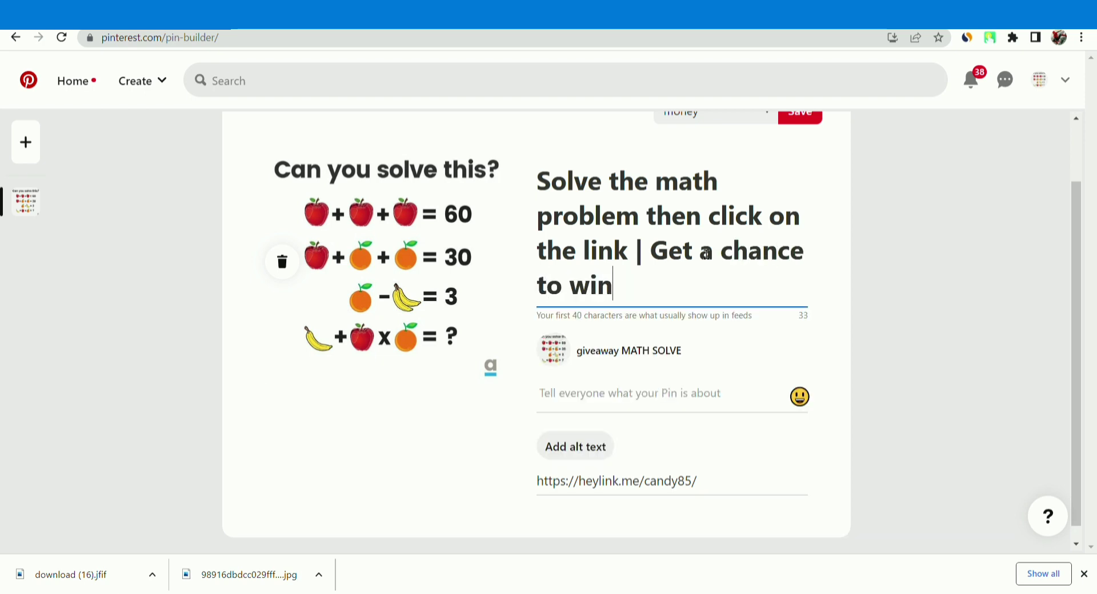
type(" free ")
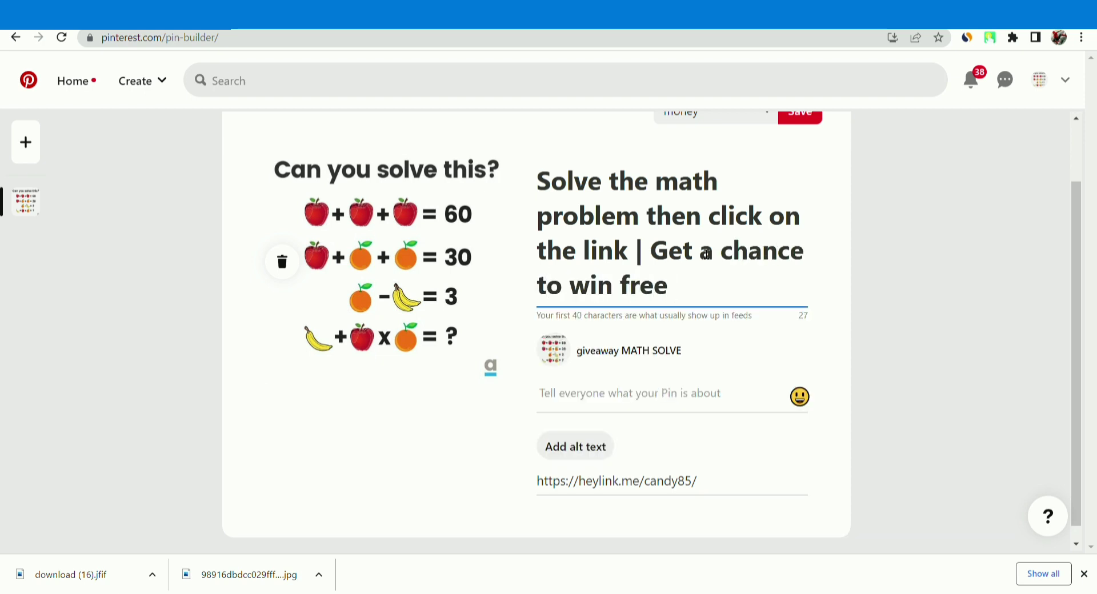
type("iphone")
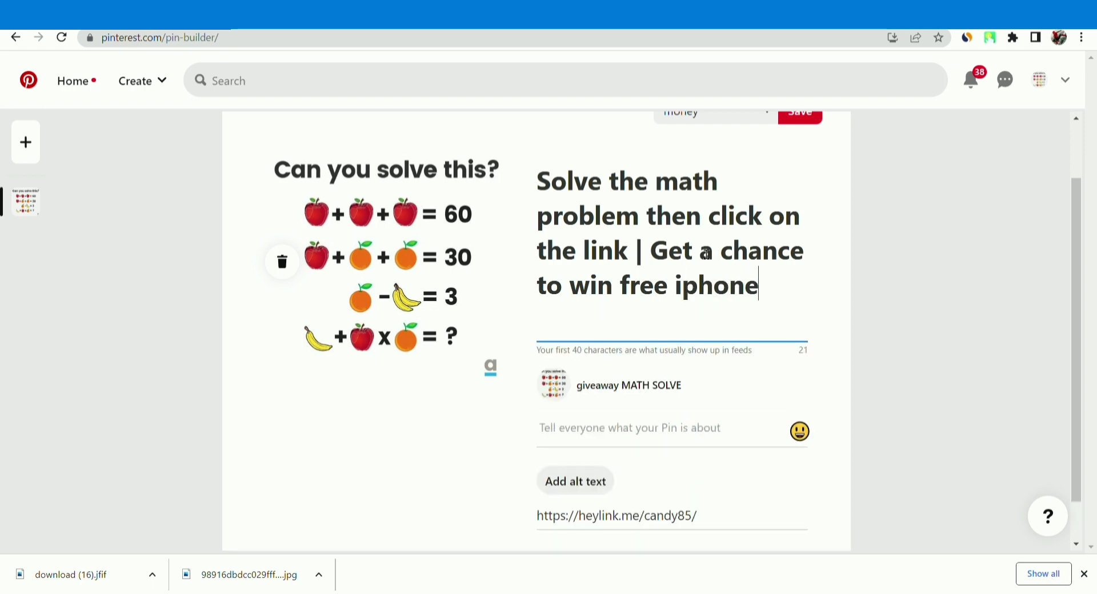
type(" 13")
scroll(608, 362, "down", 1)
scroll(884, 240, "up", 2)
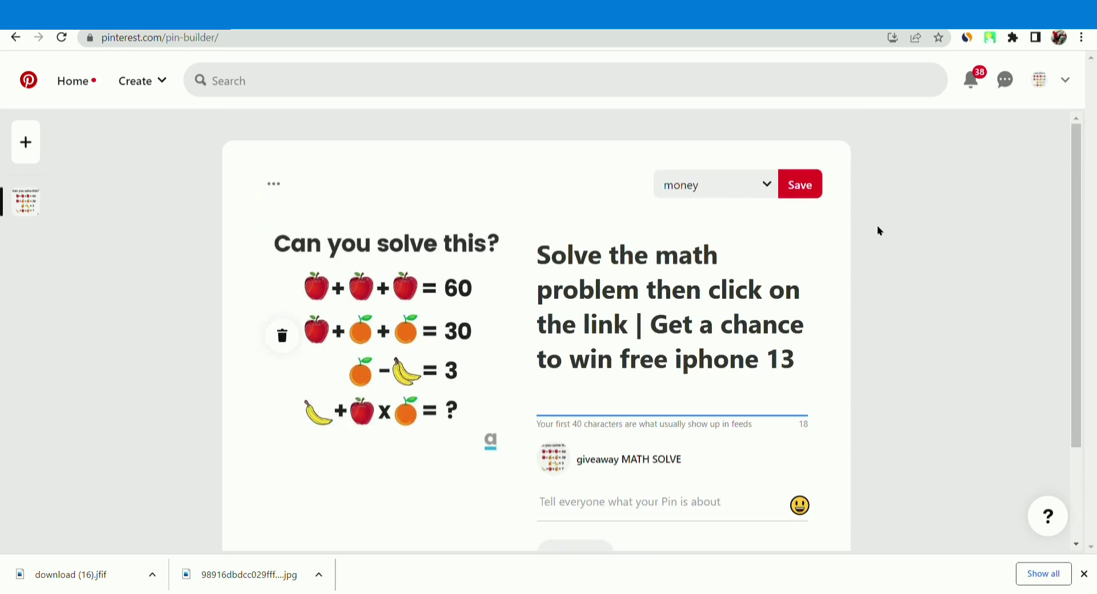
Search the Pin's board list for "iphone" and try to save the Pin to the money board.
left_click(767, 189)
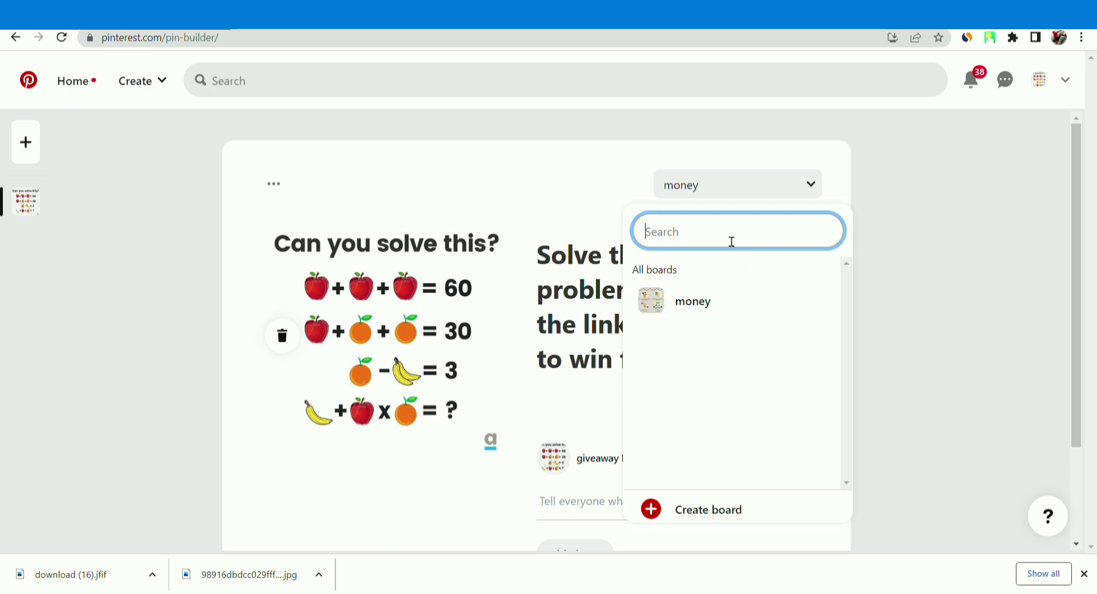
type("iphone")
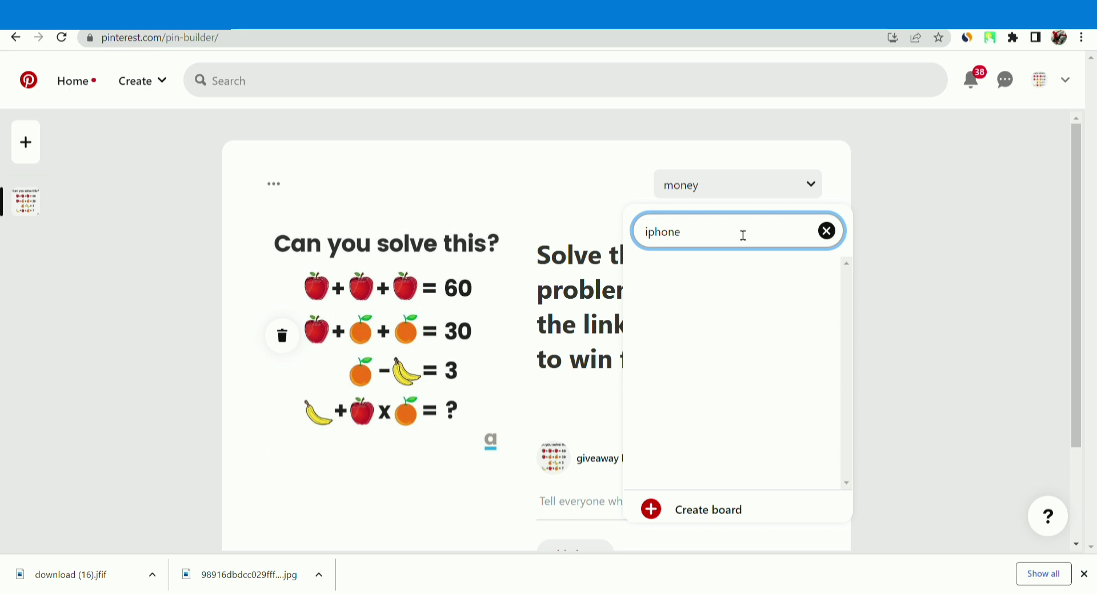
left_click_drag(683, 235, 574, 181)
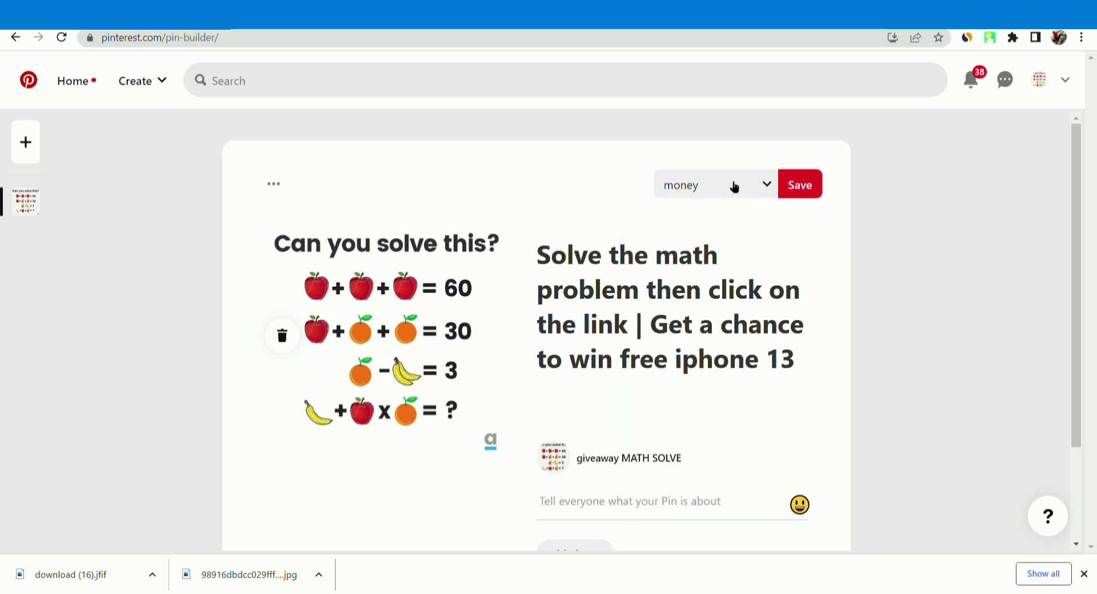
left_click(807, 184)
scroll(806, 184, "down", 2)
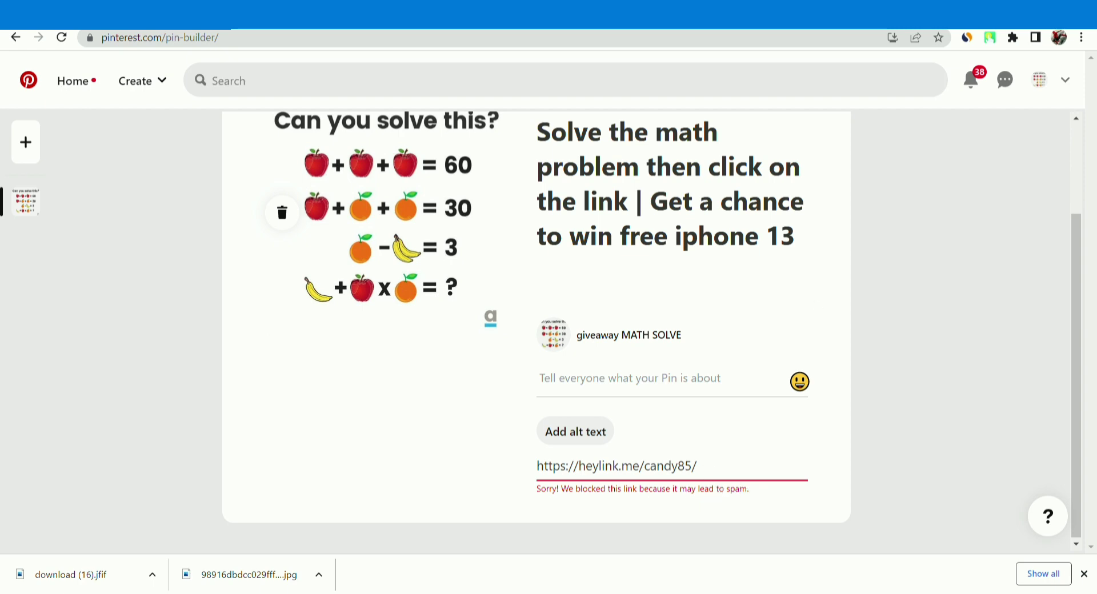
Search the web for Google Sites in a new browser tab and start a blank site there.
left_click(646, 20)
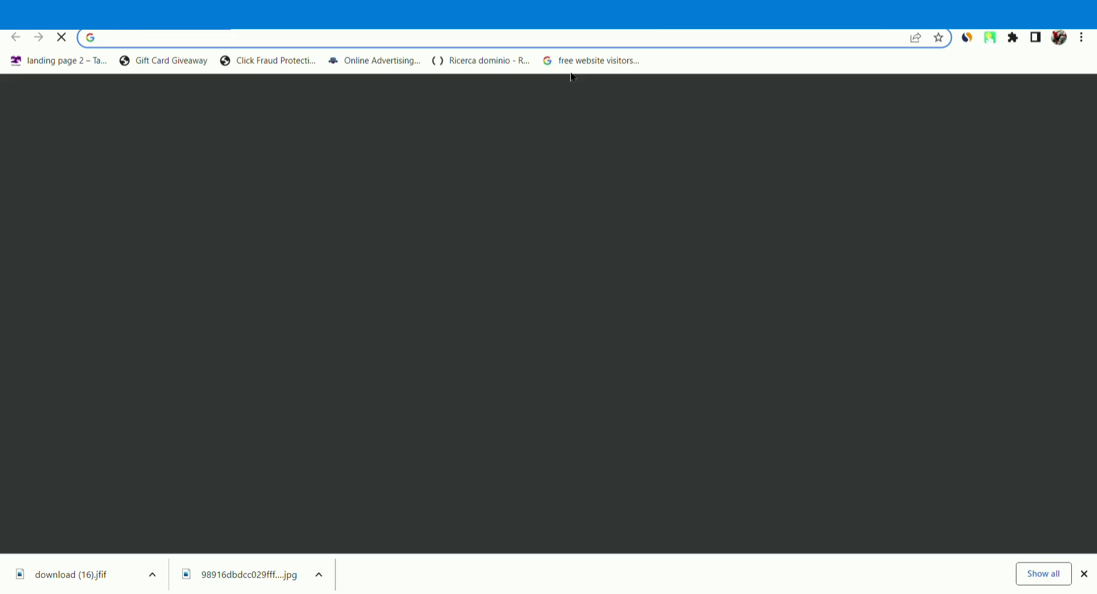
type("g")
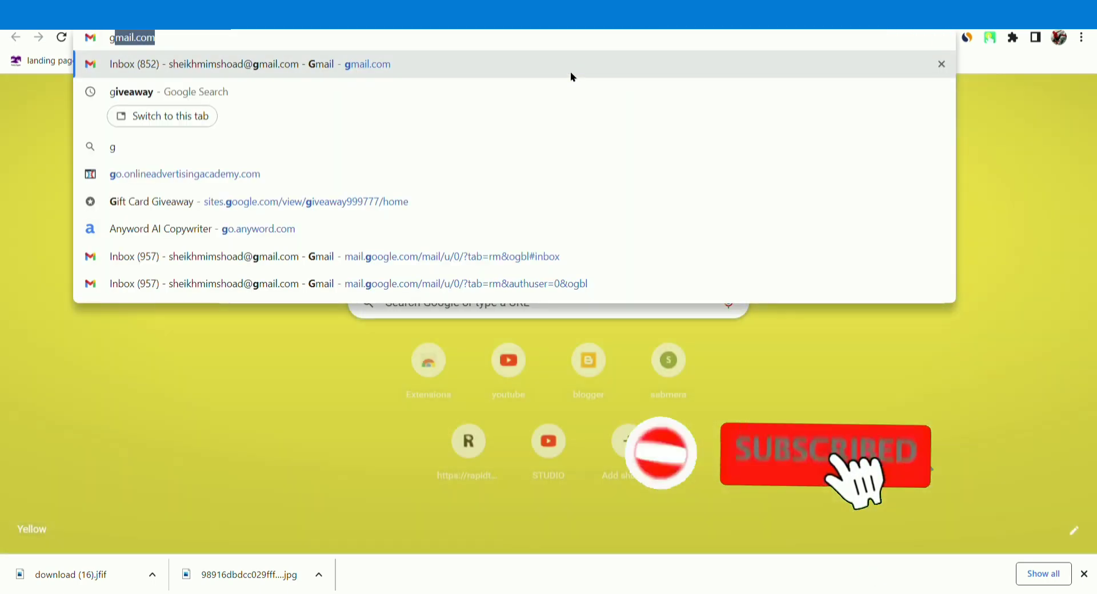
type("ooogle")
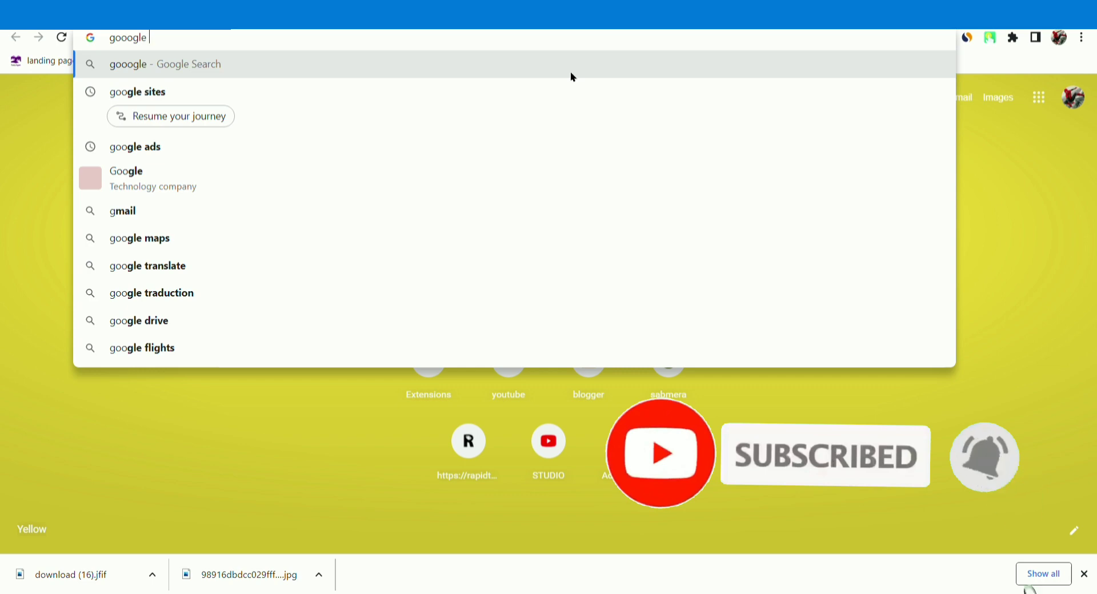
type(" sites")
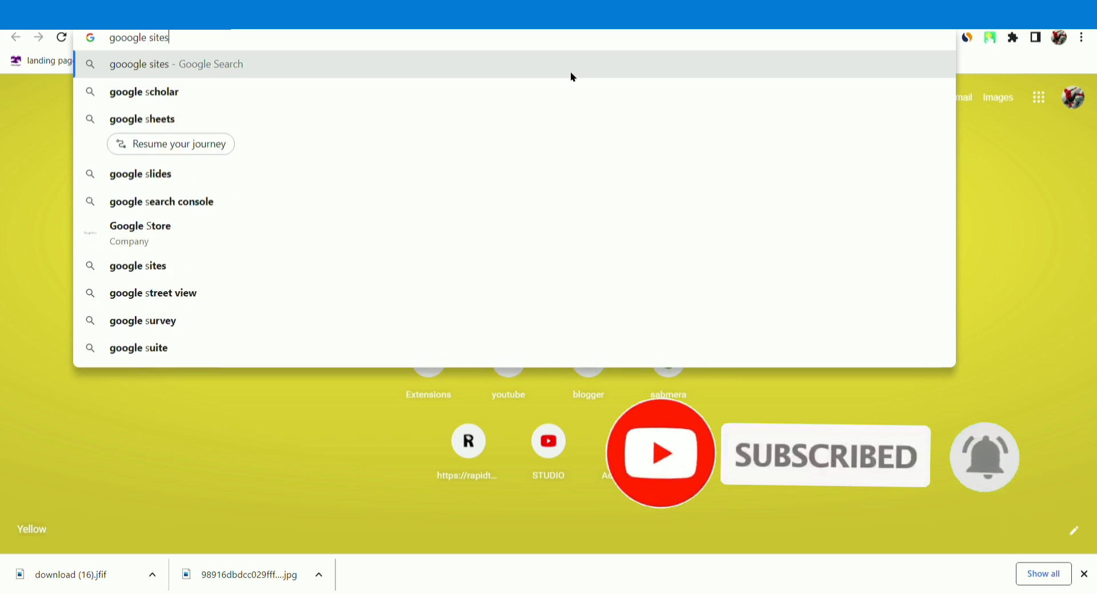
key("Return")
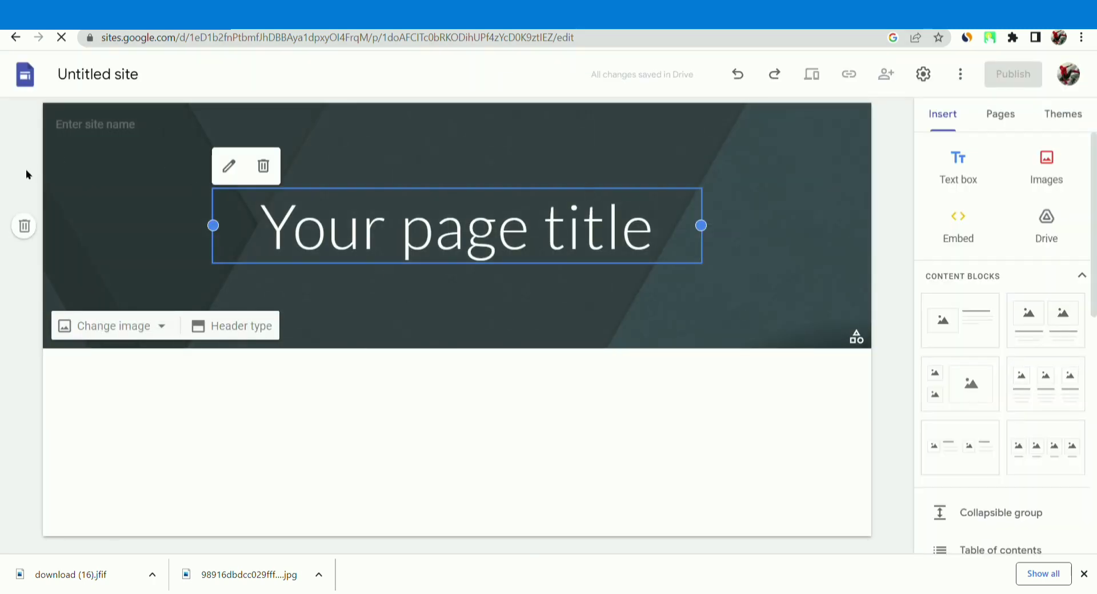
Remove the page title header section and set the site name to "iphone 13 free".
left_click(24, 228)
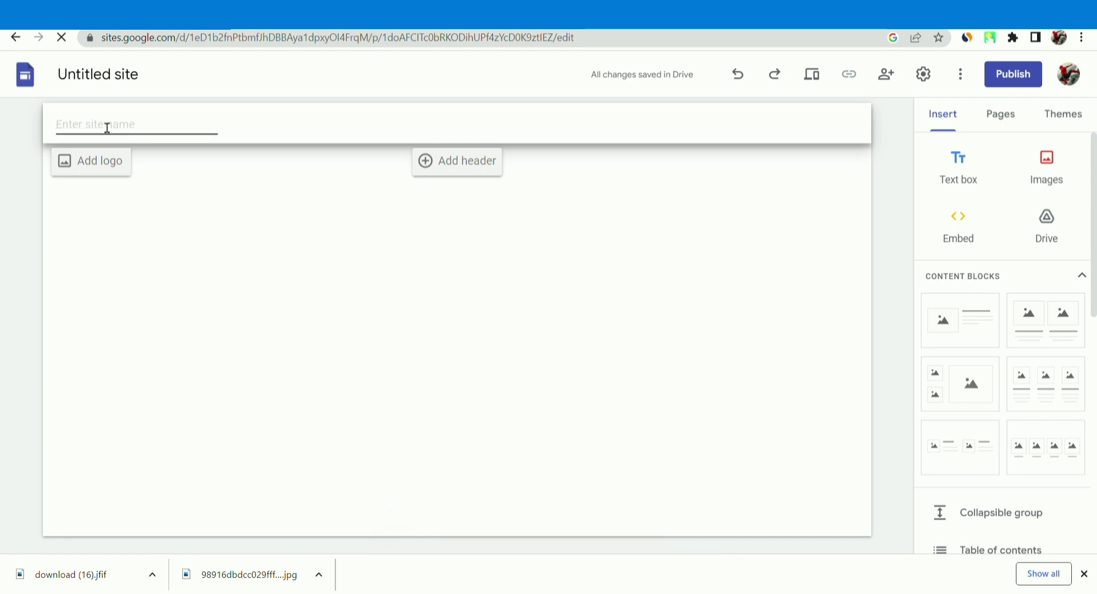
type("iphone 13")
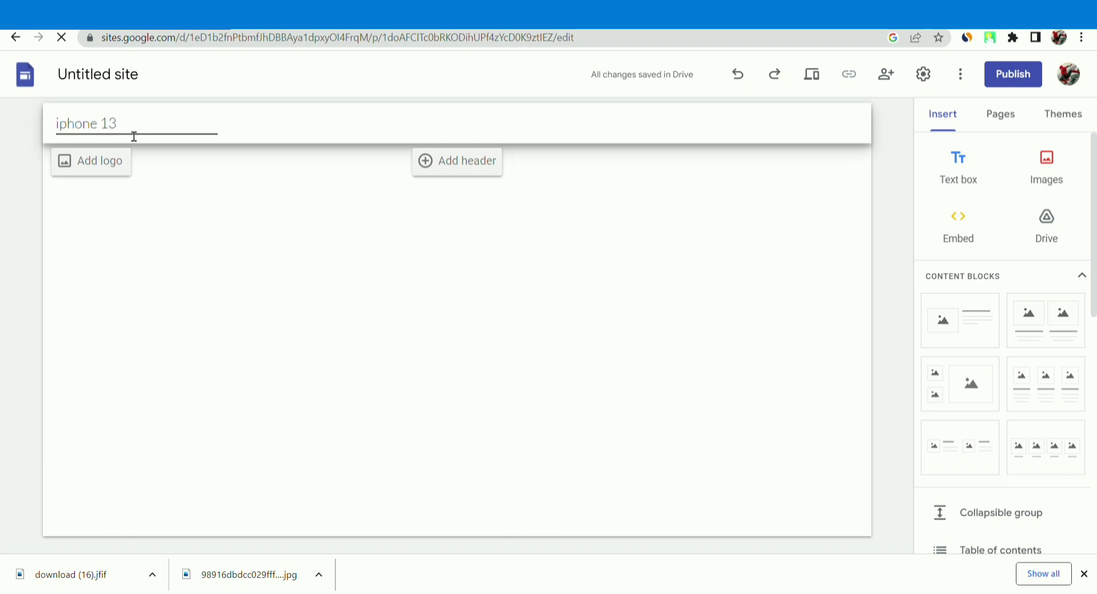
key("ctrl+a")
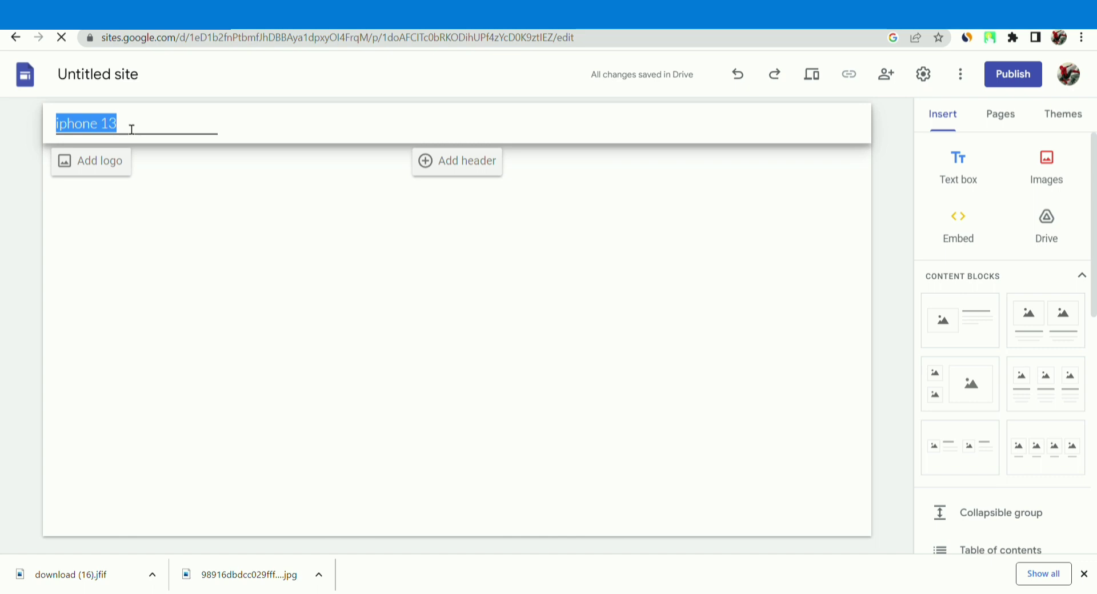
left_click(145, 129)
type("free")
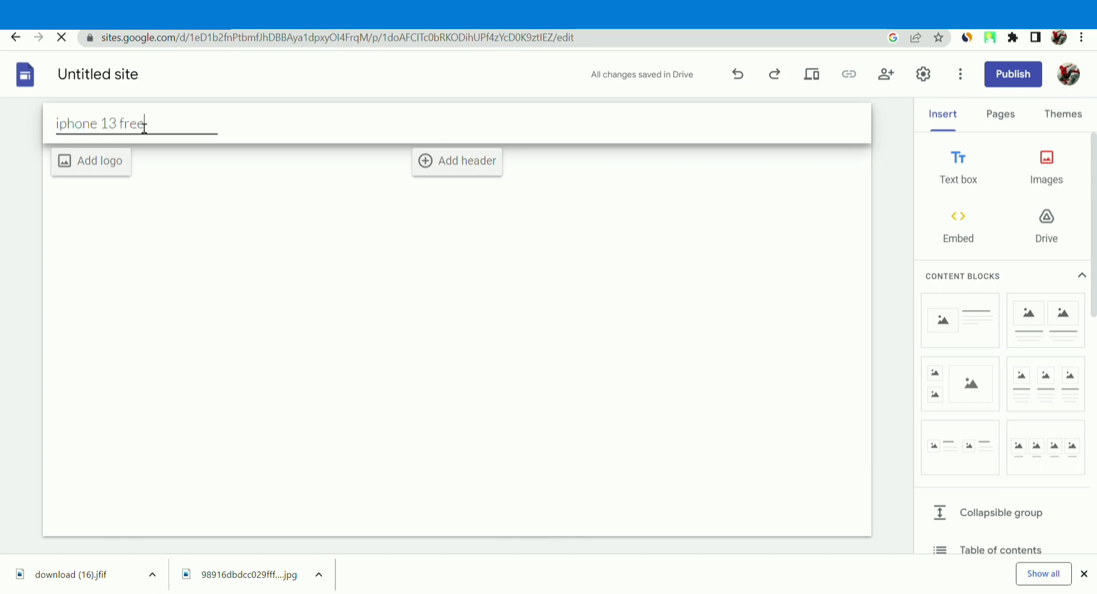
Copy the site name "iphone 13 free" and use it as the site document's title.
key("ctrl+a")
key("ctrl+c")
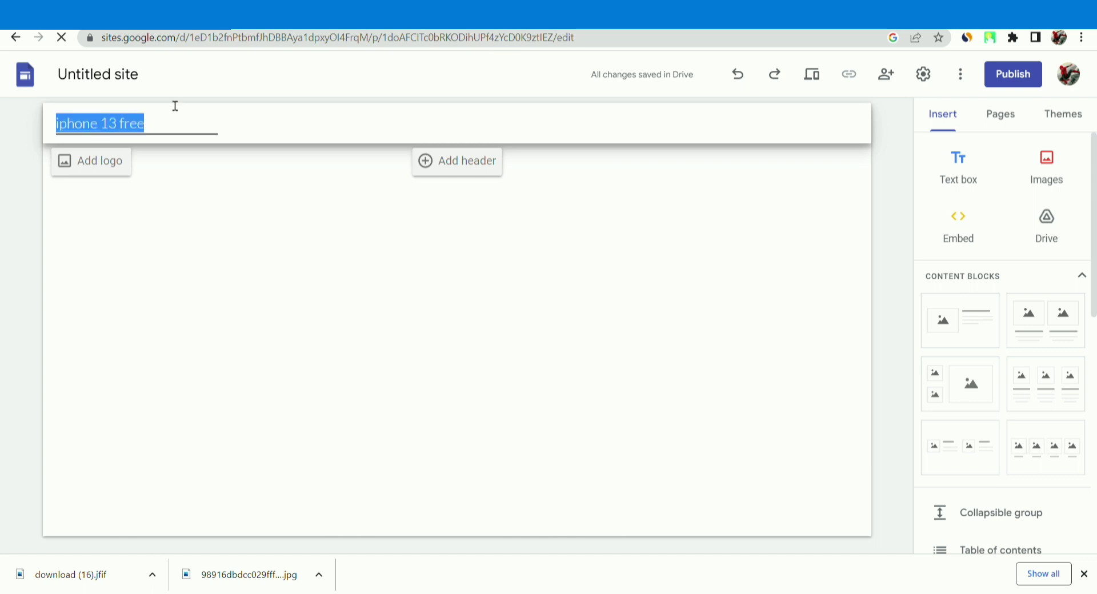
left_click(146, 78)
key("ctrl+v")
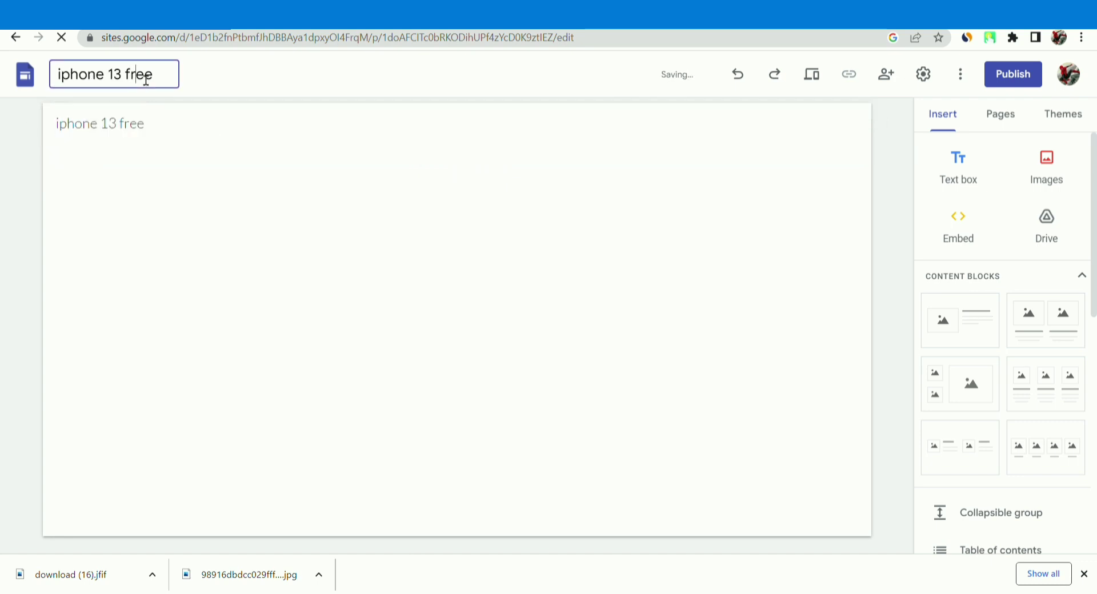
left_click(199, 153)
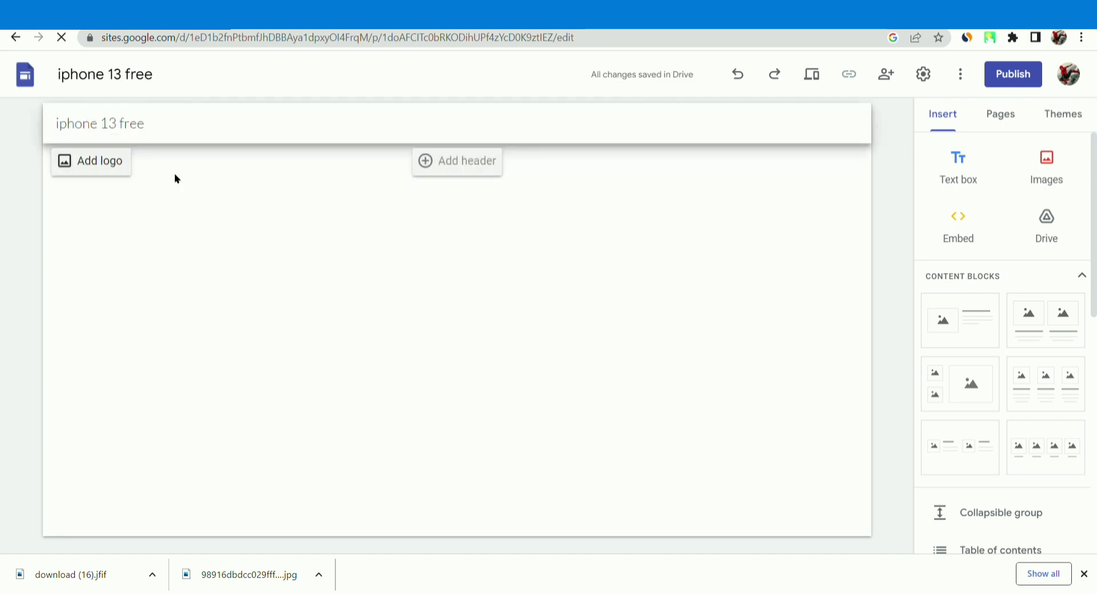
Add the rainbow-striped Apple logo from a Google Images search for "apple logo" as the site's logo.
left_click(88, 172)
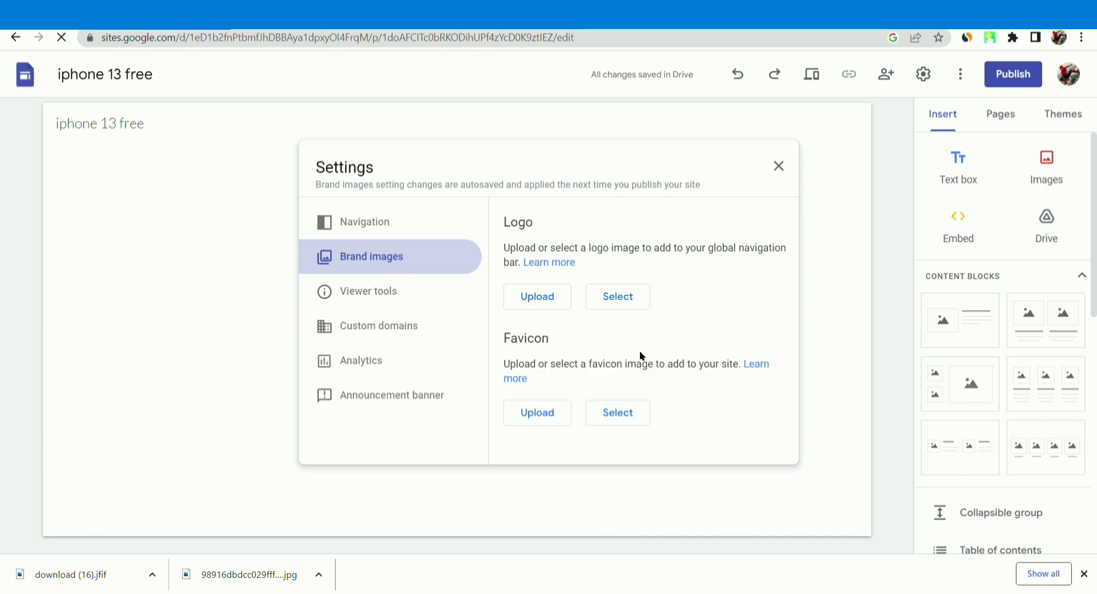
left_click(613, 298)
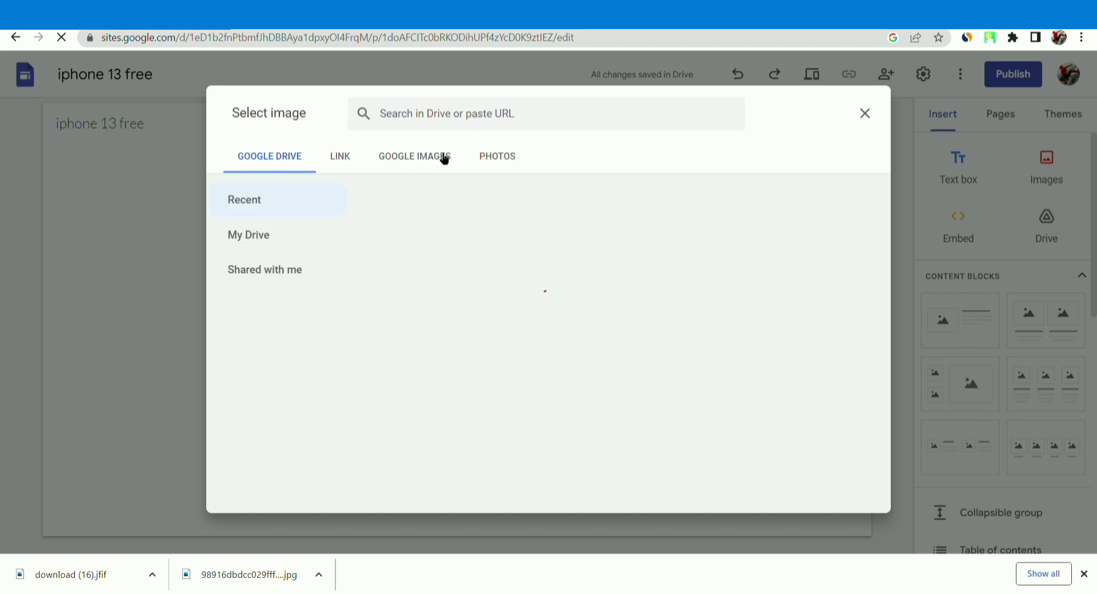
left_click(443, 156)
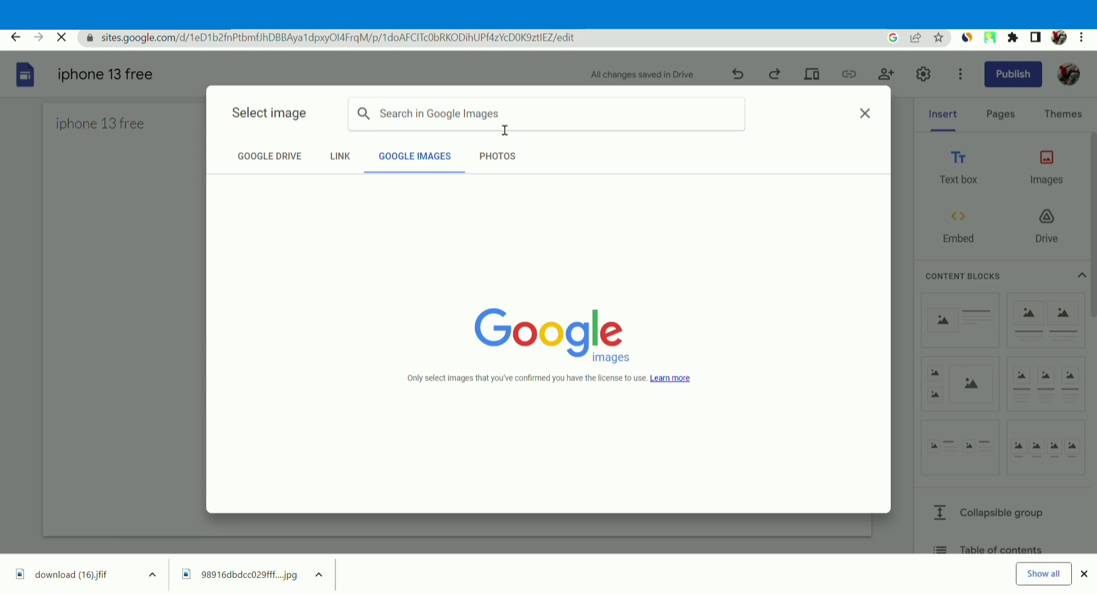
type("apple logo")
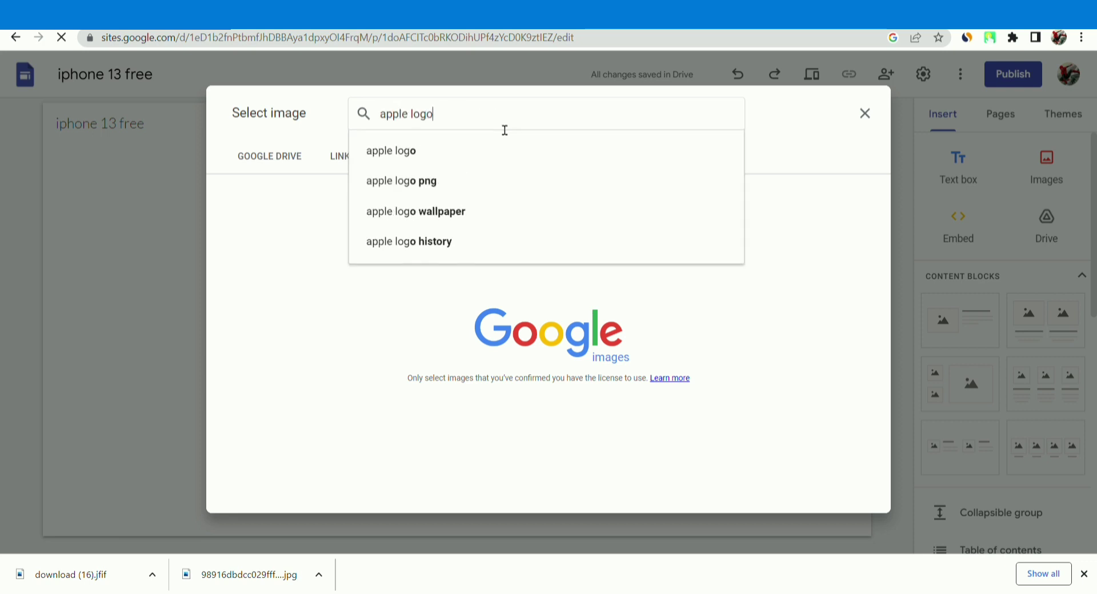
key("Return")
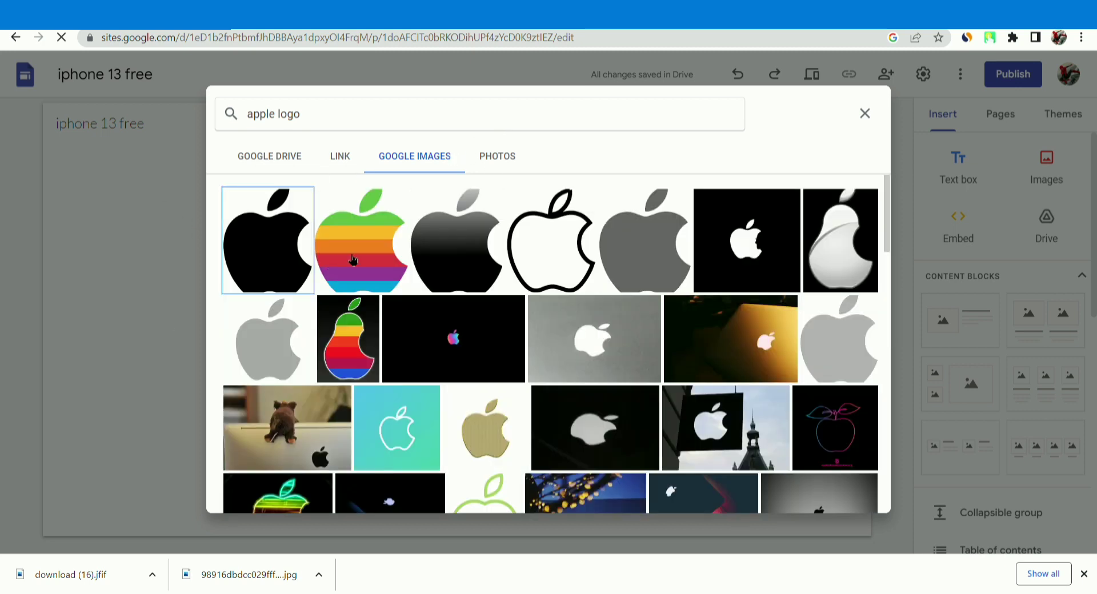
left_click(353, 260)
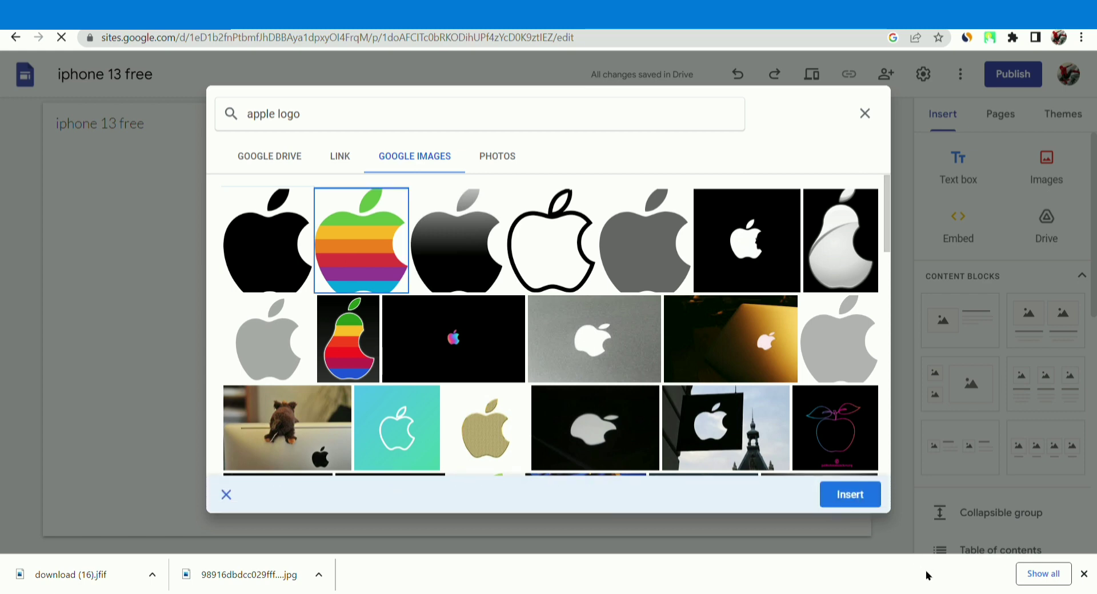
left_click(850, 495)
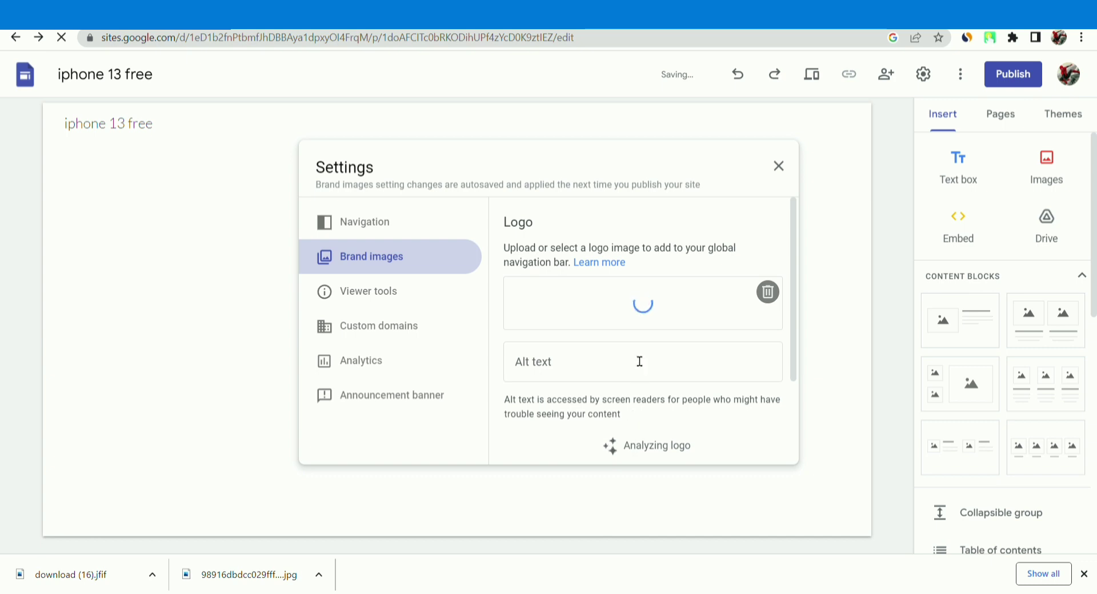
Set the site's favicon to the rainbow-striped Apple logo from a Google Images search for "appple logo".
scroll(604, 360, "down", 3)
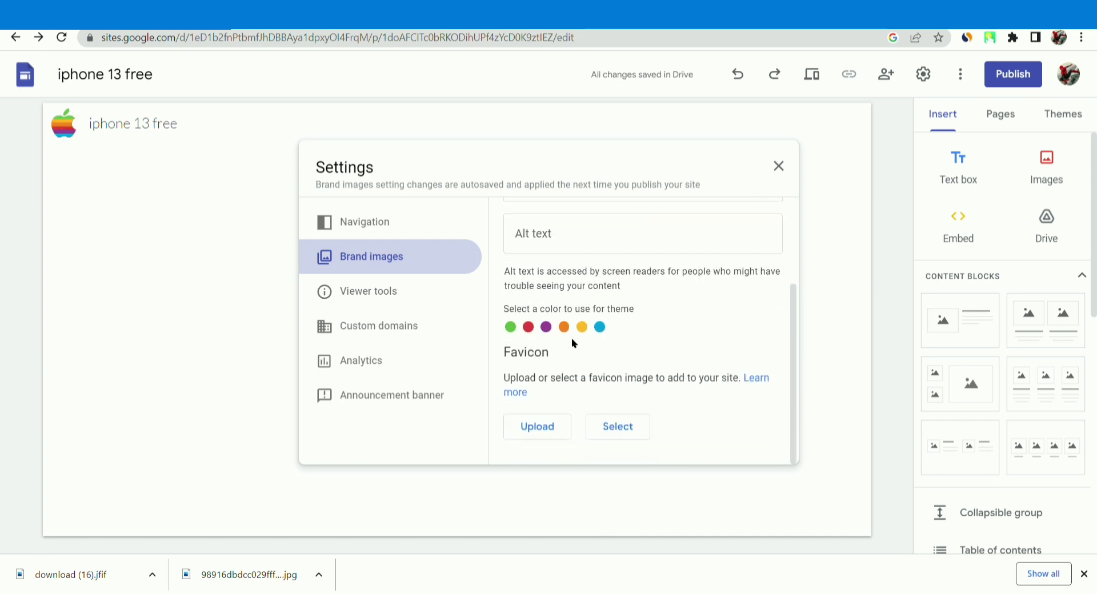
left_click(623, 429)
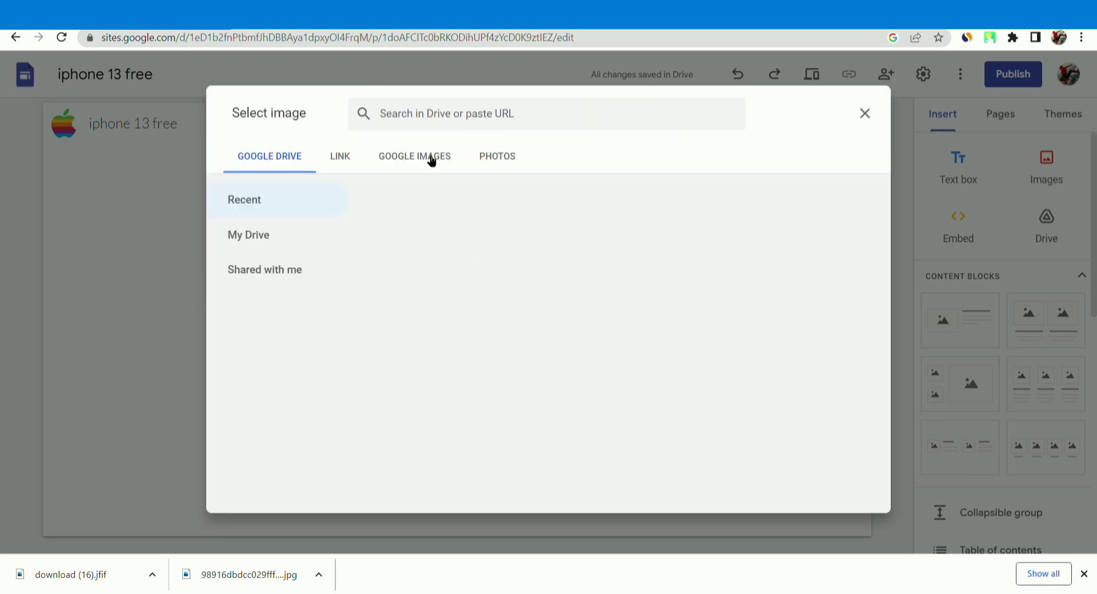
left_click(432, 160)
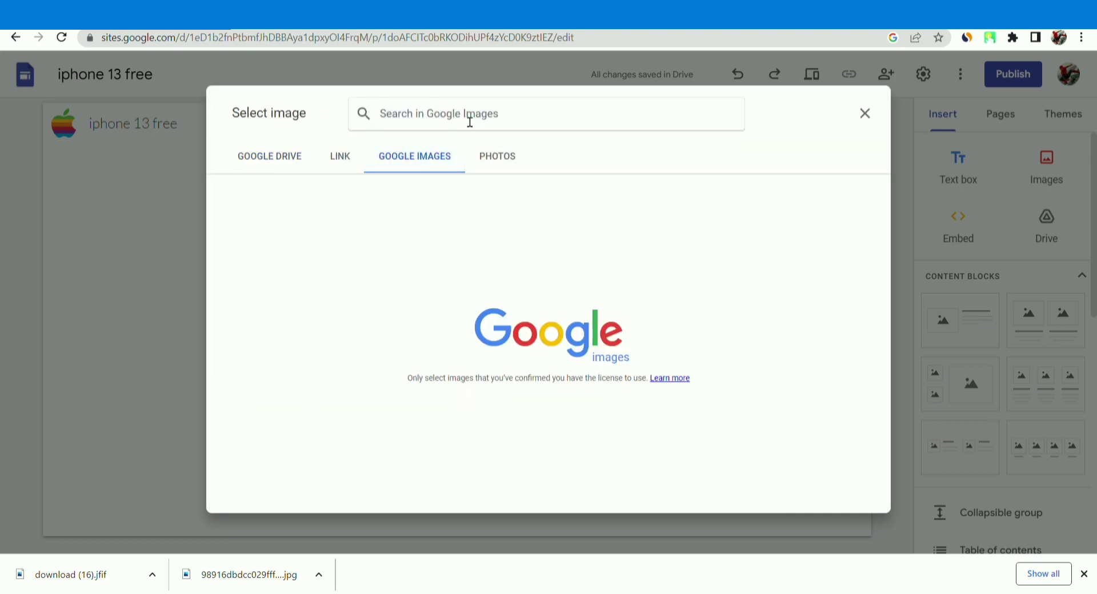
type("appple")
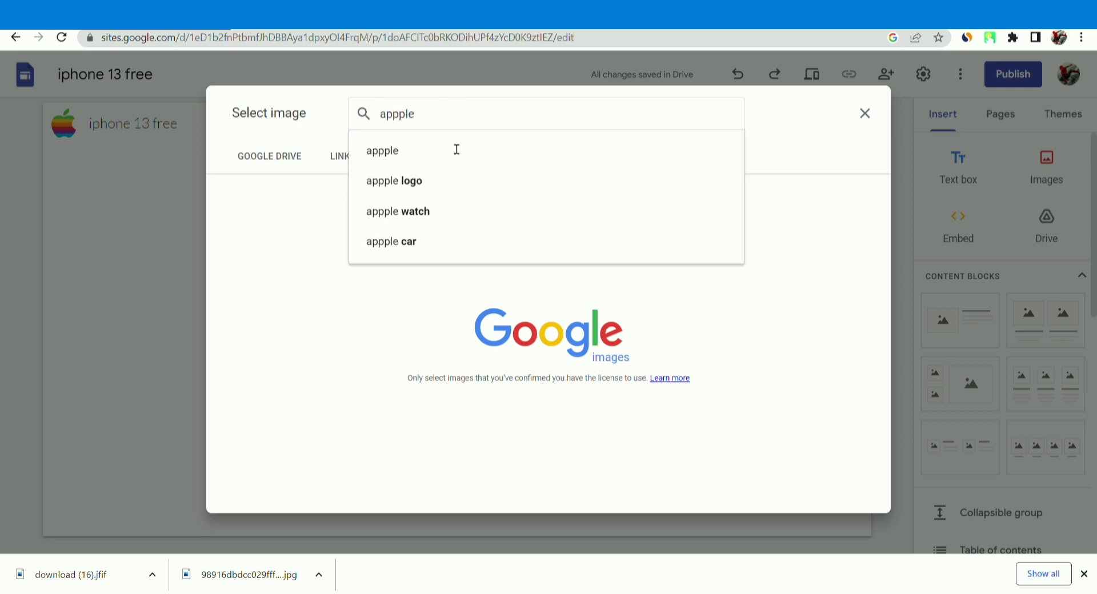
left_click(426, 186)
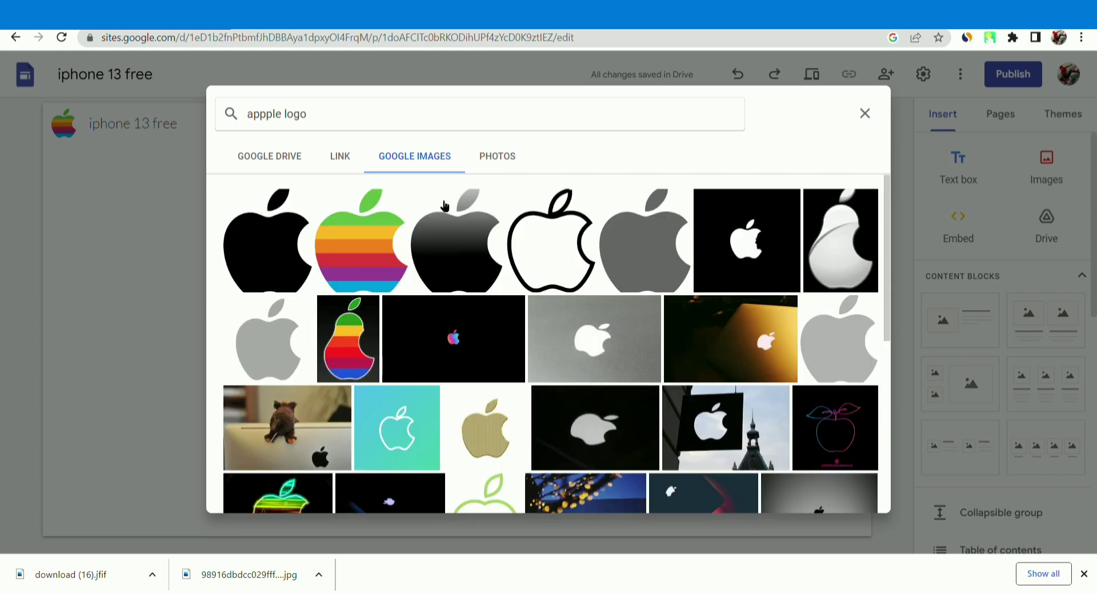
double_click(358, 260)
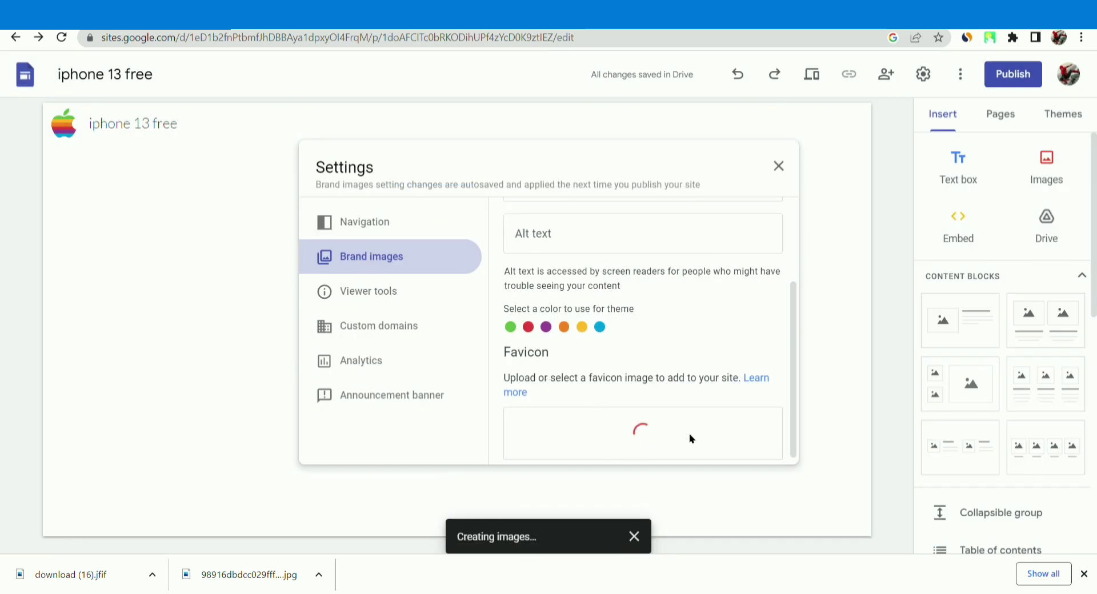
scroll(690, 392, "down", 1)
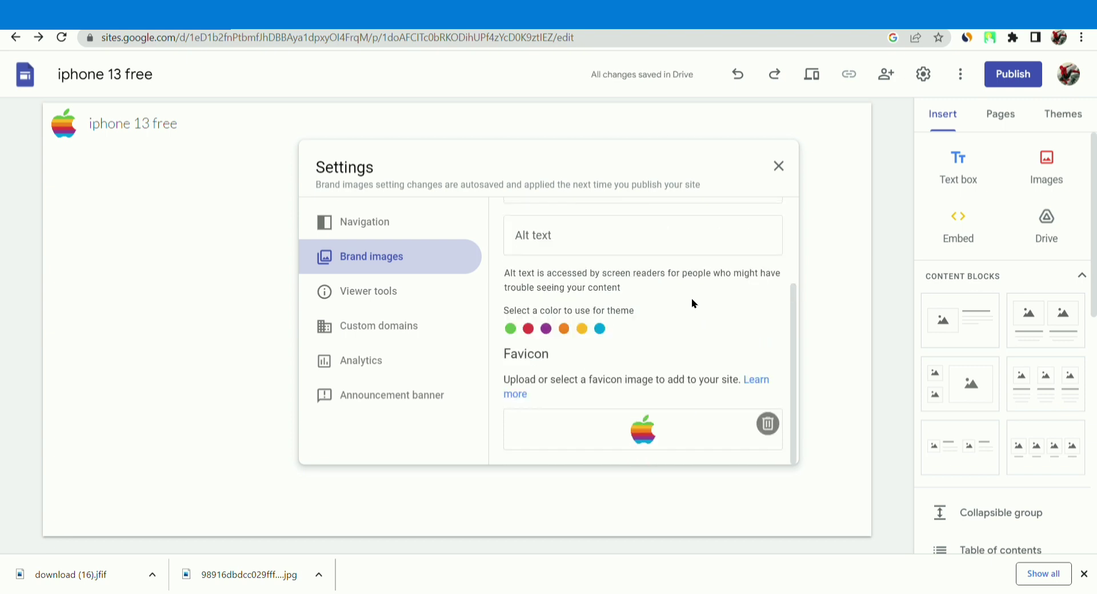
Enter "apple" as the logo's alt text and close the site settings.
scroll(691, 303, "up", 2)
left_click(616, 381)
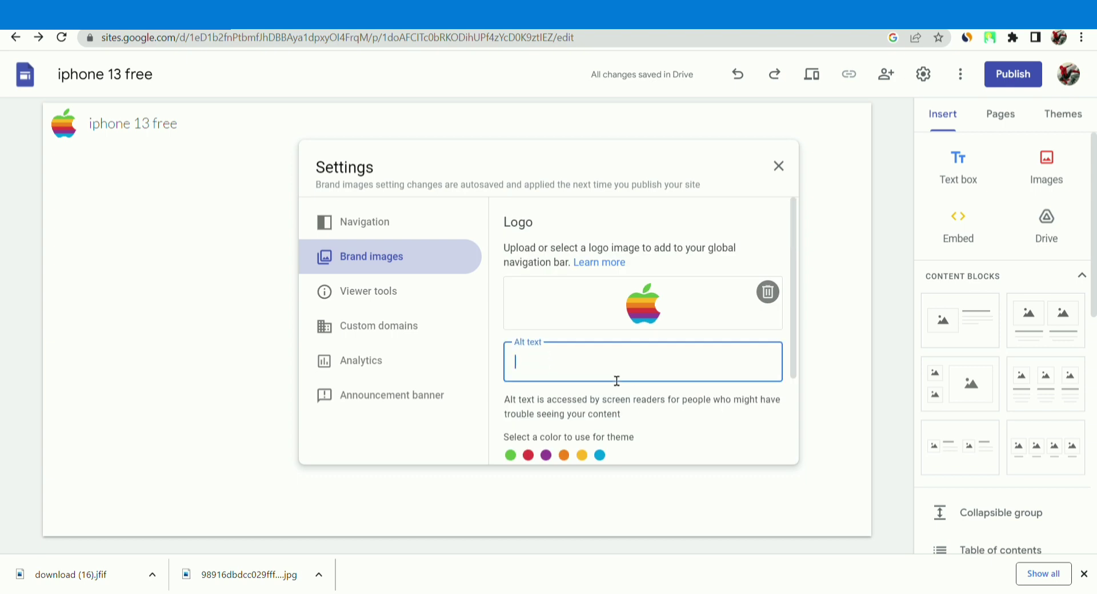
scroll(612, 359, "down", 2)
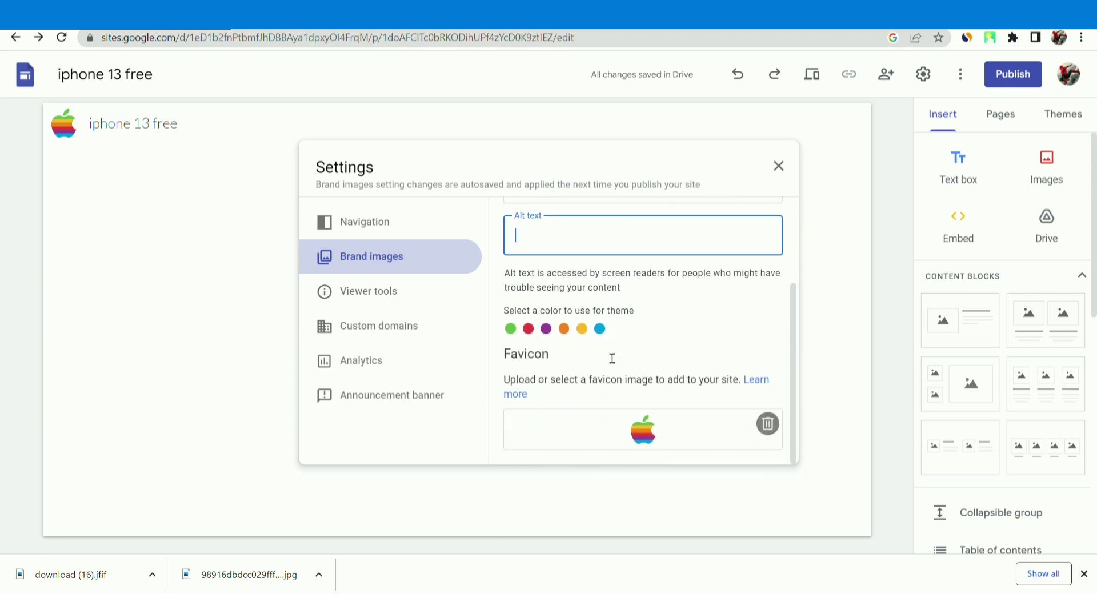
scroll(611, 358, "up", 2)
type("a")
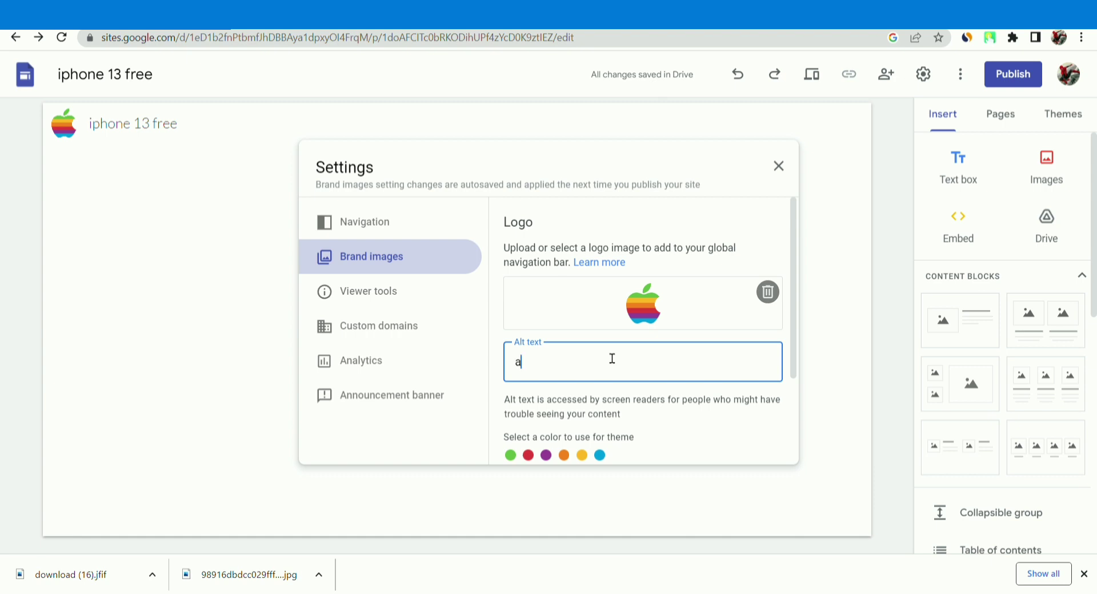
type("pple")
scroll(584, 307, "down", 2)
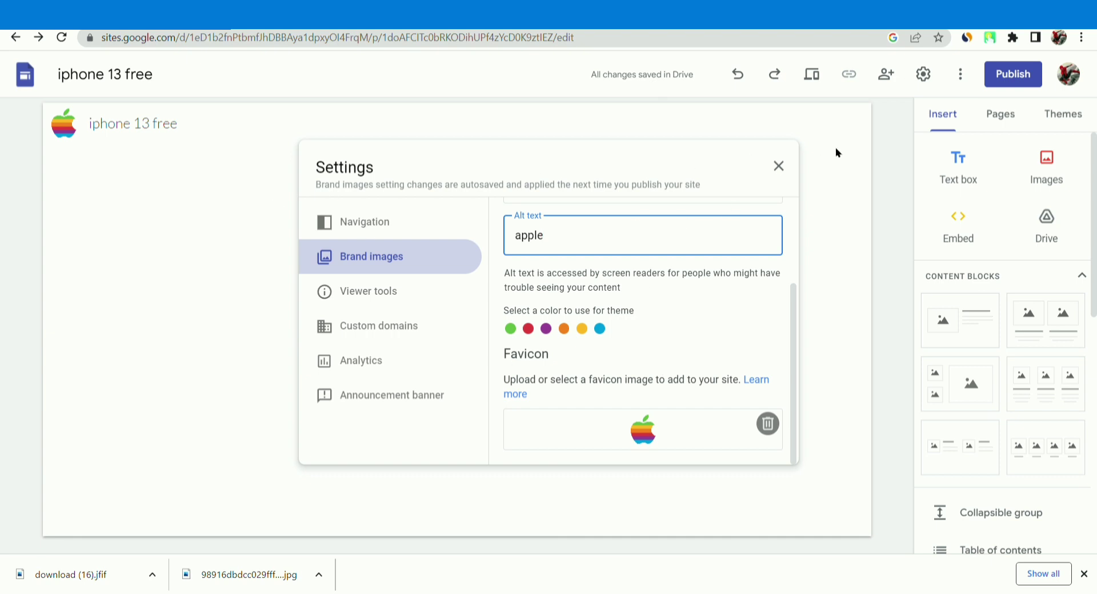
left_click(781, 165)
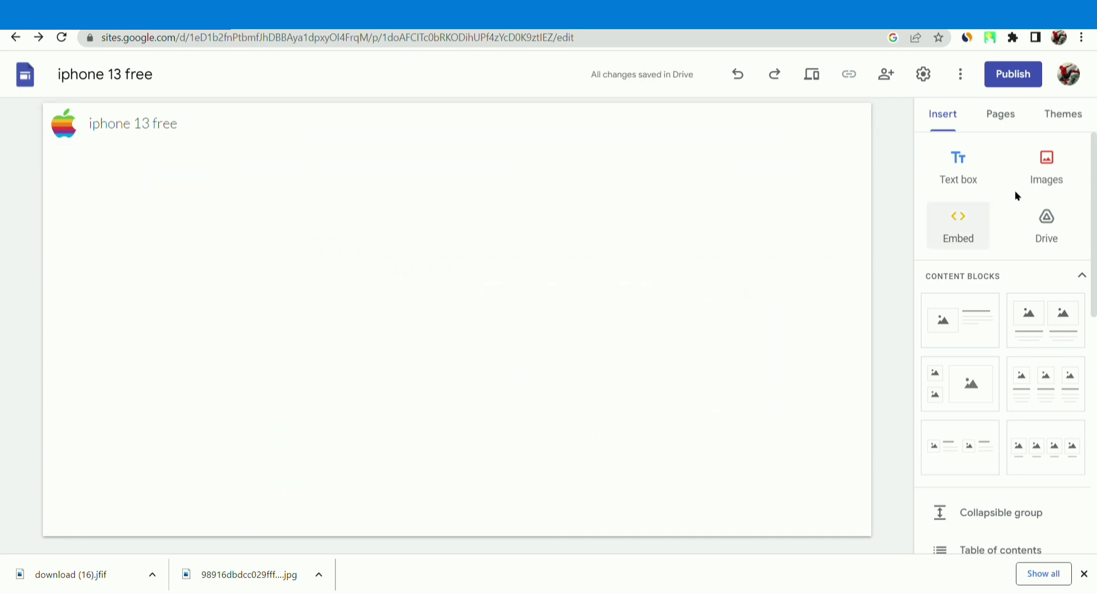
Insert a text box on the page, apply the Title style and start it with "if your answer is".
left_click(976, 172)
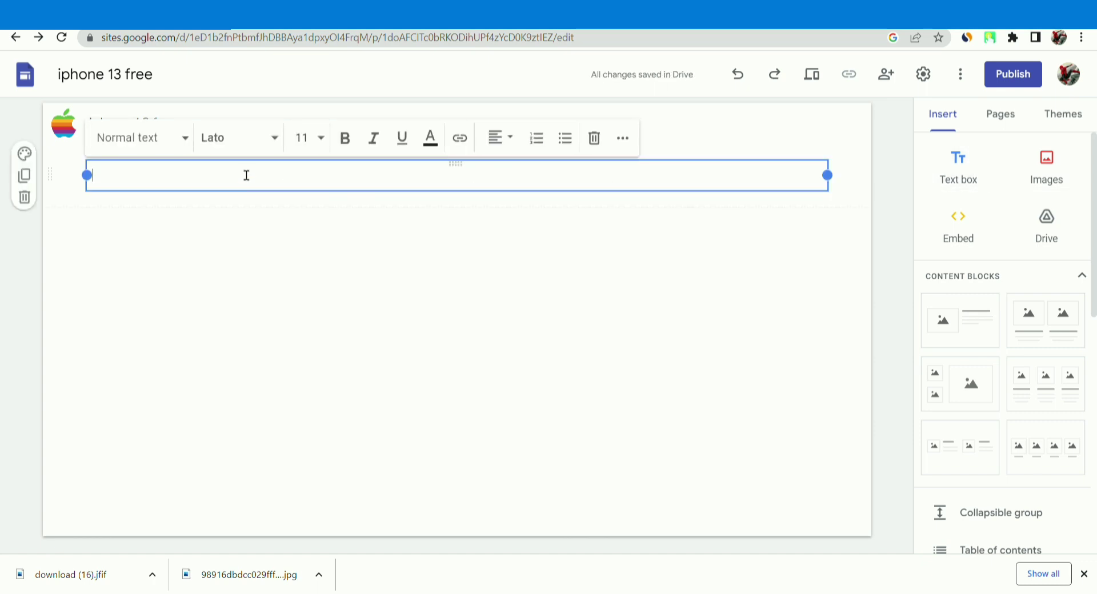
left_click(184, 140)
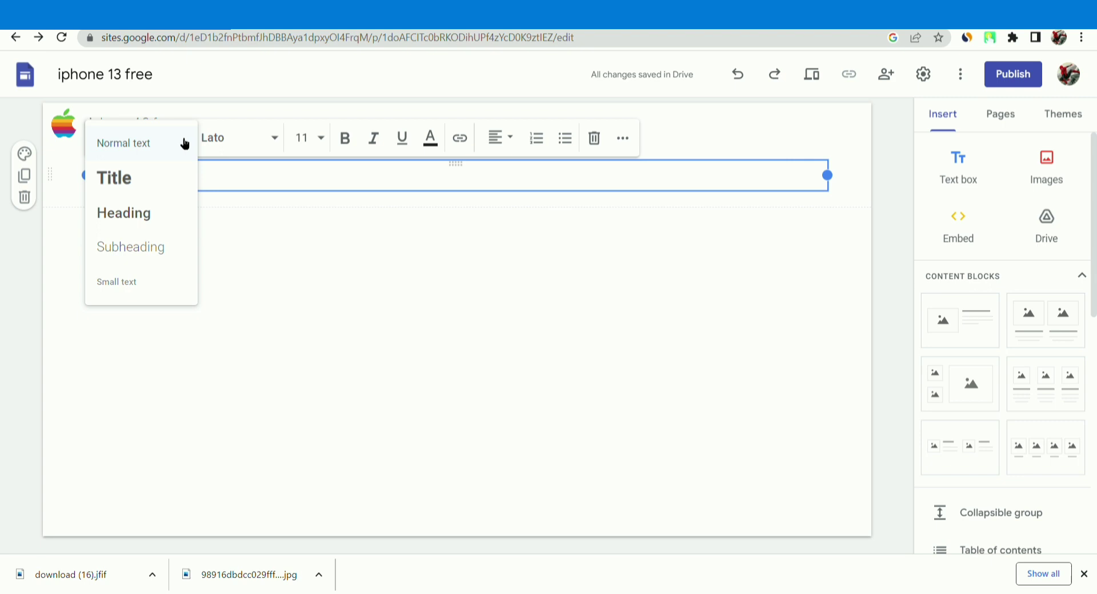
left_click(169, 175)
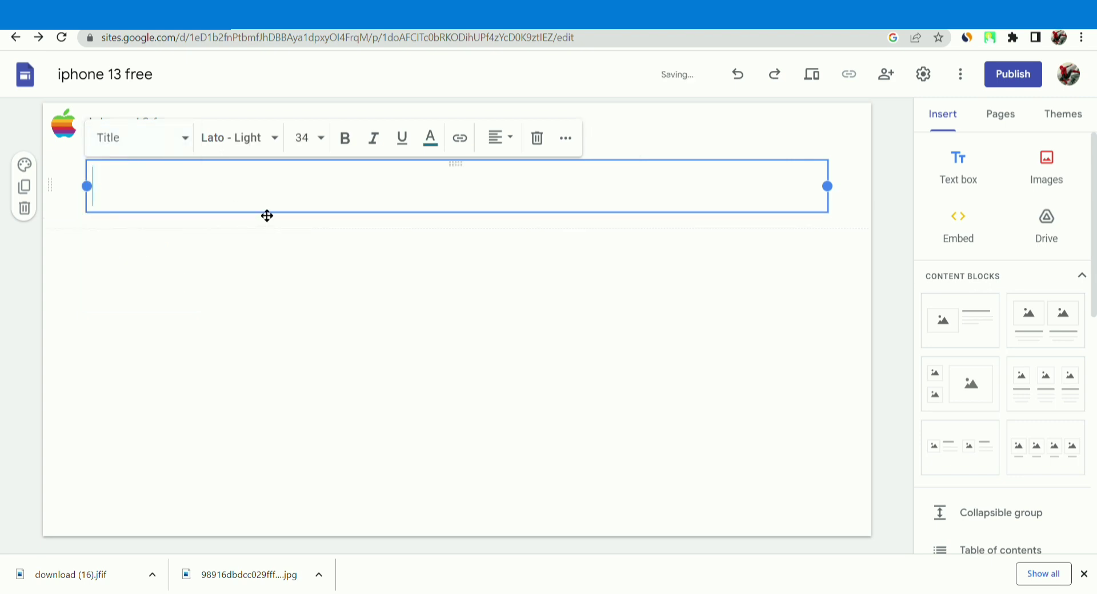
type("if you")
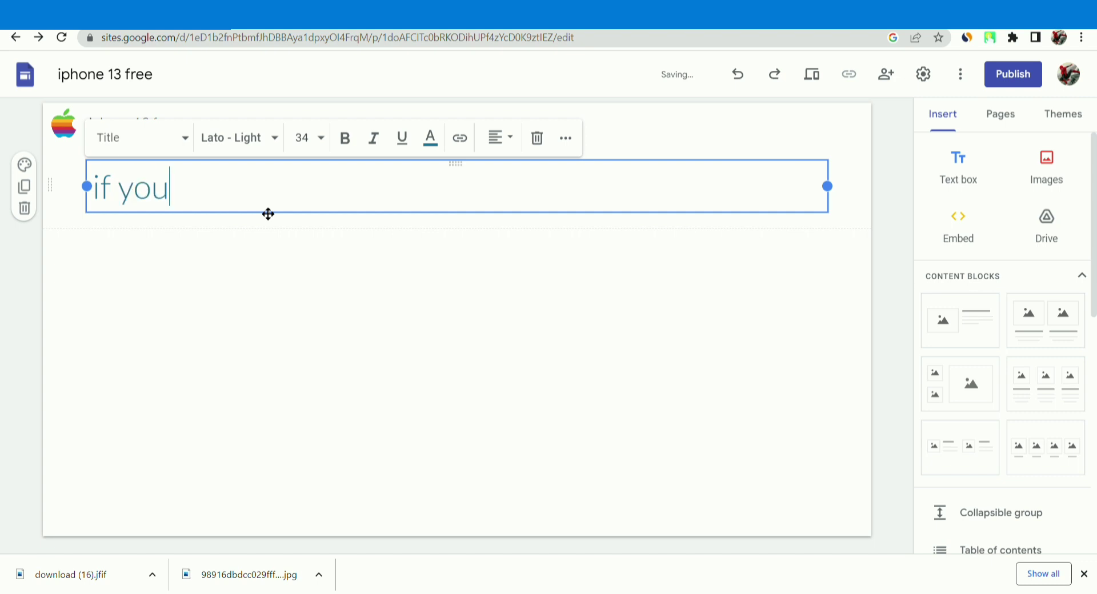
type("r answe")
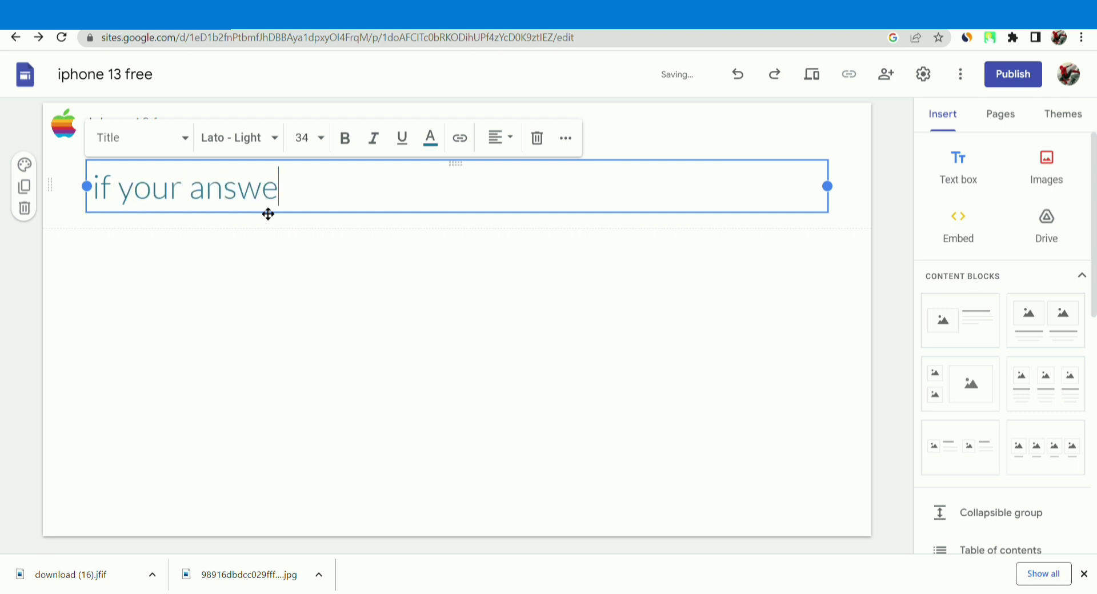
type("r is")
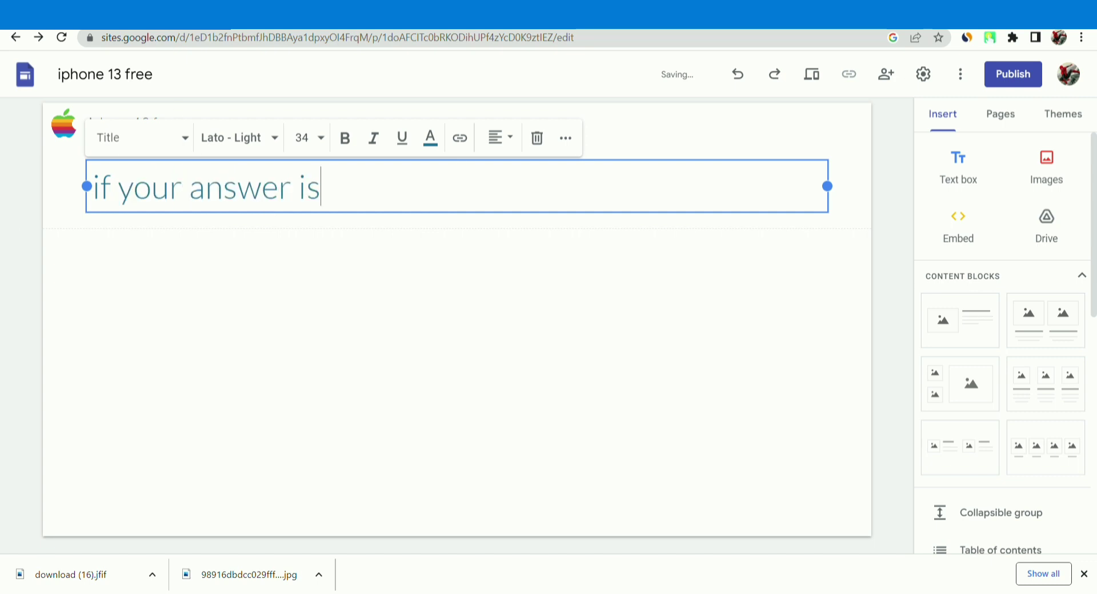
Check the fruit math puzzle on the Pinterest Pin, then complete the site's title line with "100 then click the link".
left_click(140, 16)
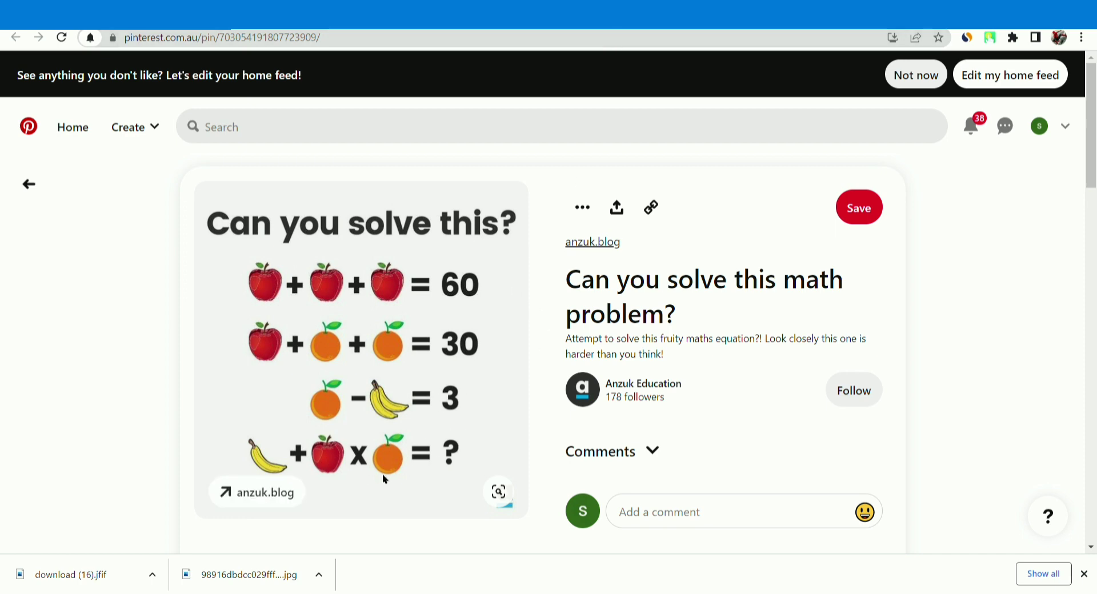
key("ctrl+shift+Tab")
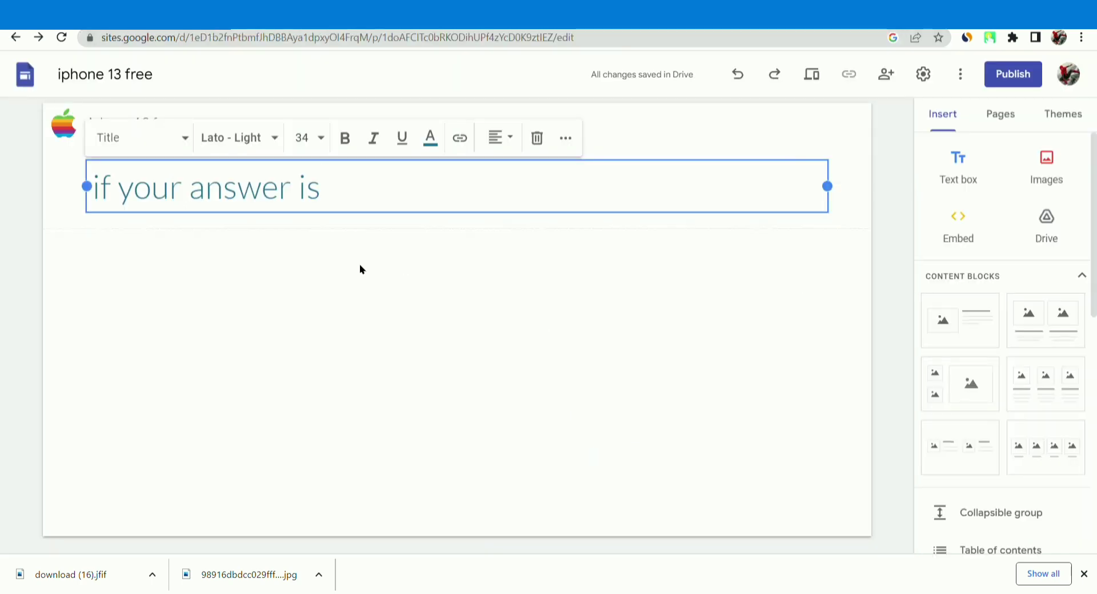
type("100")
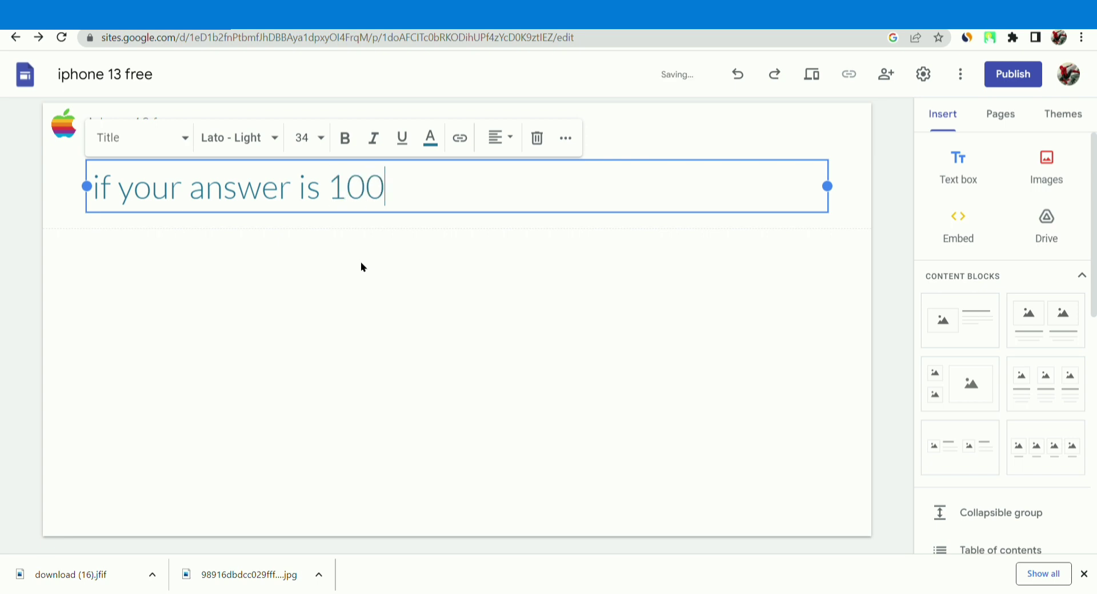
type(" then ")
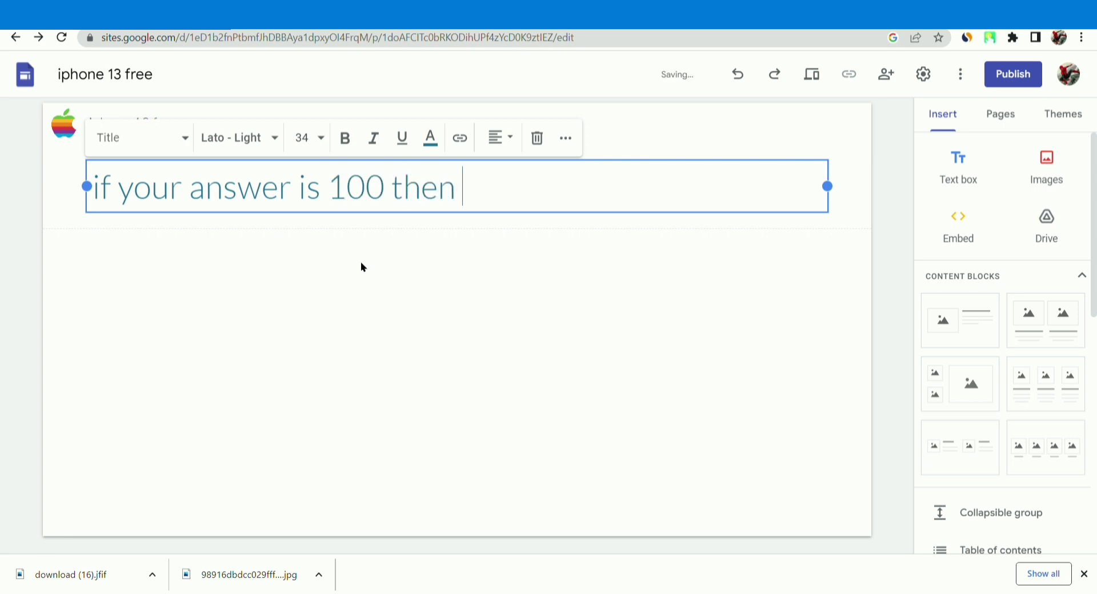
type("click the link")
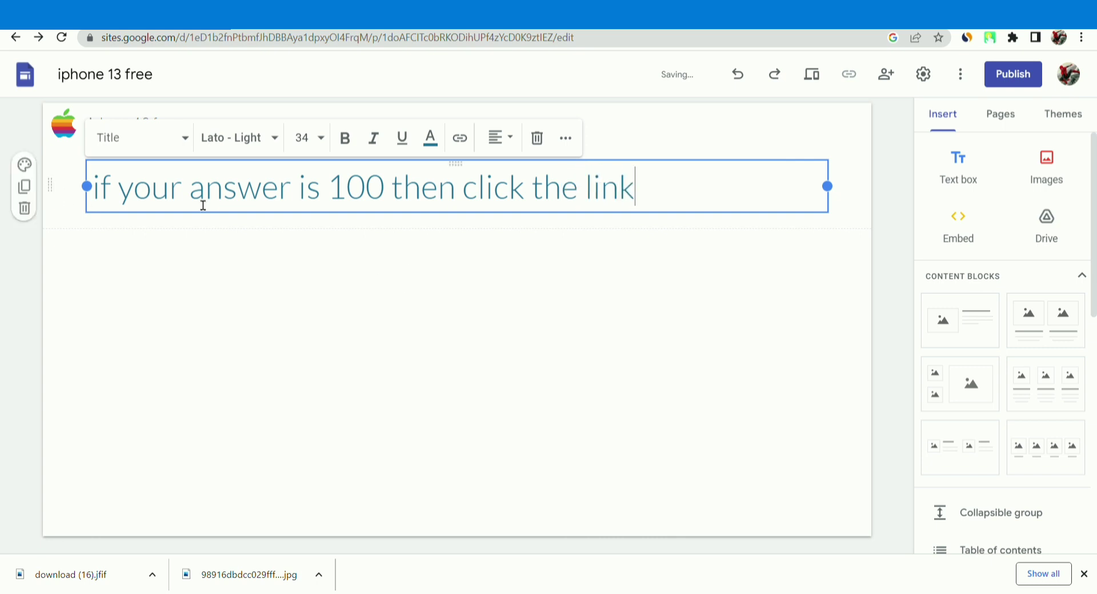
Make the whole title line "if your answer is 100 then click the link" bold and red.
triple_click(190, 194)
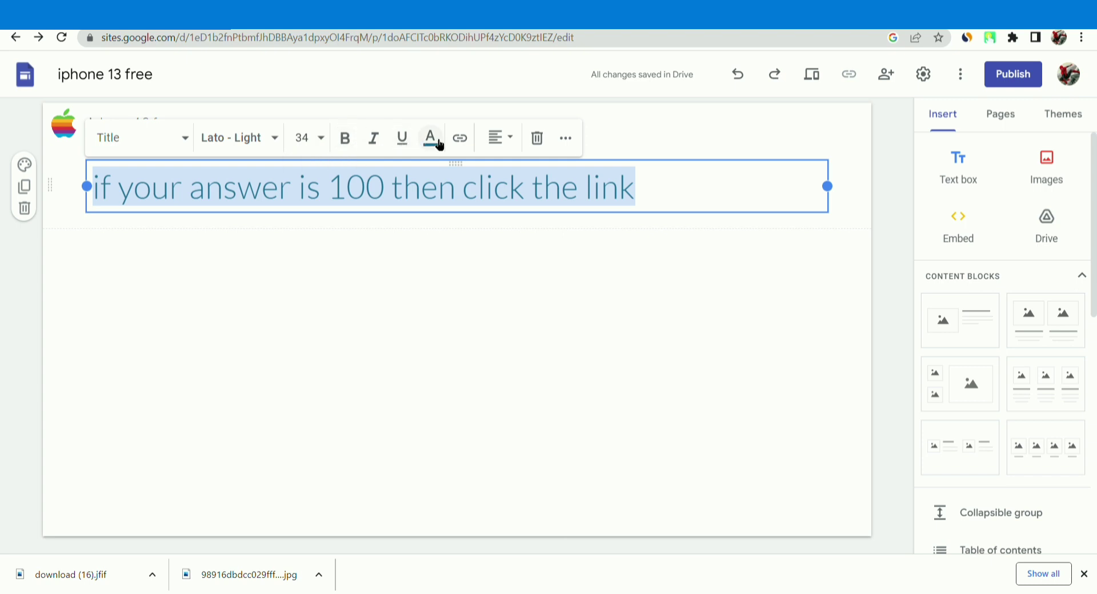
left_click(345, 141)
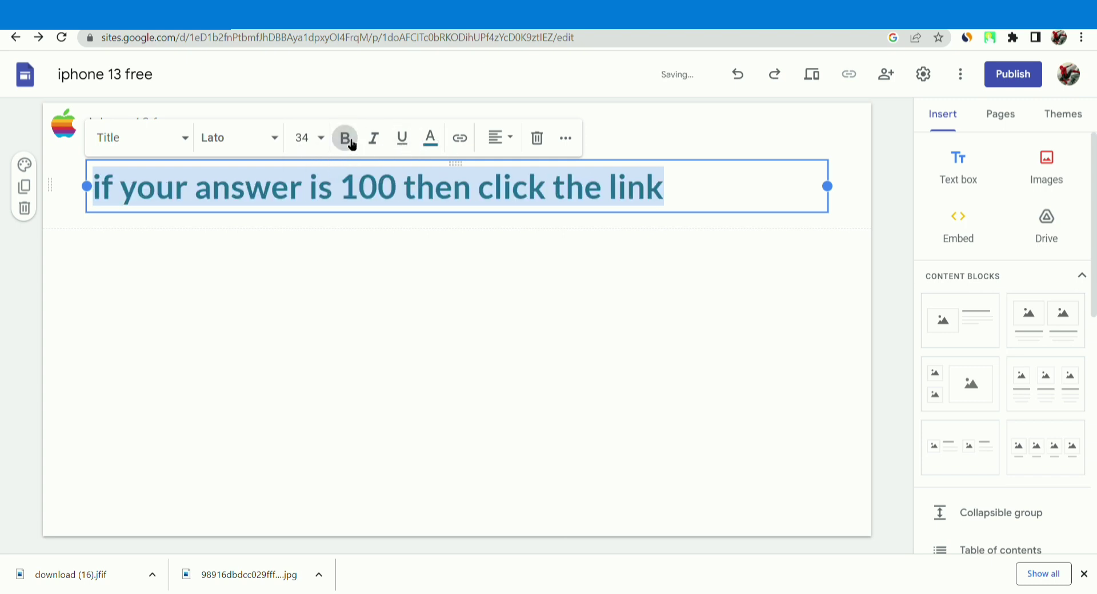
left_click(439, 148)
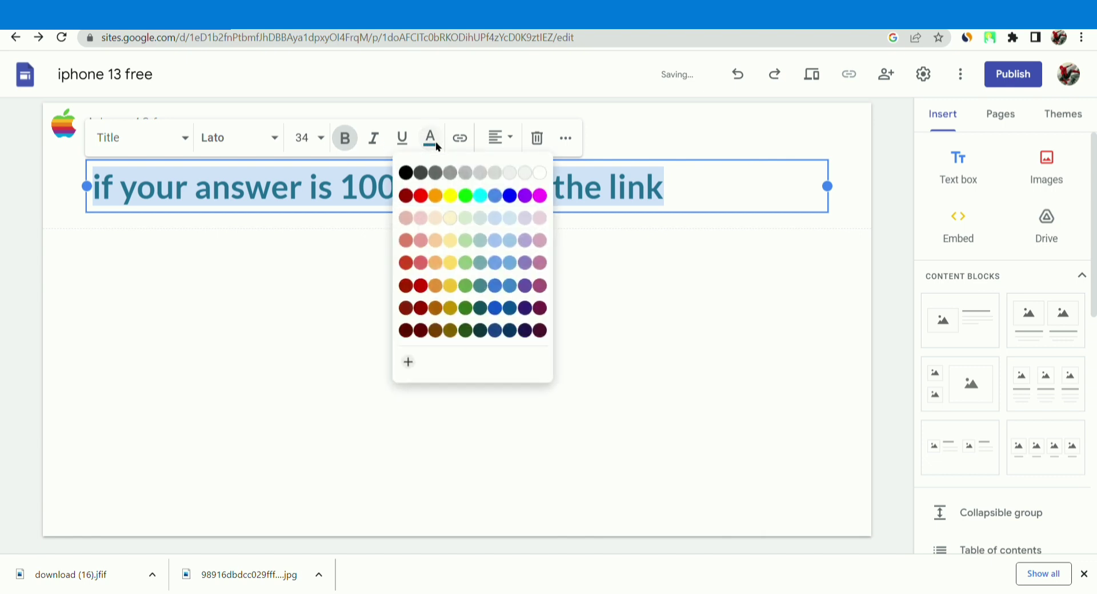
left_click(425, 202)
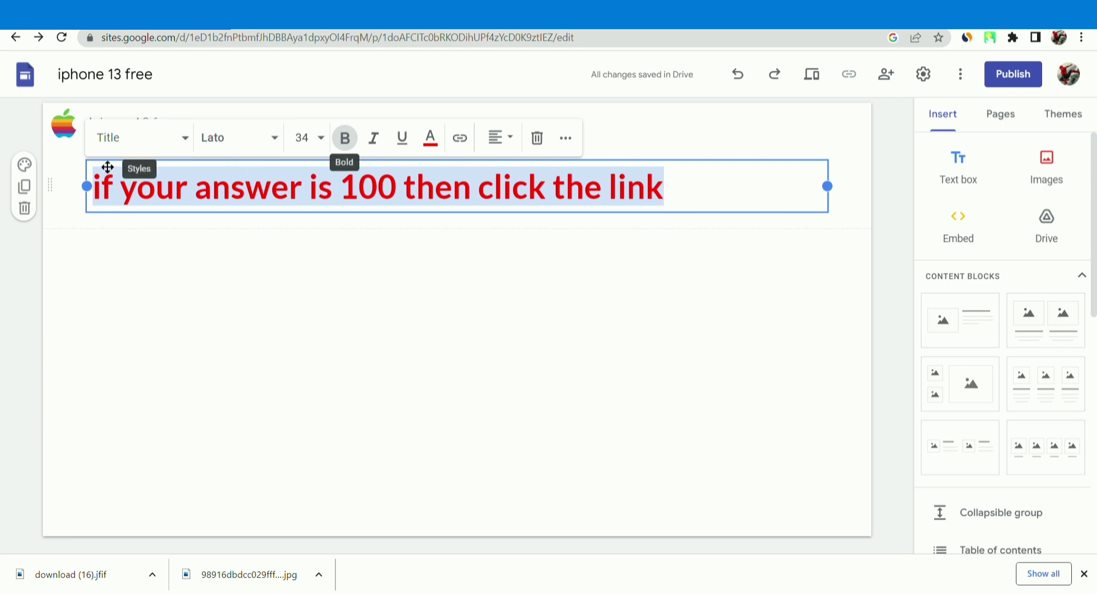
Try justified alignment on the title line, then centre it instead.
left_click(506, 141)
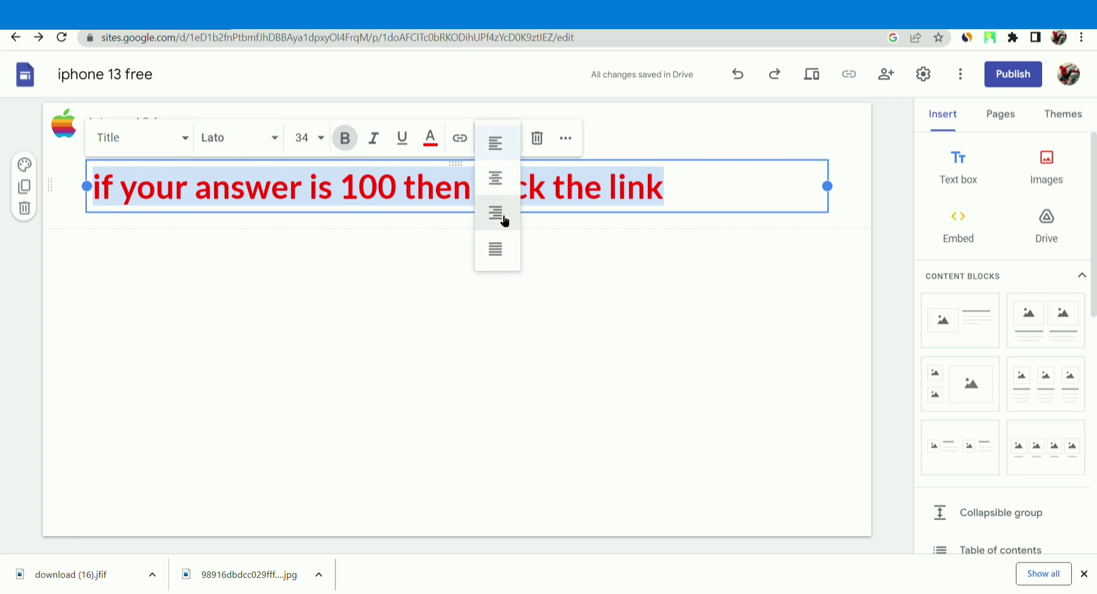
left_click(500, 248)
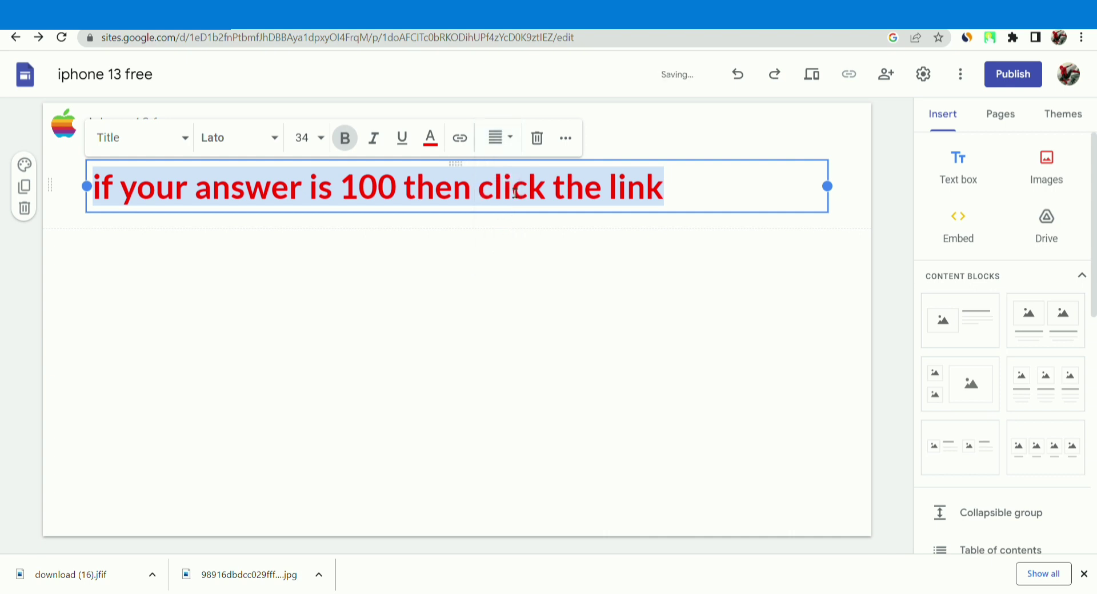
left_click(497, 139)
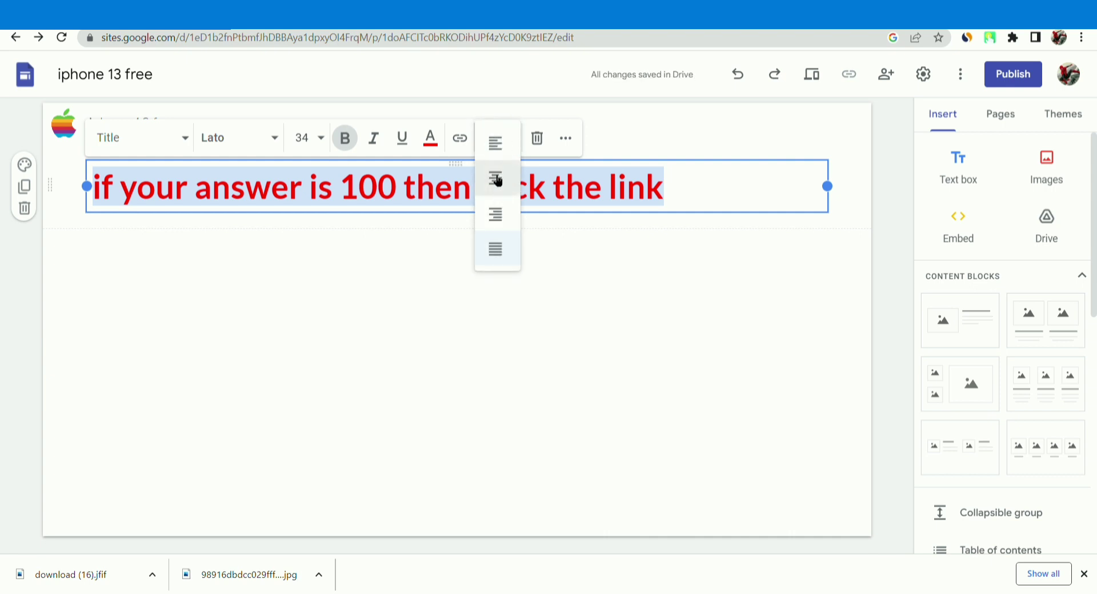
left_click(497, 181)
left_click(331, 305)
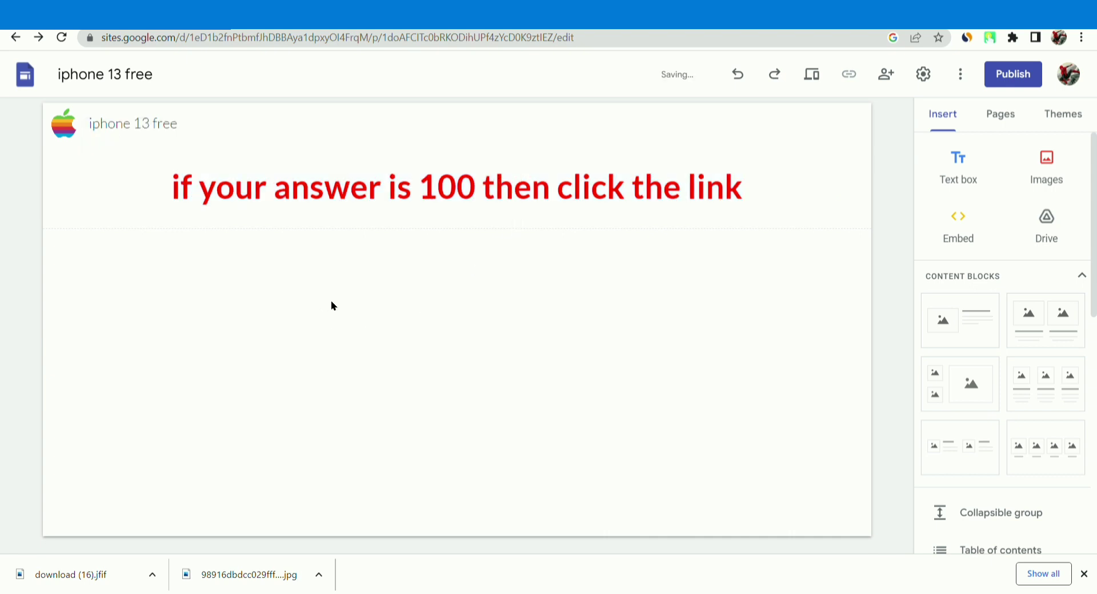
left_click(519, 203)
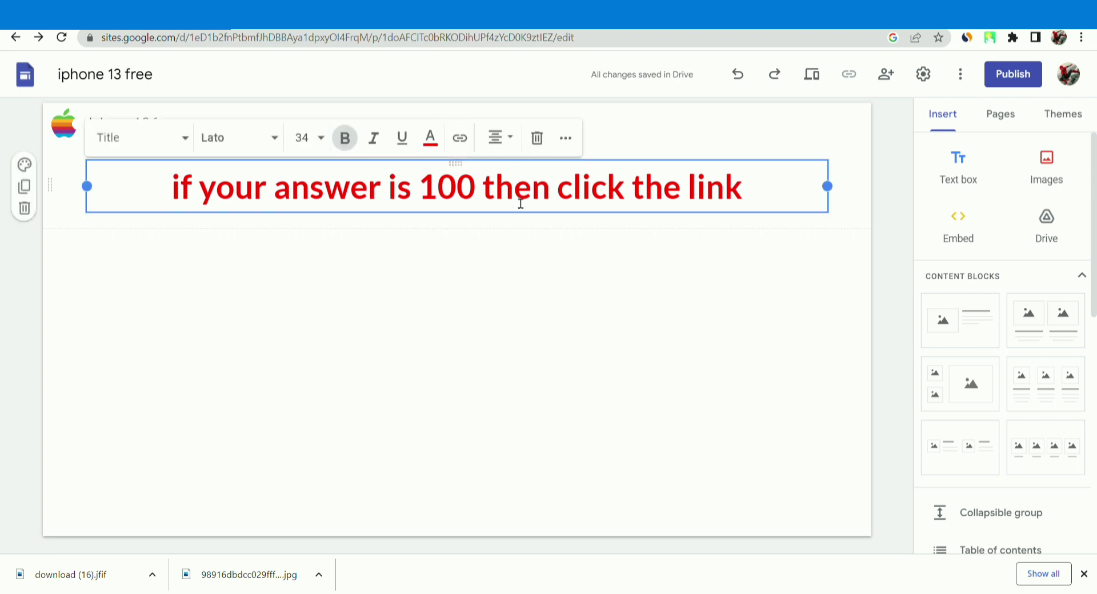
left_click(463, 139)
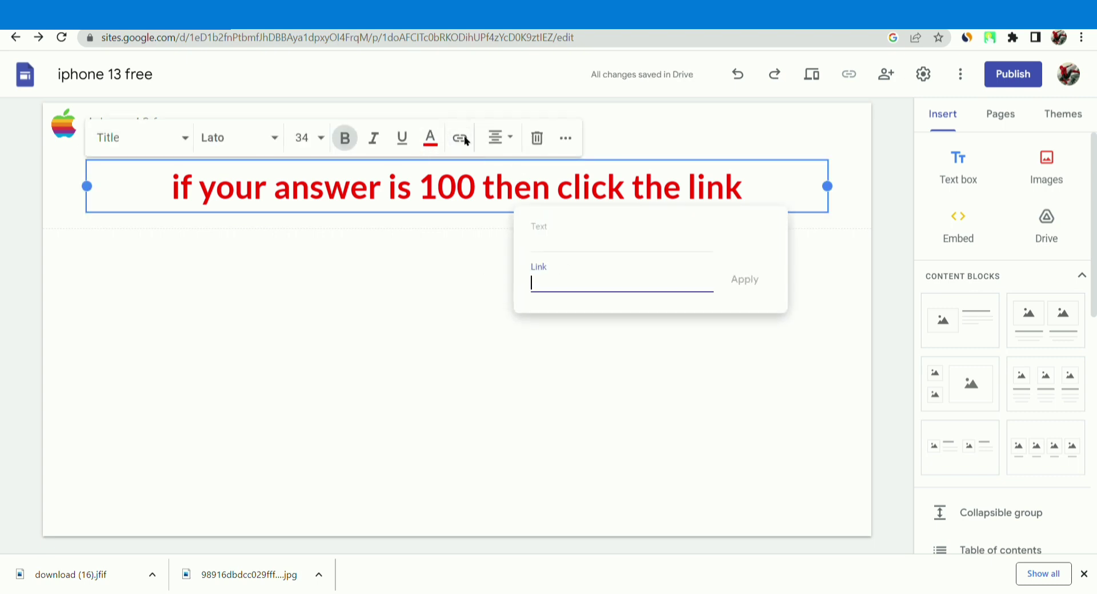
key("Escape")
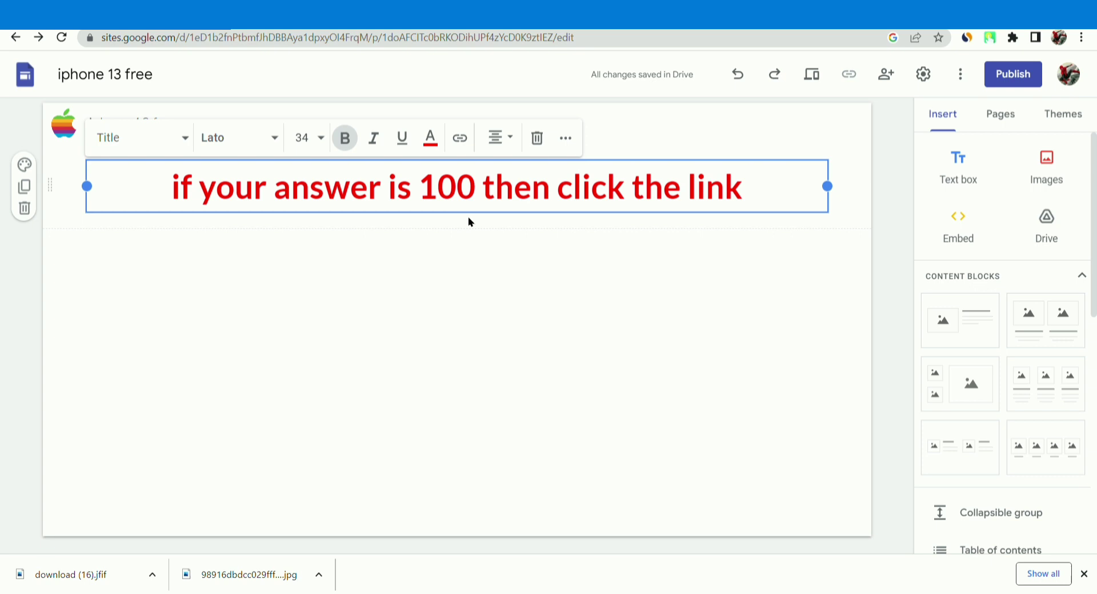
triple_click(494, 190)
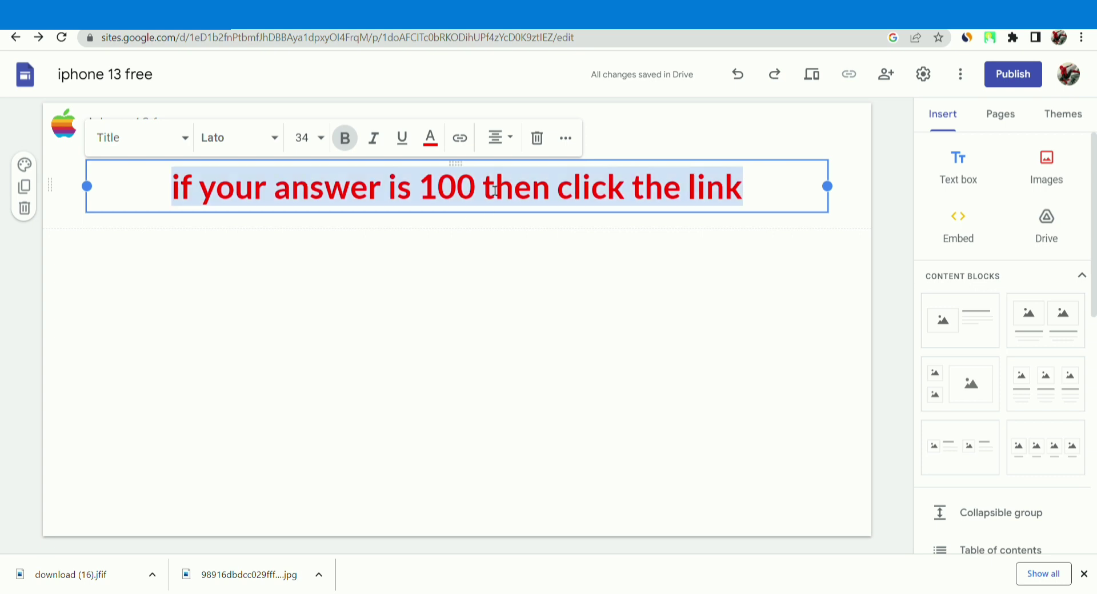
left_click(459, 138)
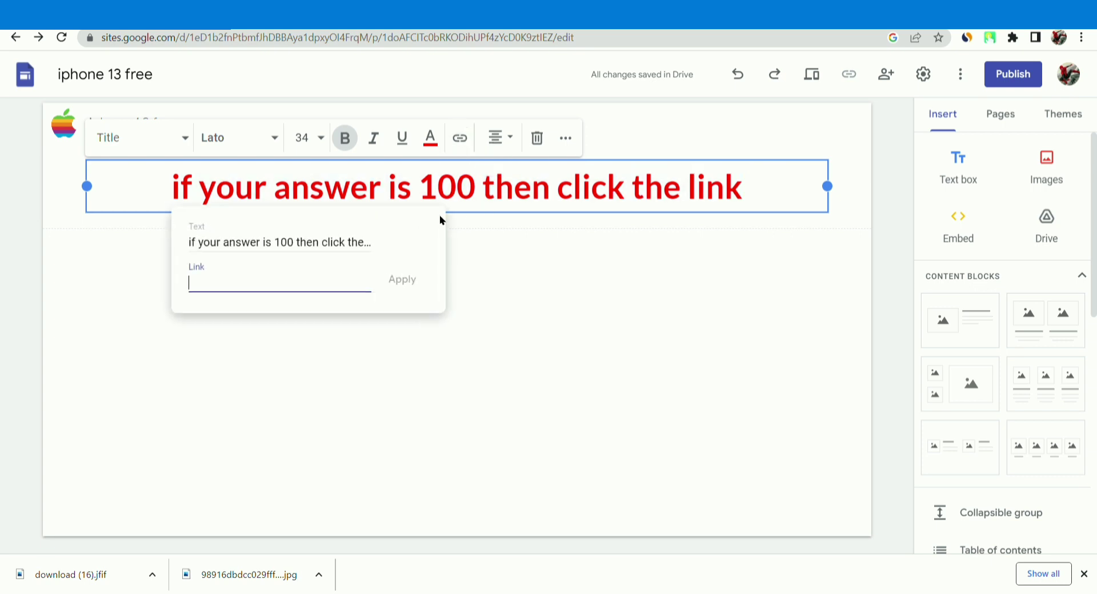
key("ctrl+Tab")
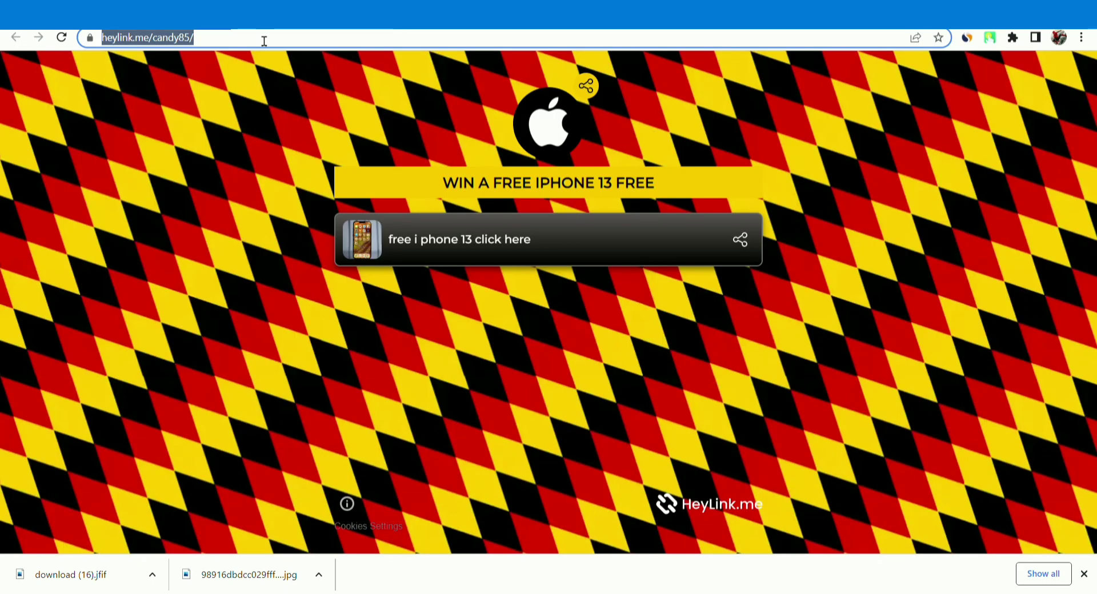
left_click_drag(264, 41, 112, 47)
key("ctrl+c")
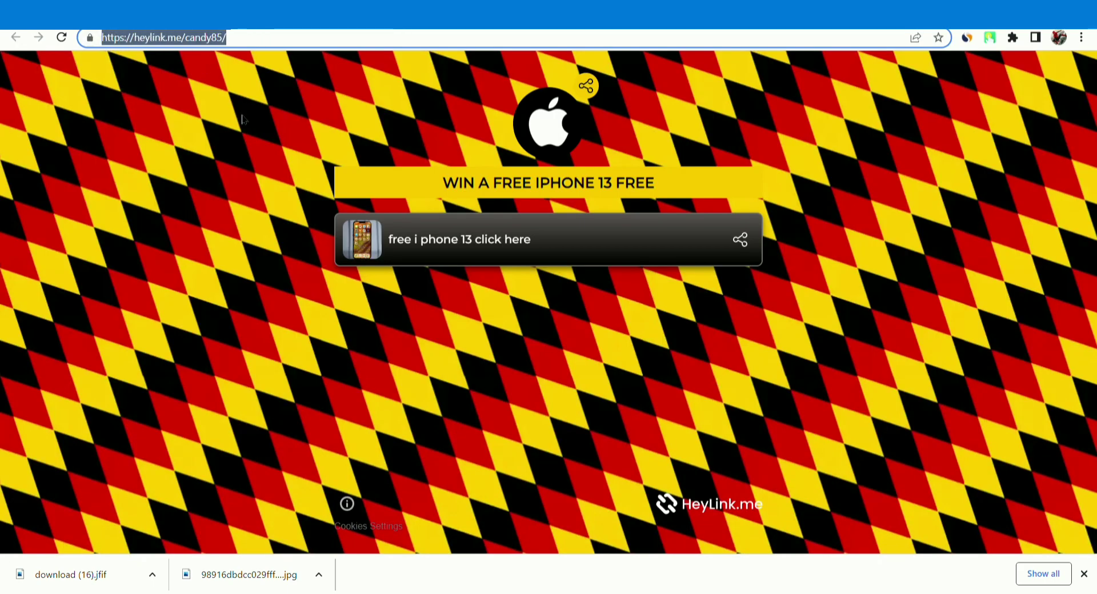
key("ctrl+Tab")
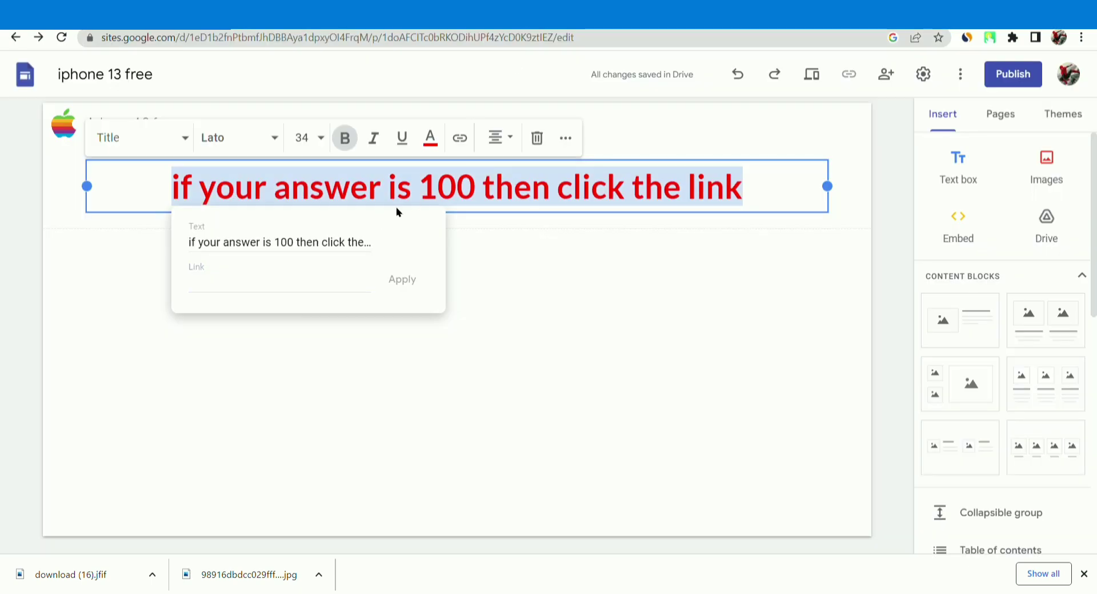
left_click(304, 289)
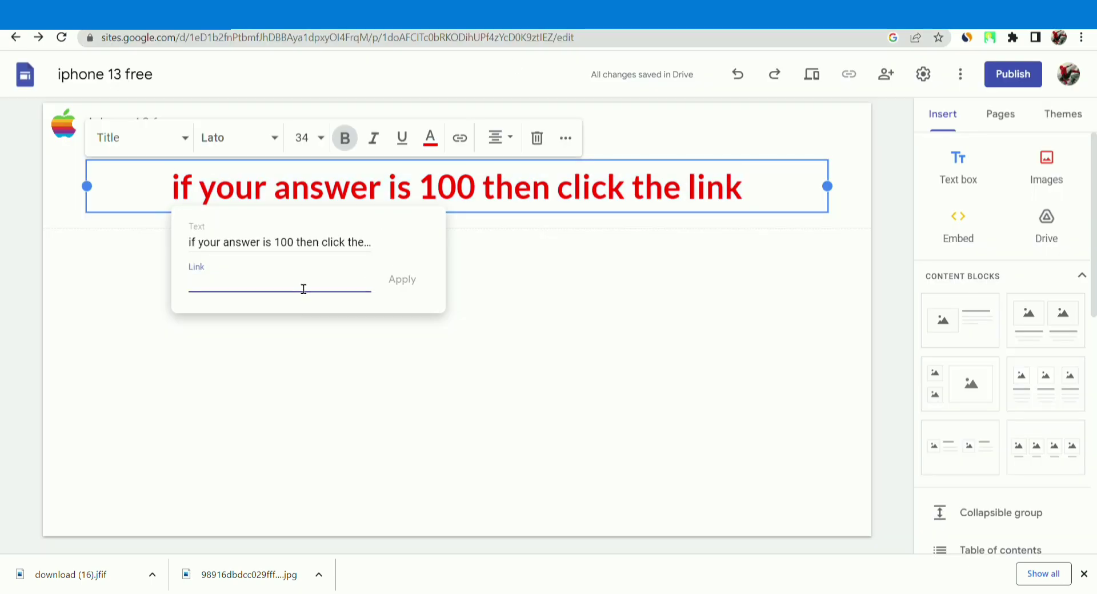
key("ctrl+v")
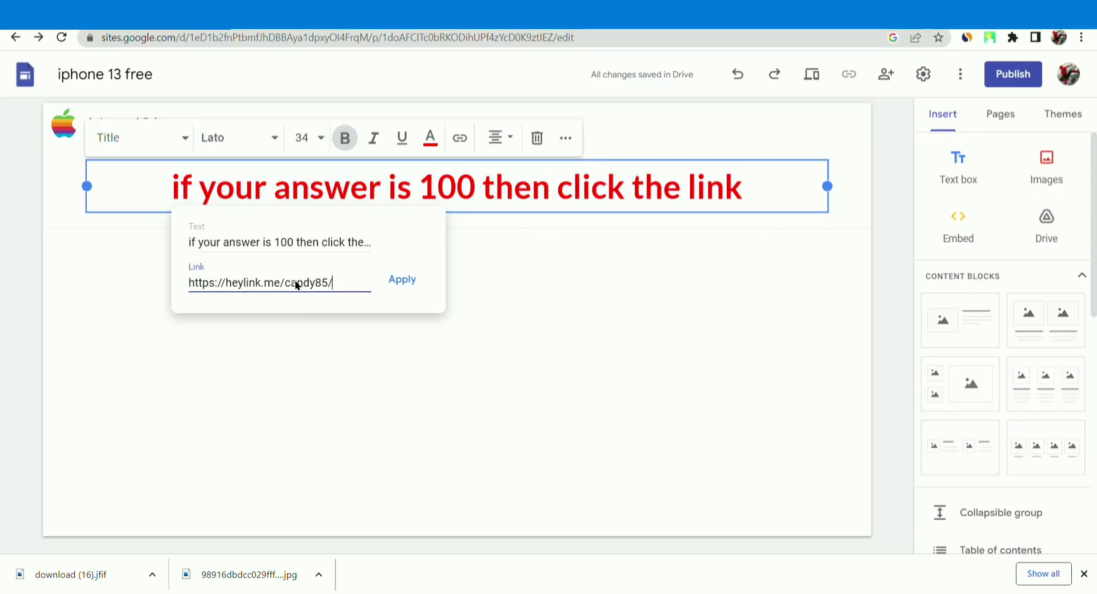
left_click(406, 279)
left_click(690, 328)
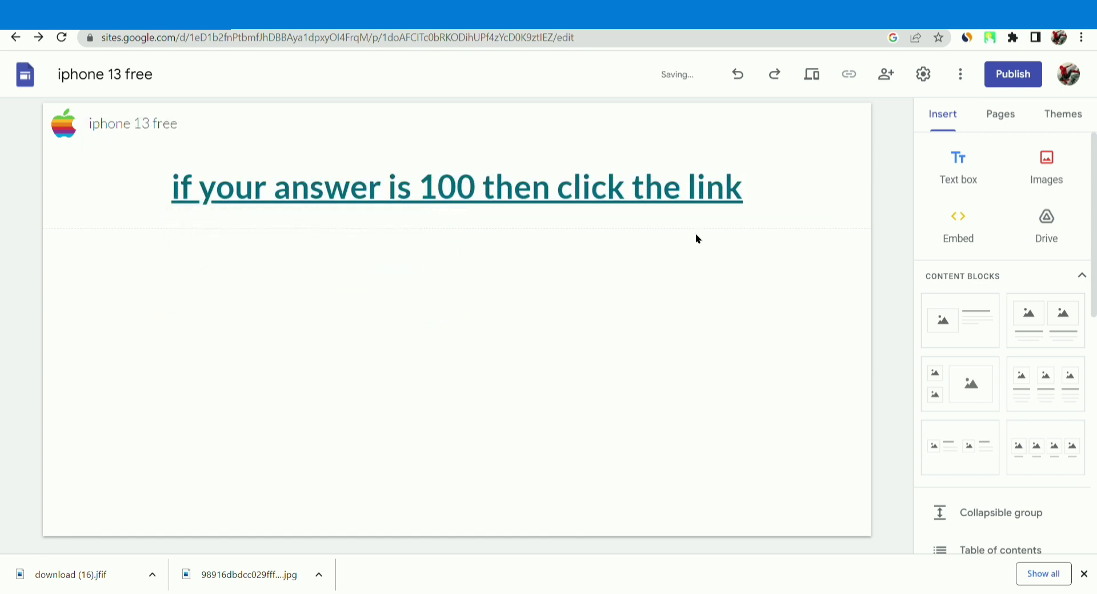
Select the whole linked title line and set its text colour back to red.
left_click_drag(791, 191, 159, 220)
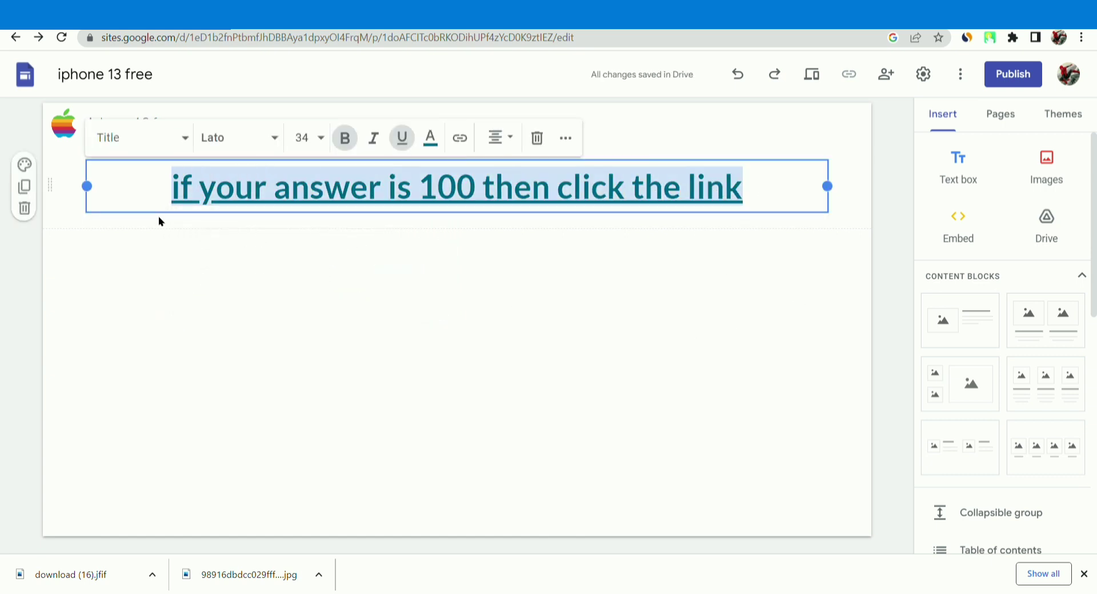
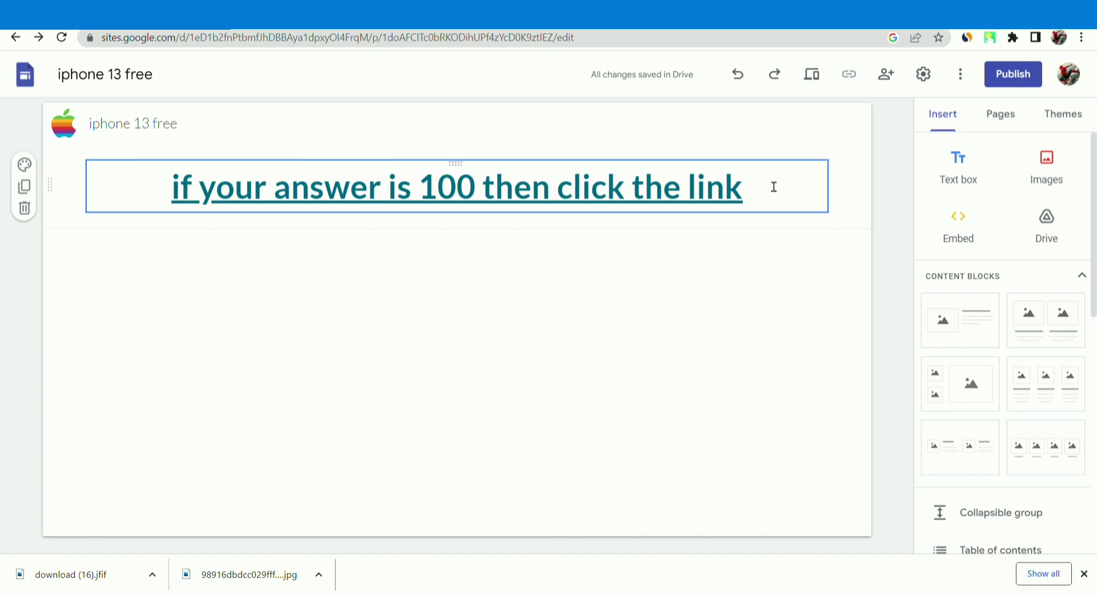
left_click(773, 187)
key("ctrl+a")
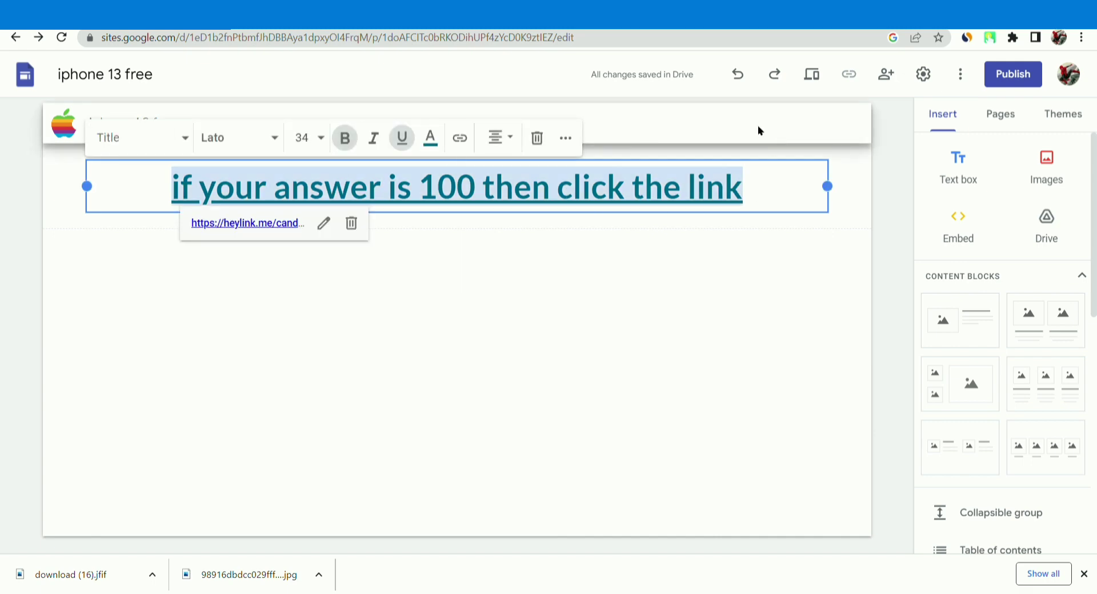
left_click(440, 139)
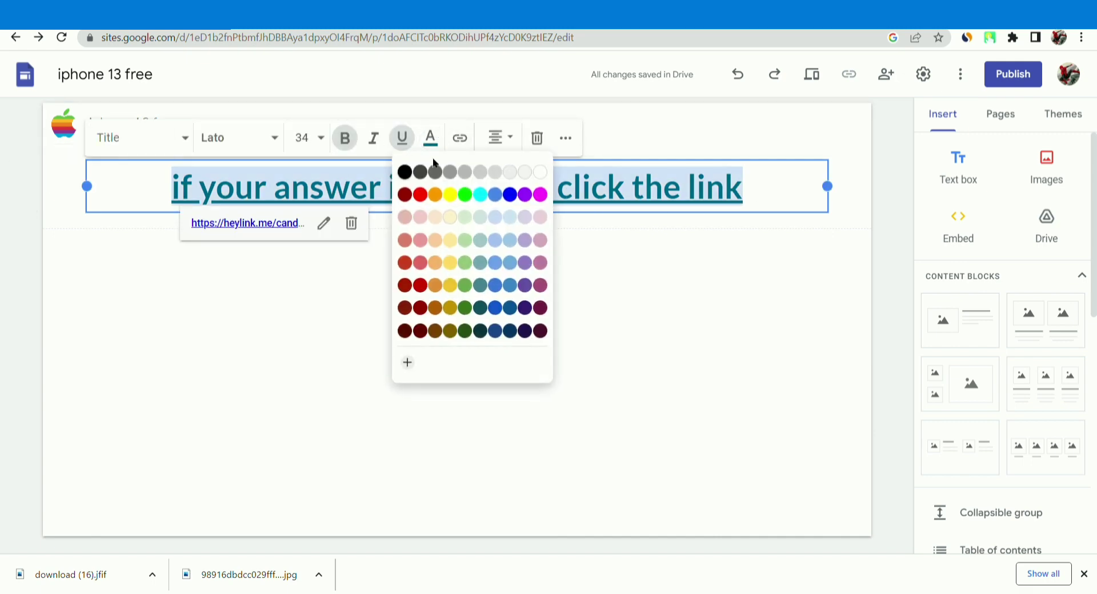
left_click(423, 196)
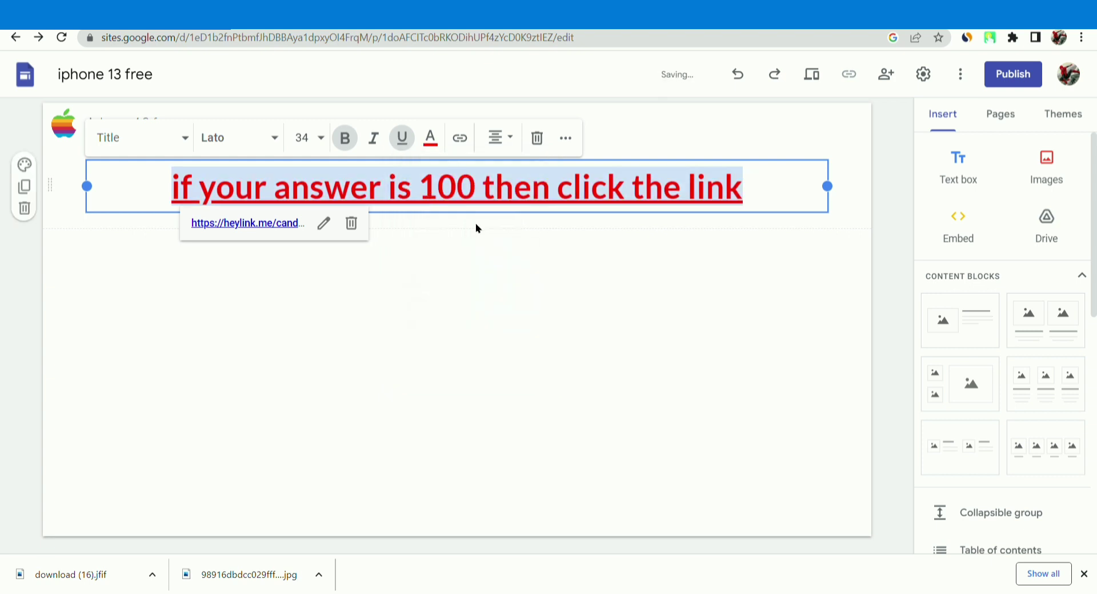
left_click(543, 259)
scroll(974, 425, "down", 5)
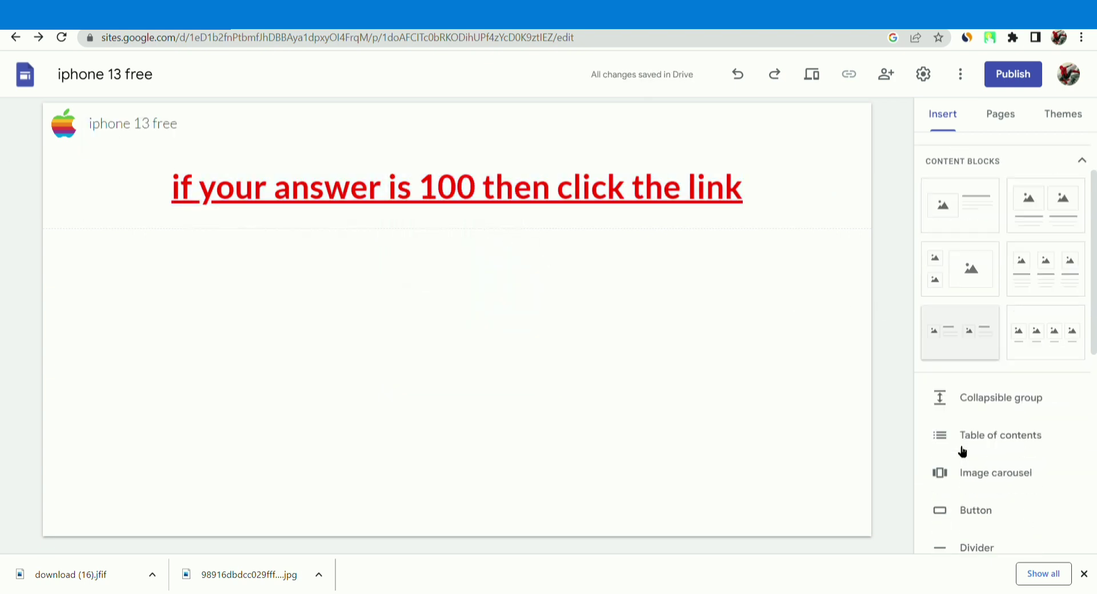
left_click(984, 354)
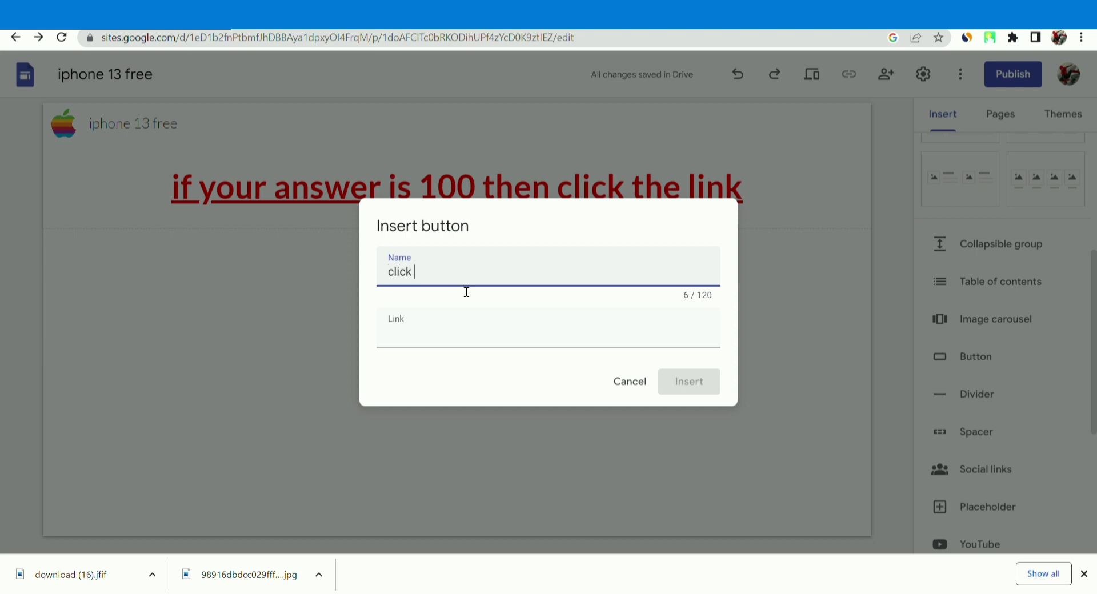
left_click(452, 345)
type("https://heylink.me/candy85/")
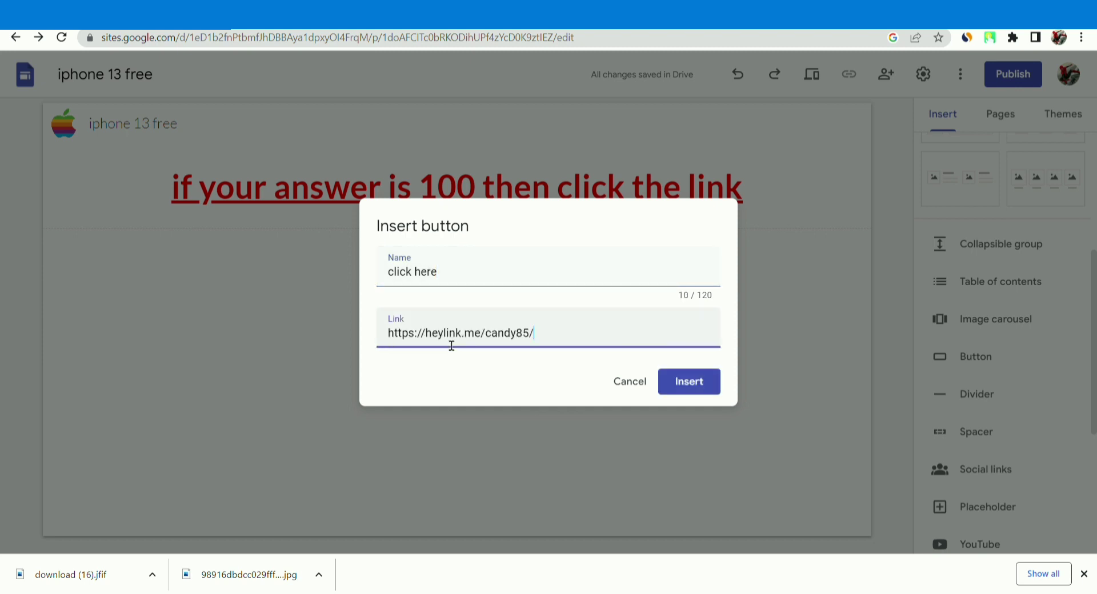
left_click(690, 381)
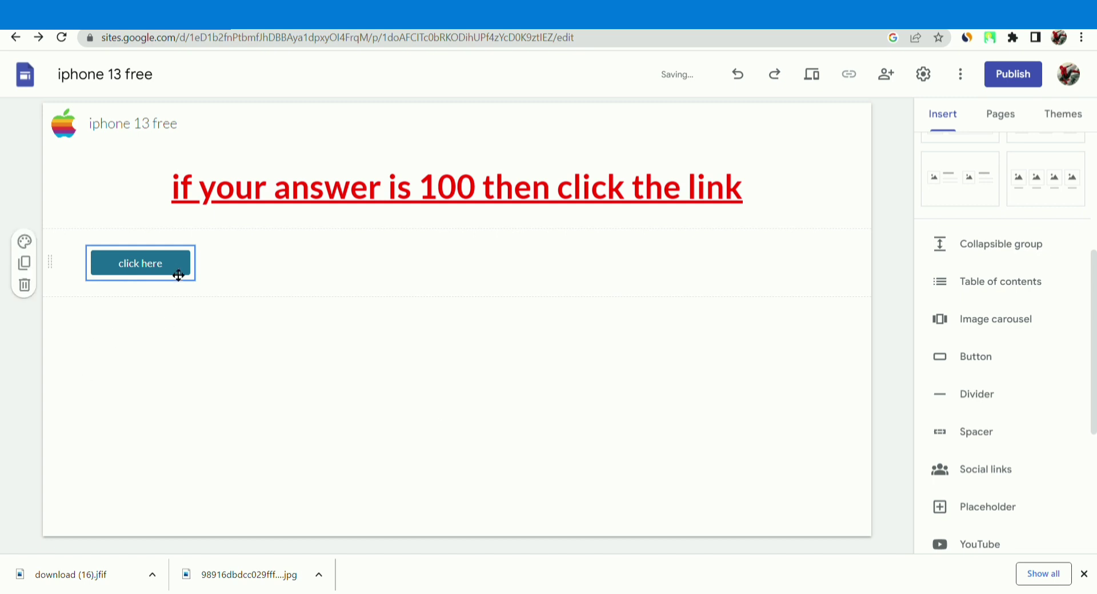
Shift the "click here" button's start slightly inward and stretch it across most of the page width beneath the title.
left_click(166, 264)
left_click_drag(166, 264, 132, 283)
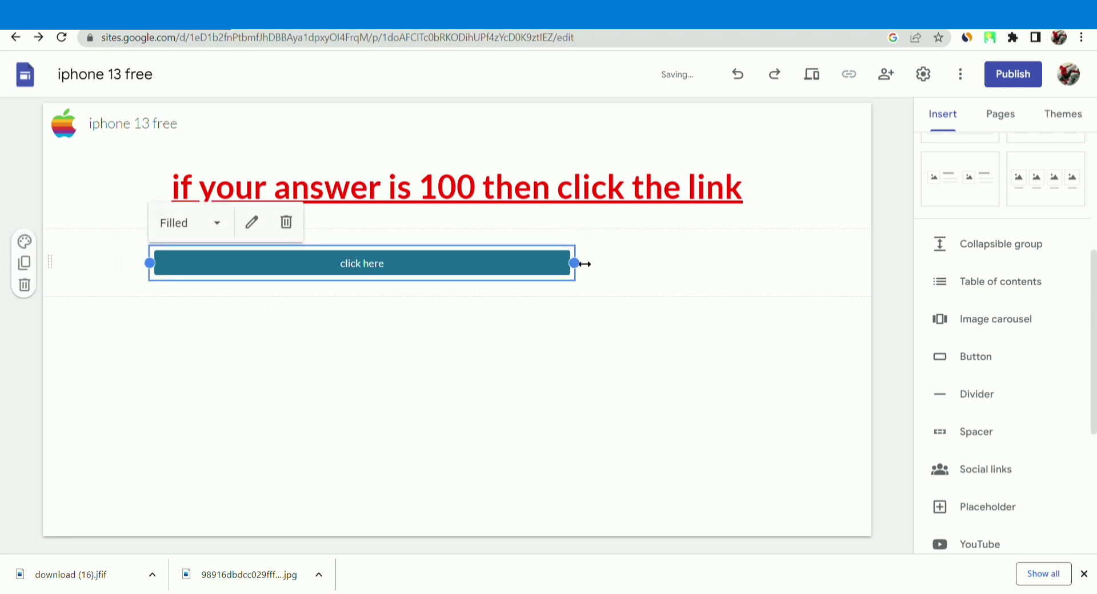
left_click_drag(583, 264, 823, 264)
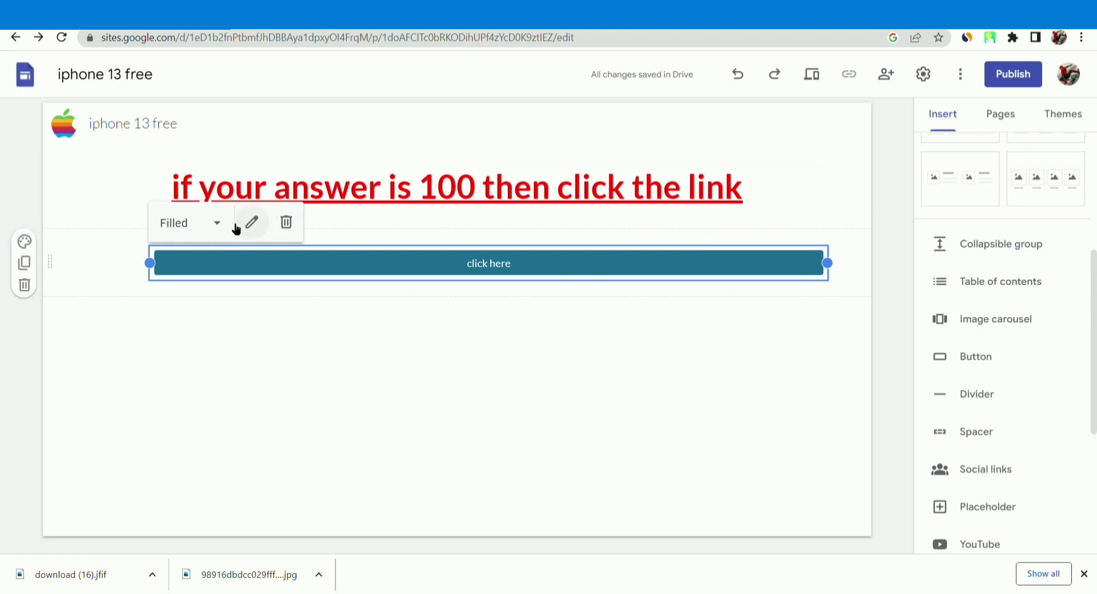
Try the Outlined style on the "click here" button and return it to Filled.
left_click(216, 225)
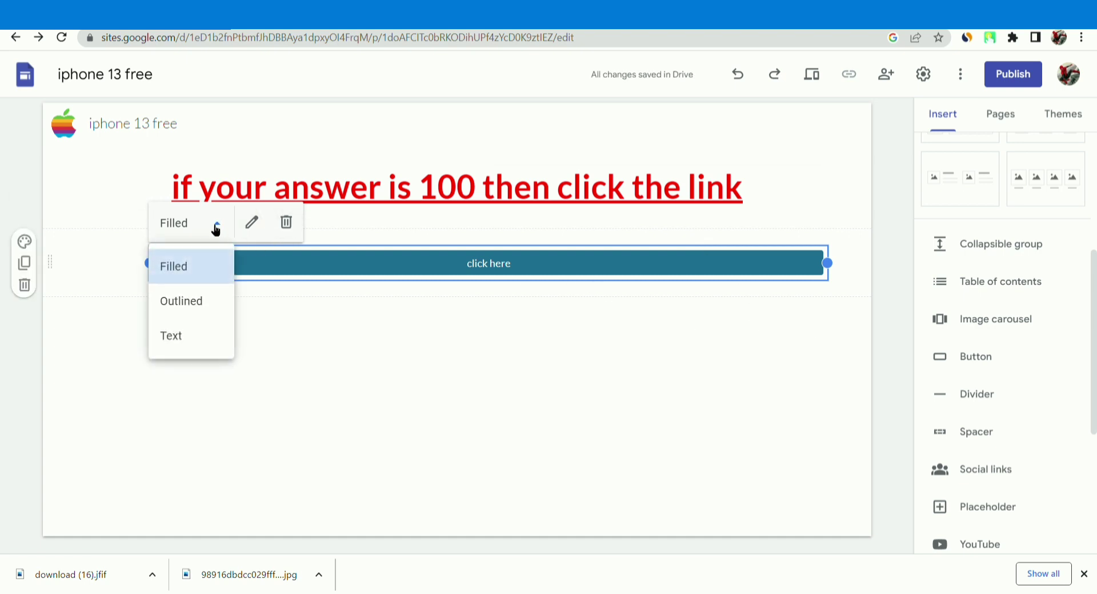
left_click(209, 313)
left_click(220, 223)
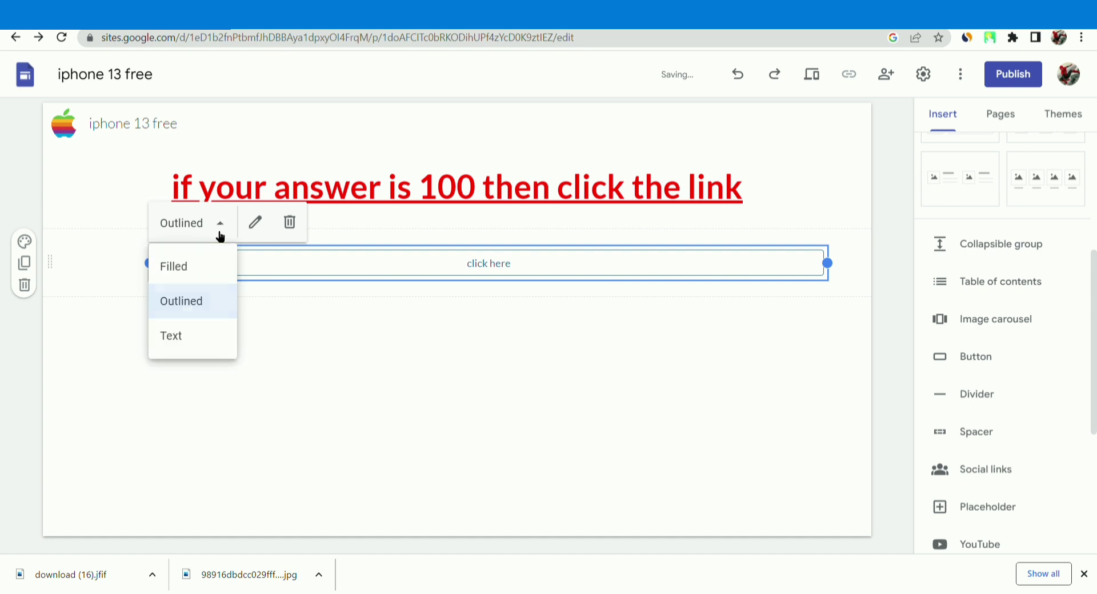
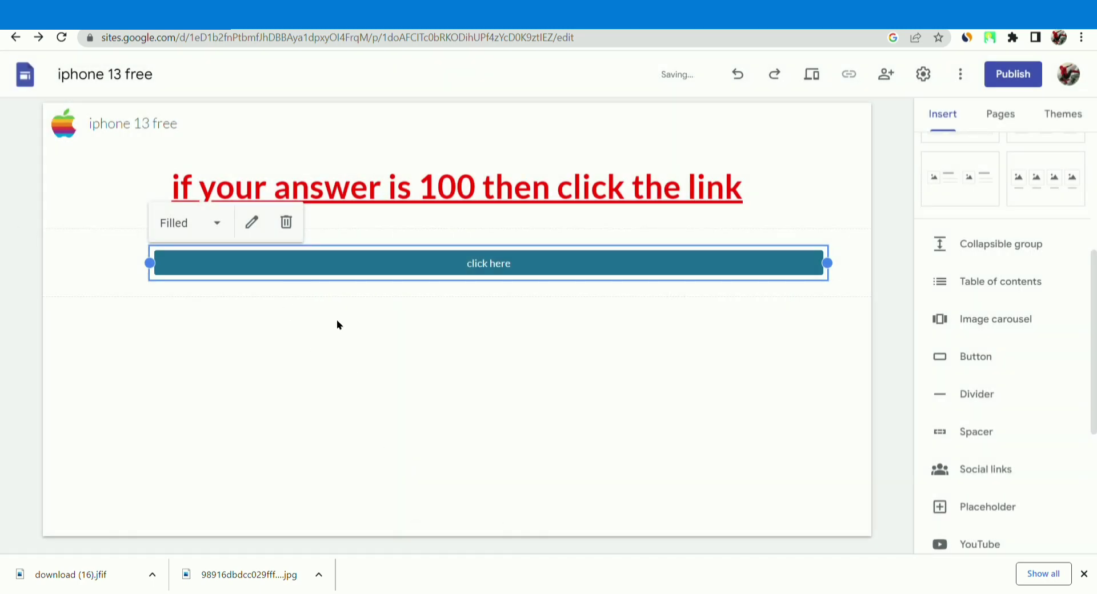
left_click(445, 331)
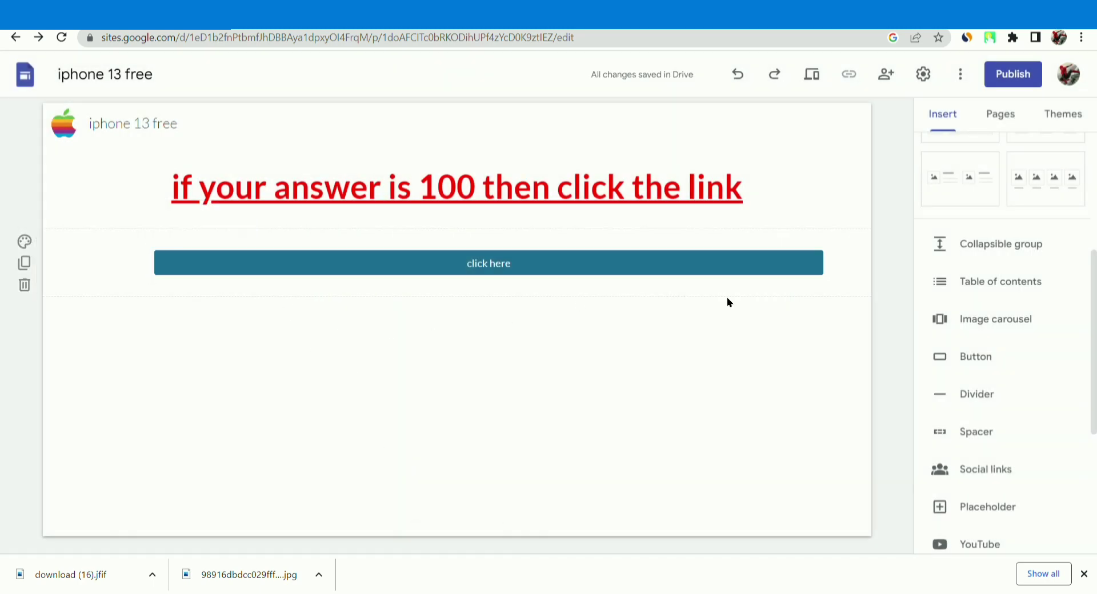
Publish the site to the web with the web address mathsolve-free-giveaway.
left_click(1032, 76)
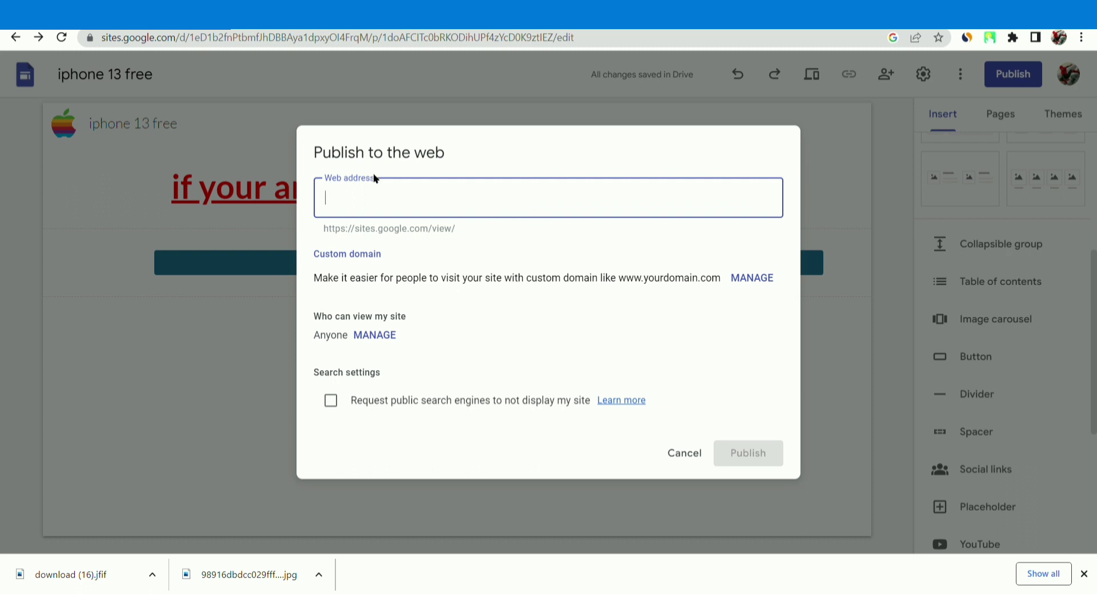
type("mathsolve-g")
key("BackSpace")
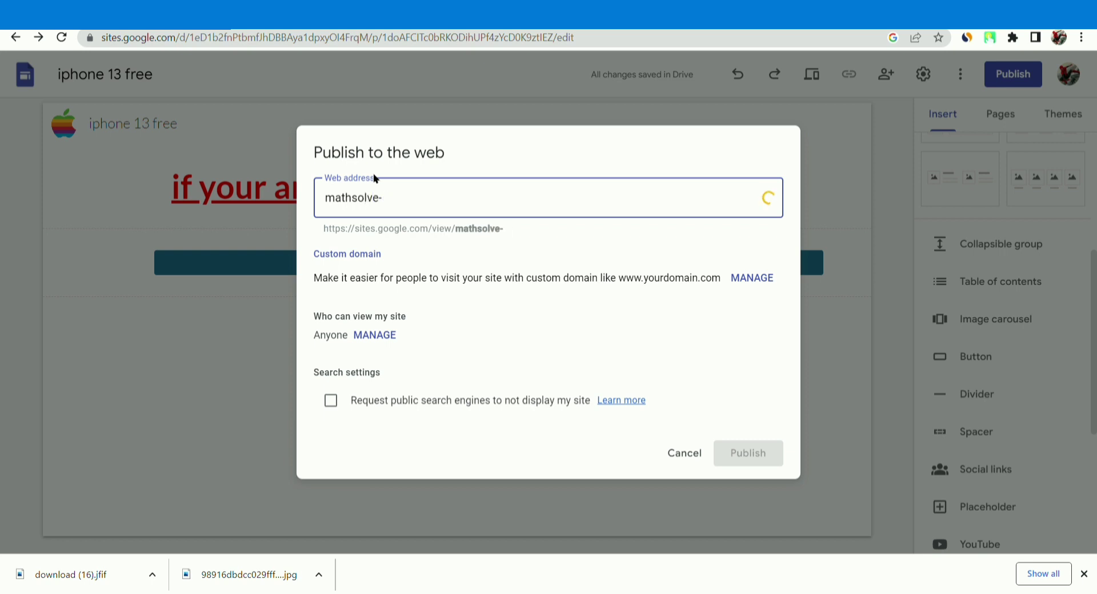
type("free-")
key("BackSpace")
key("BackSpace")
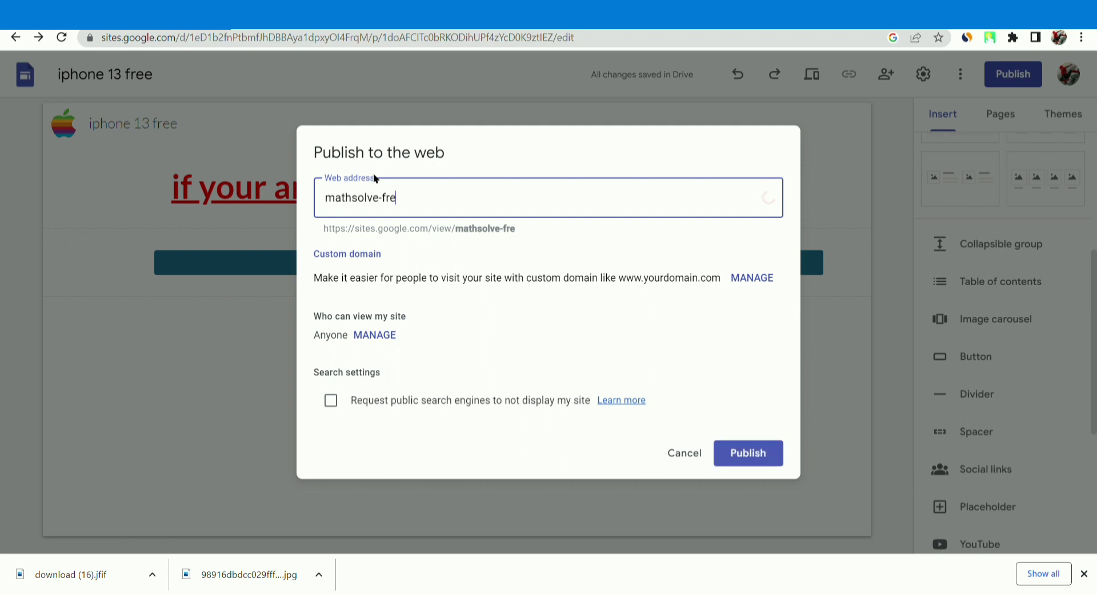
type("e-give")
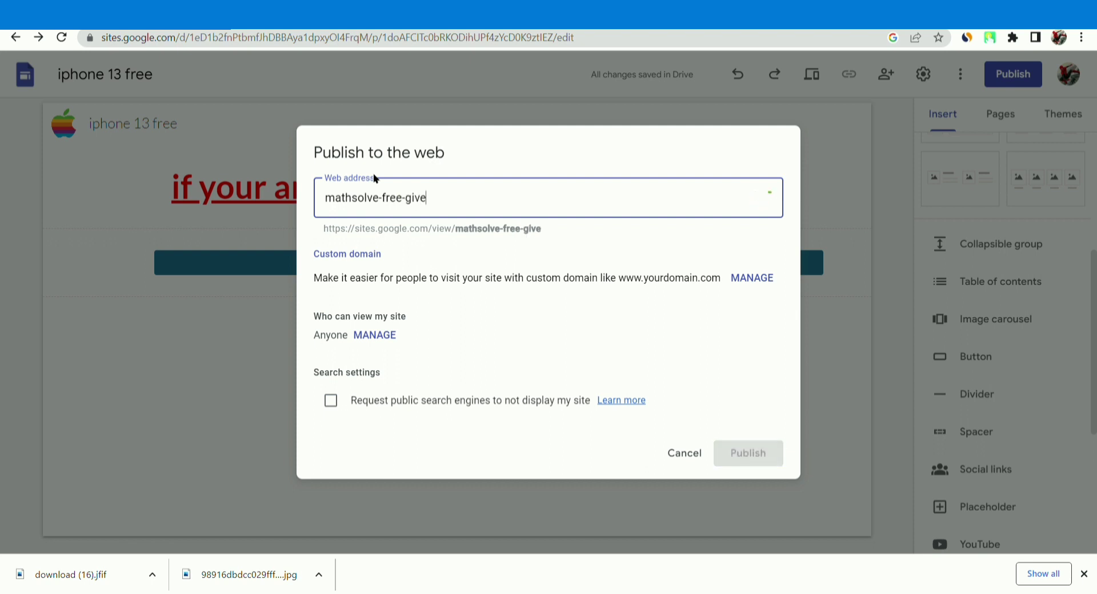
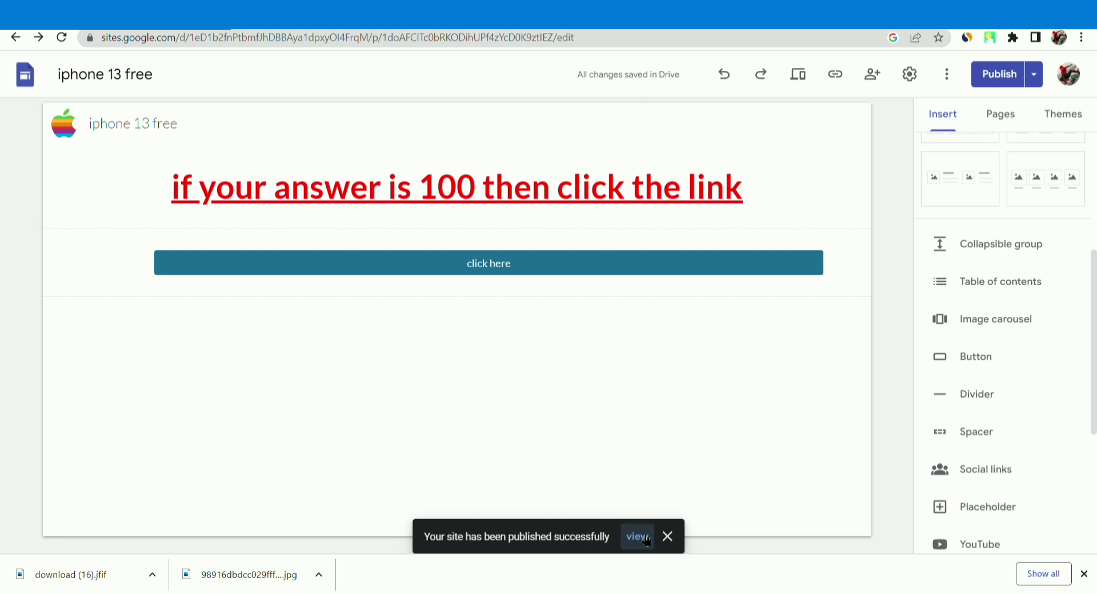
left_click(642, 536)
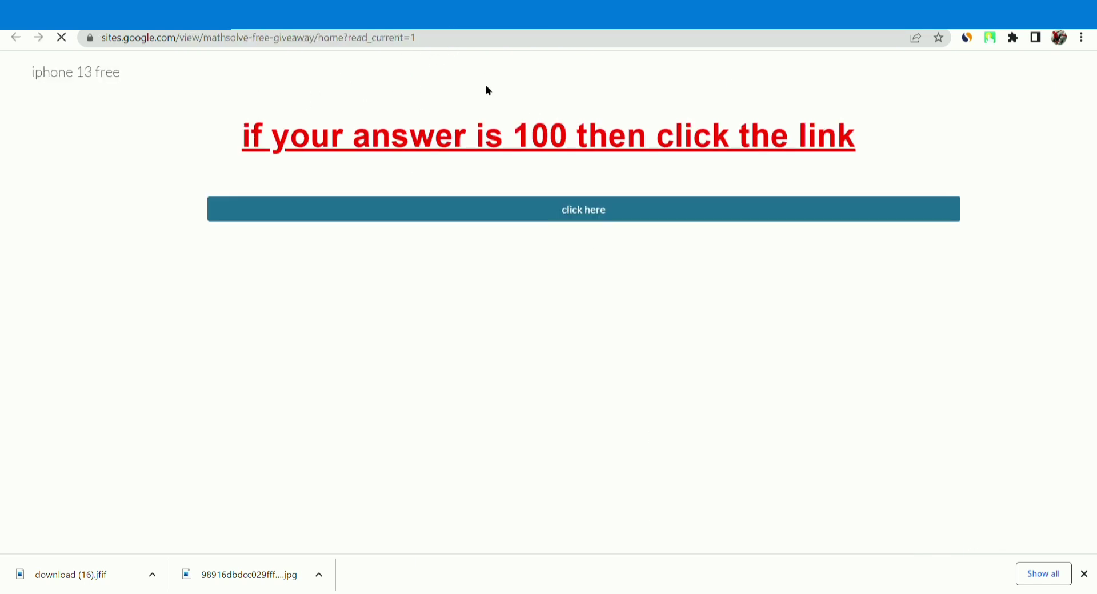
left_click(445, 48)
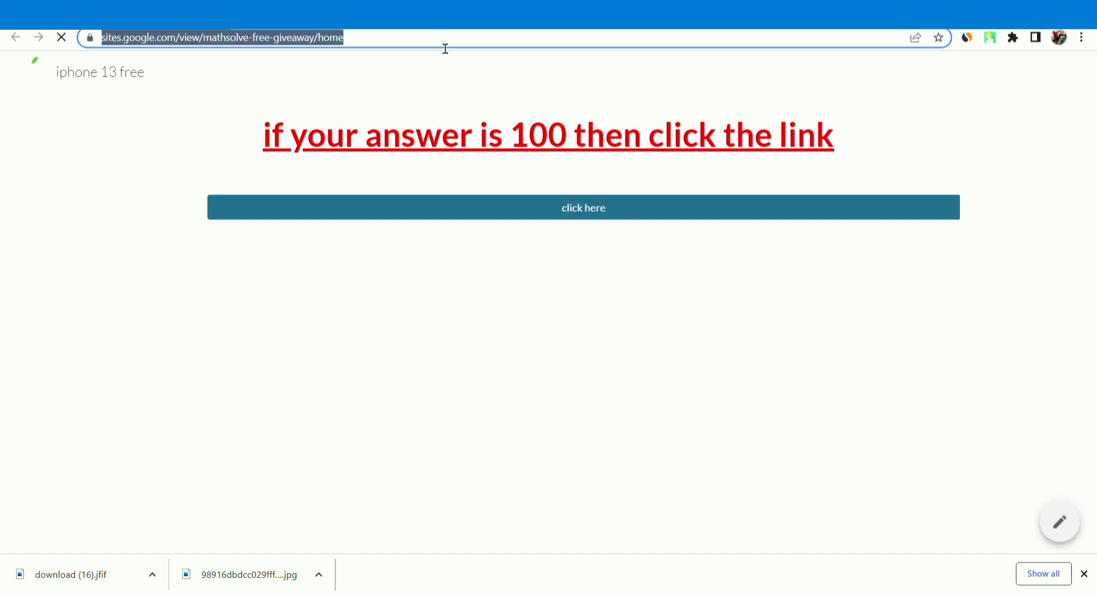
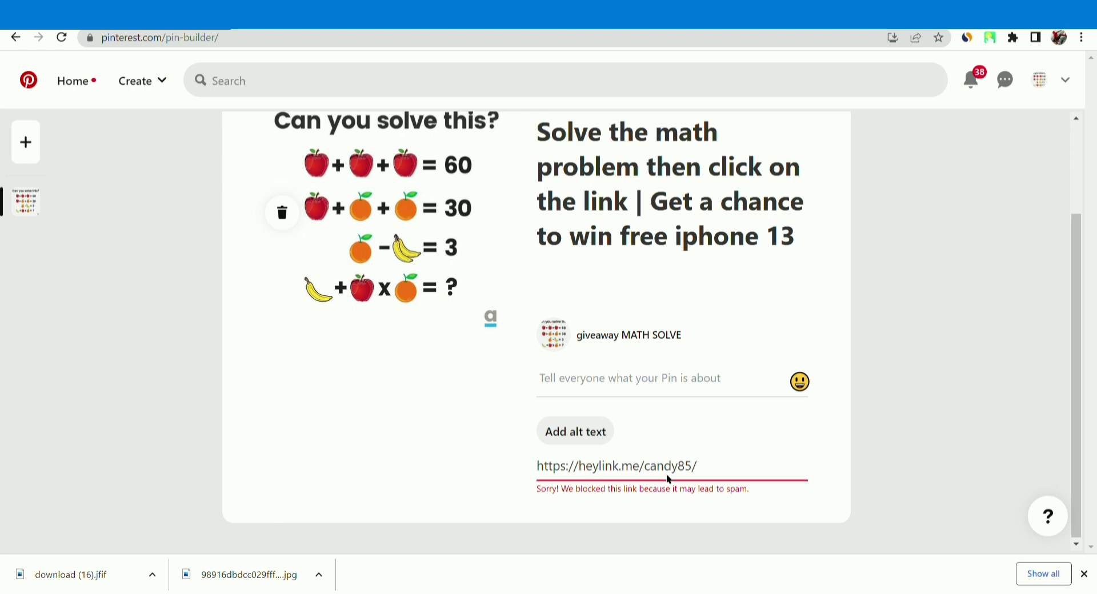
key("ctrl+a")
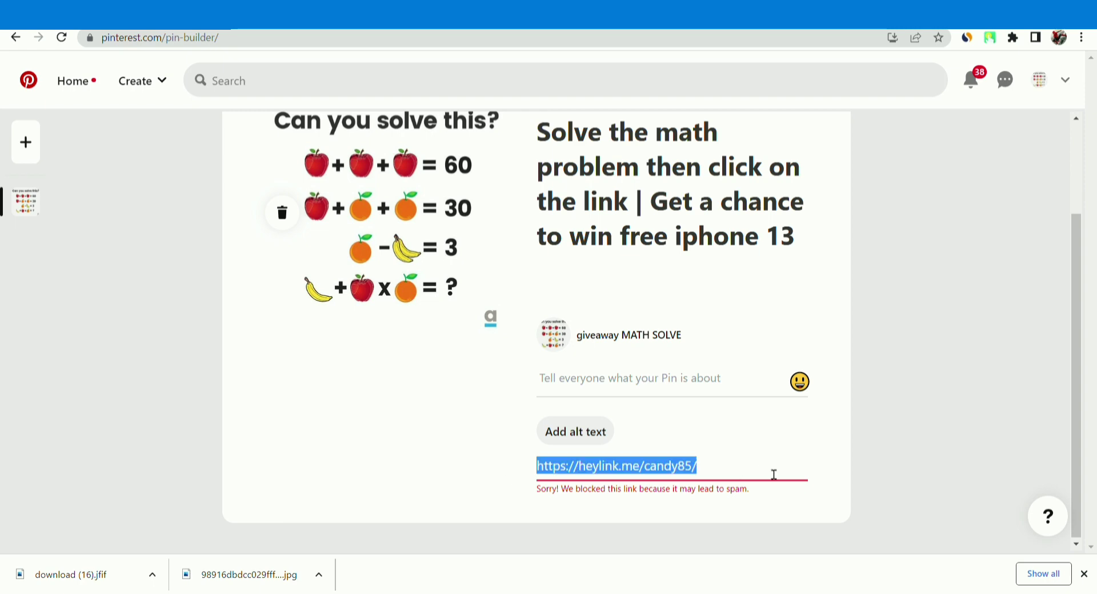
type("https://sites.google.com/view/mathsolve-free-giveaway/home")
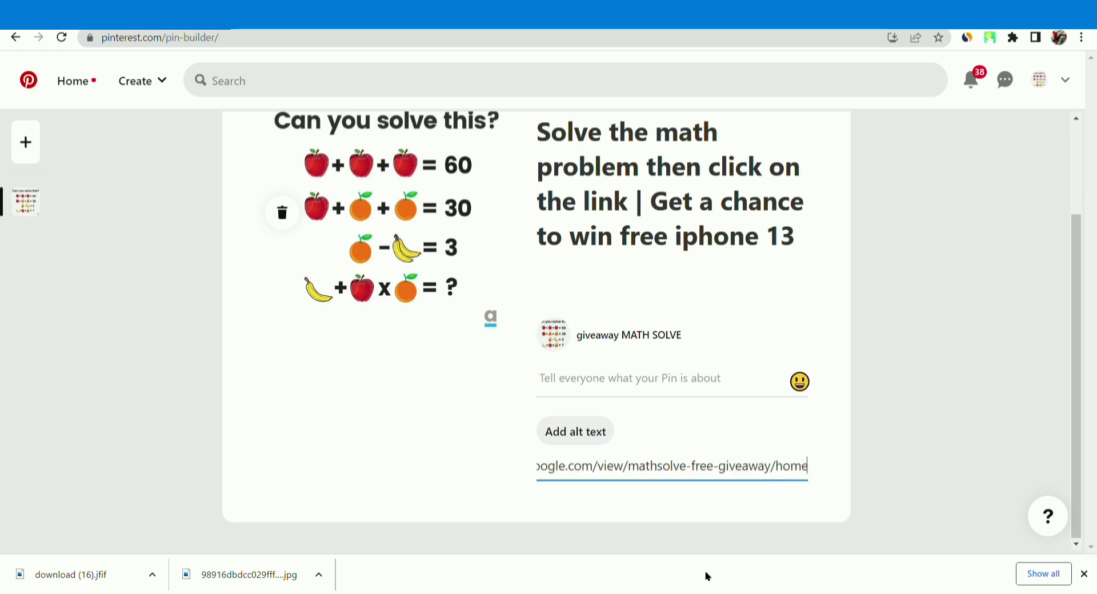
Save the math puzzle Pin to the money board, and save it again from its own page.
scroll(763, 339, "up", 3)
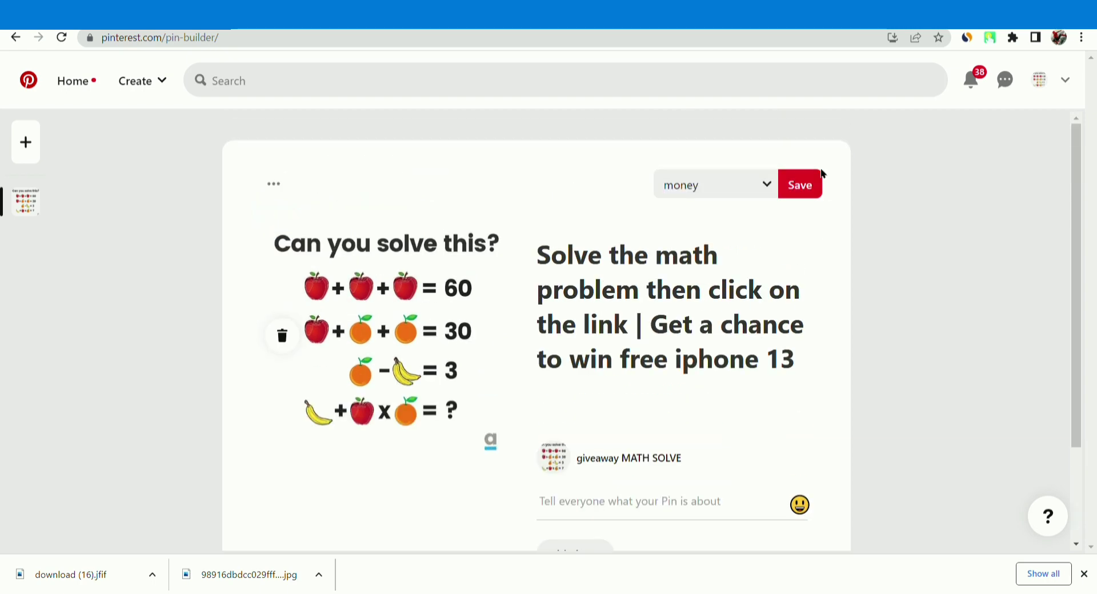
left_click(807, 192)
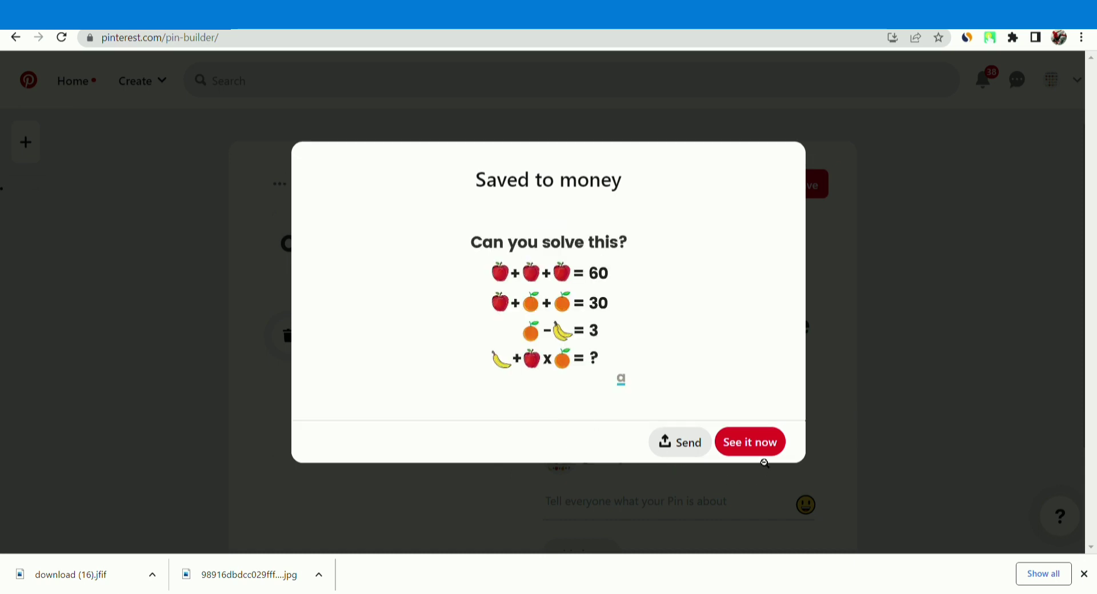
left_click(749, 443)
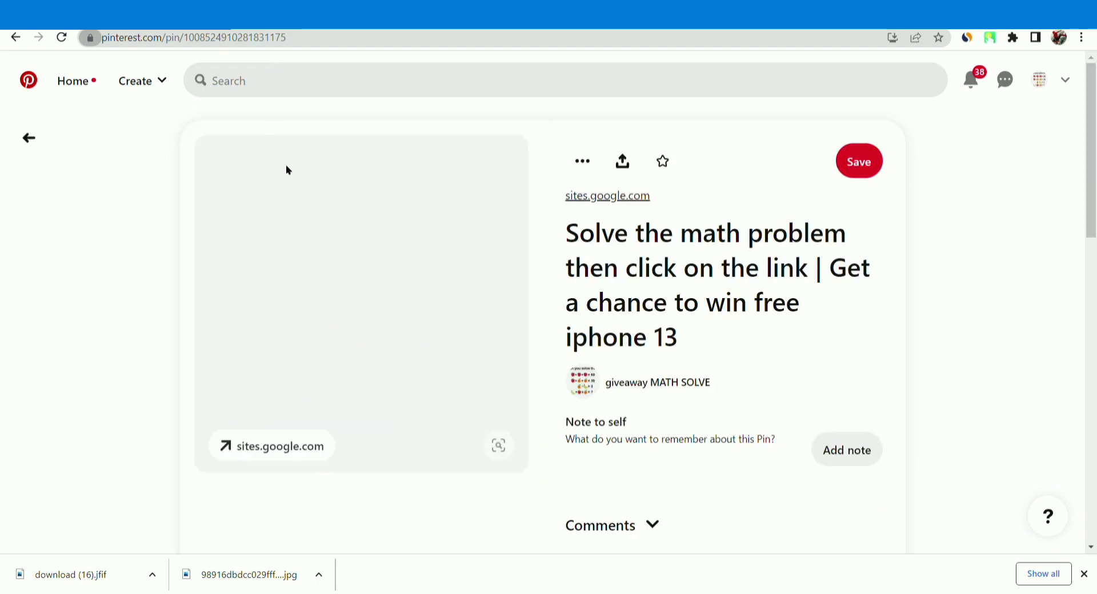
left_click(863, 168)
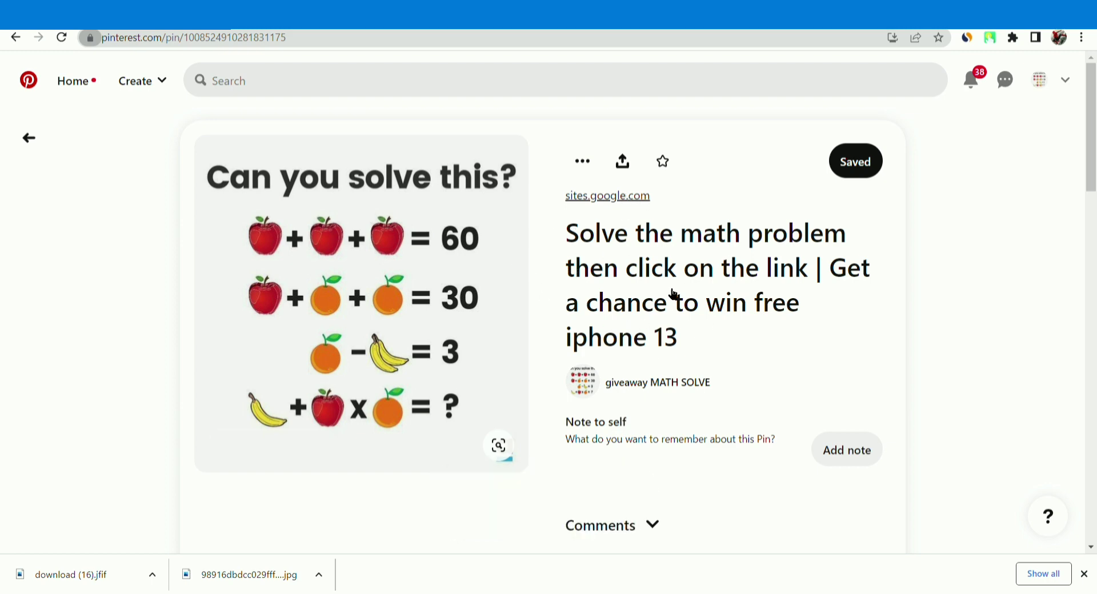
Follow the Pin's sites.google.com link and view the HeyLink giveaway page the site's button leads to.
left_click(622, 200)
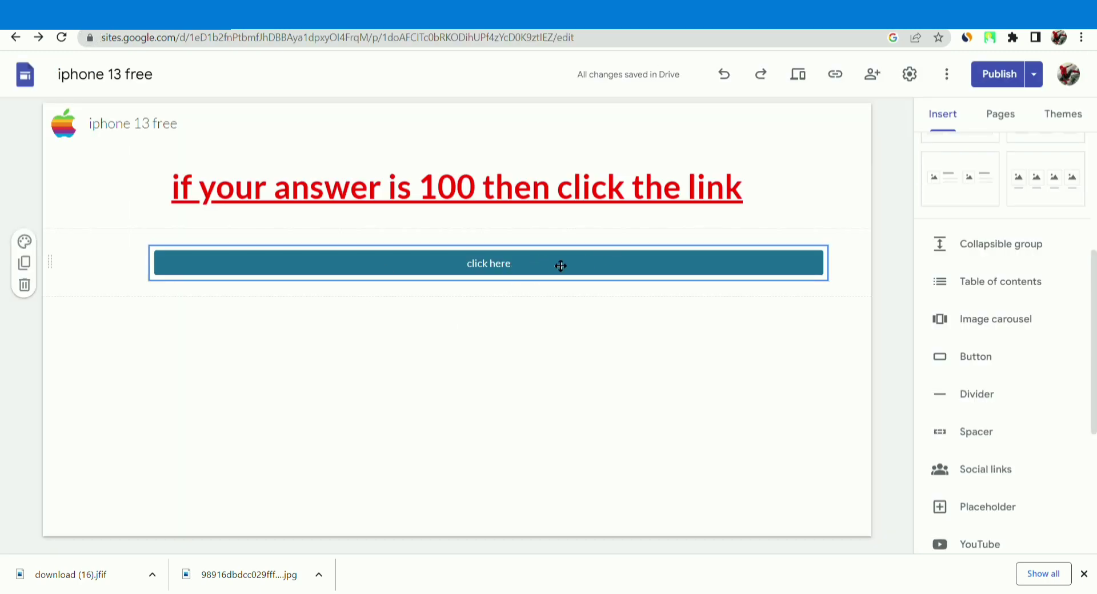
left_click(457, 14)
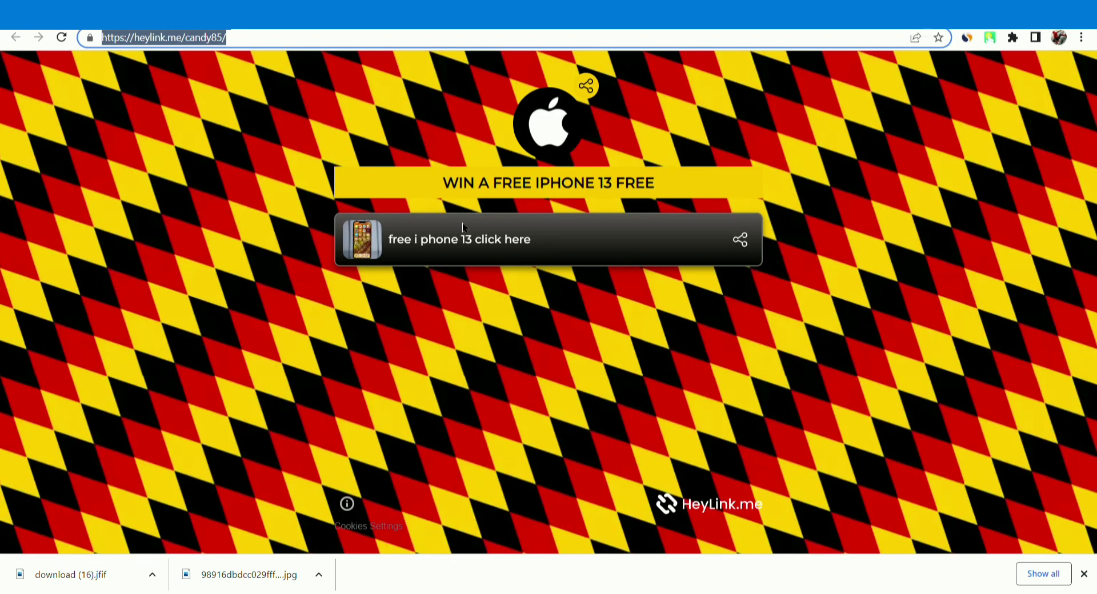